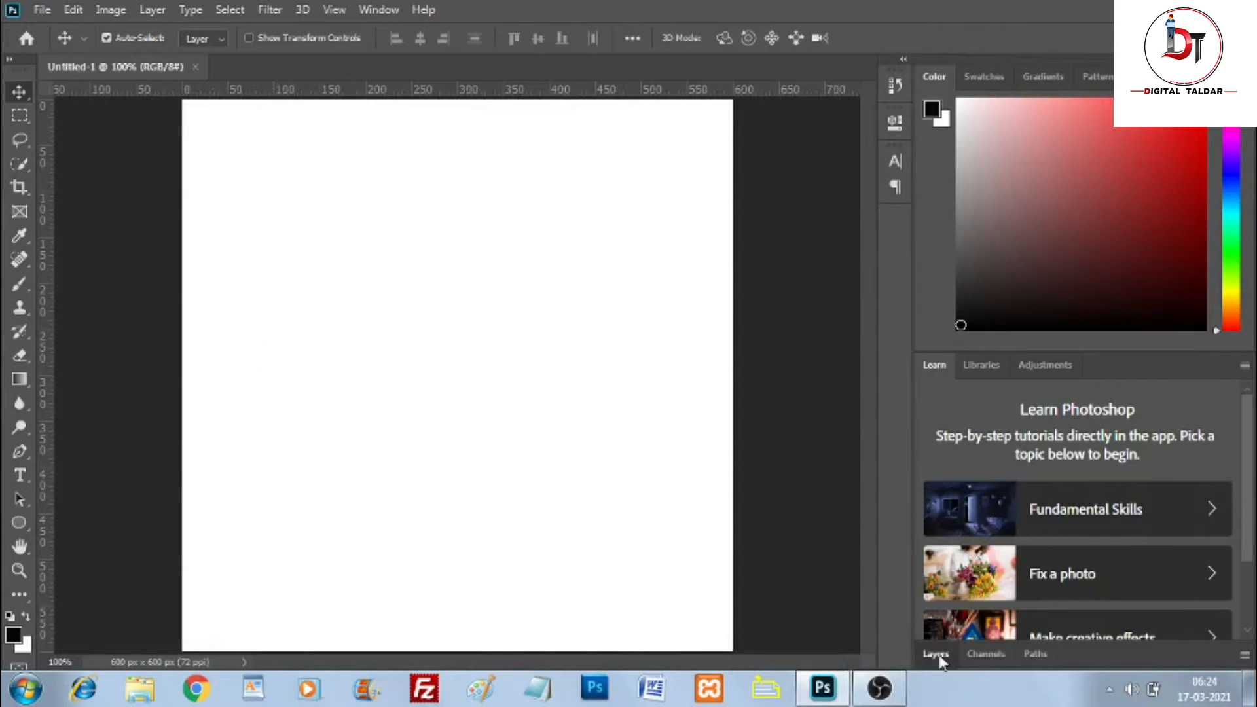
Step: Add a Solid Color fill layer in very dark navy above the background layer
click(936, 654)
click(1150, 657)
click(1152, 332)
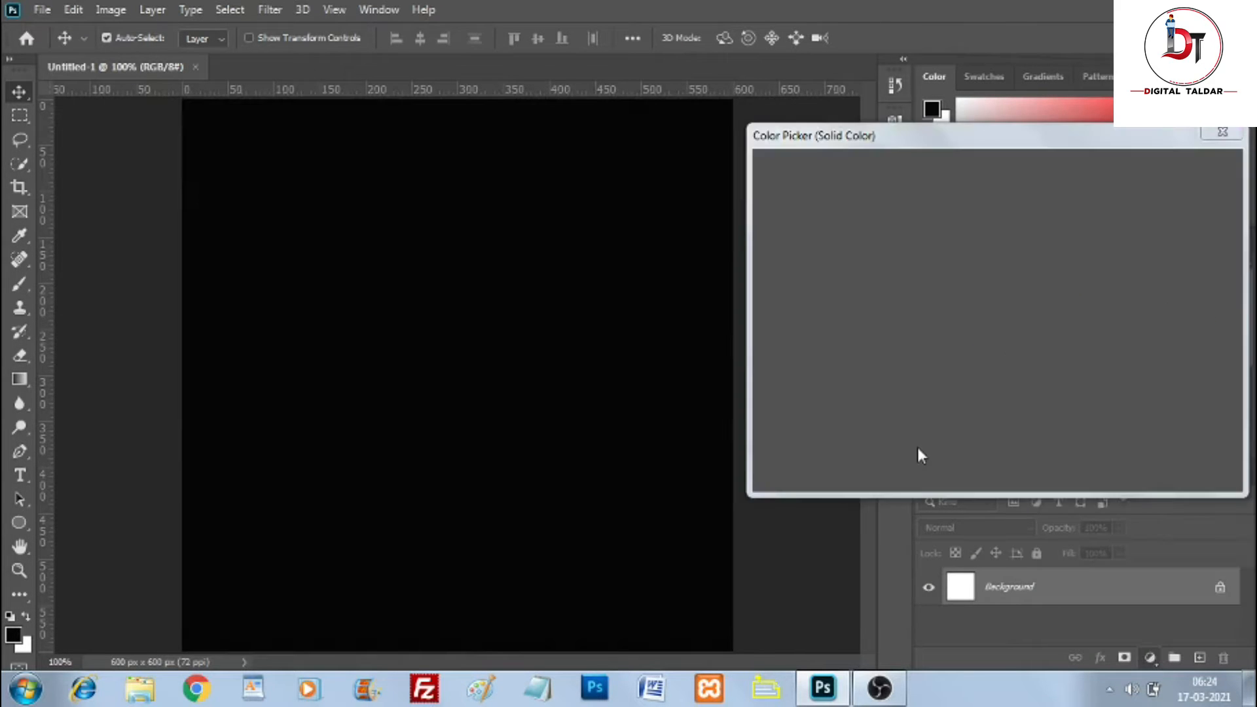
click(1017, 257)
click(987, 354)
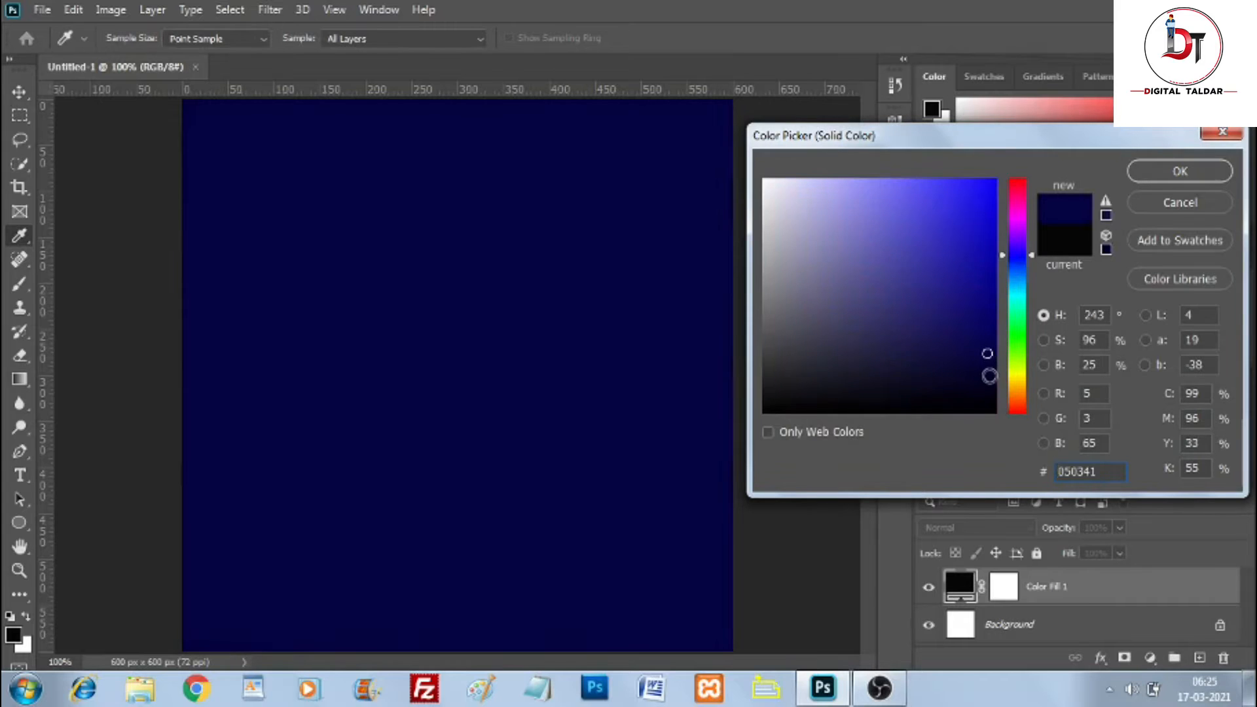
click(1157, 172)
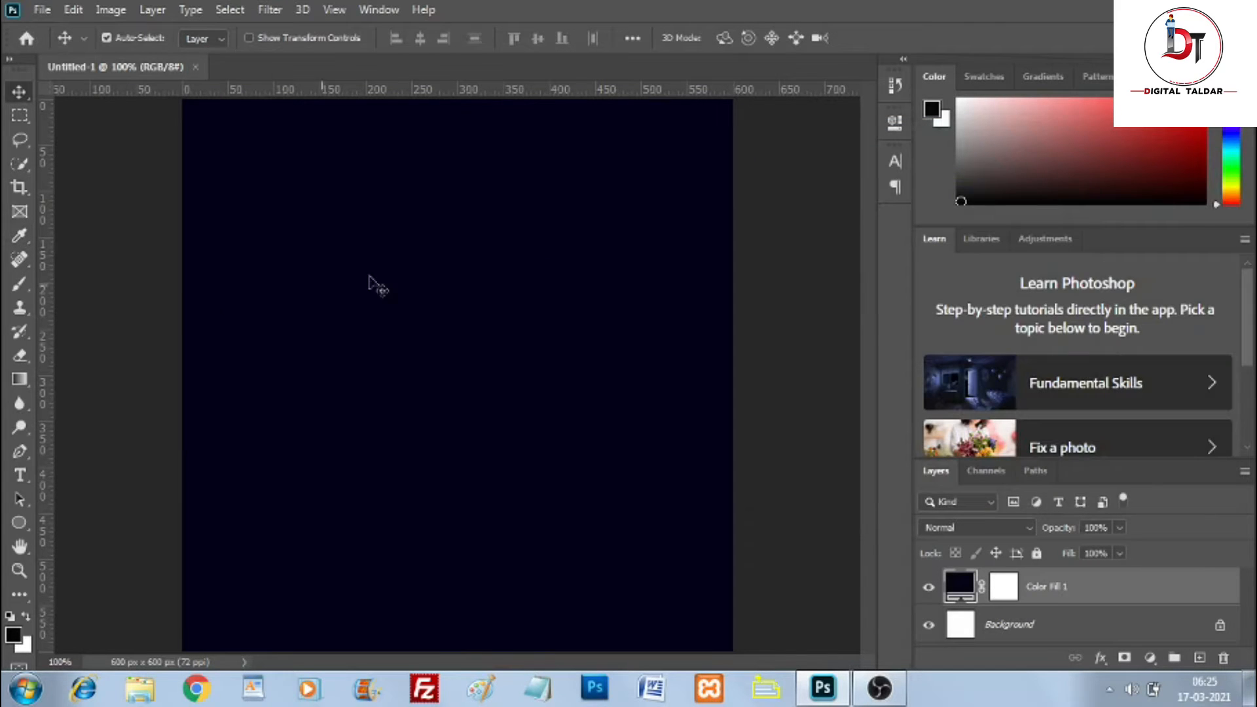
Step: Draw a circle about 449 px in diameter on the lower part of the canvas and fill it with bright pink
click(19, 524)
drag(215, 240, 627, 652)
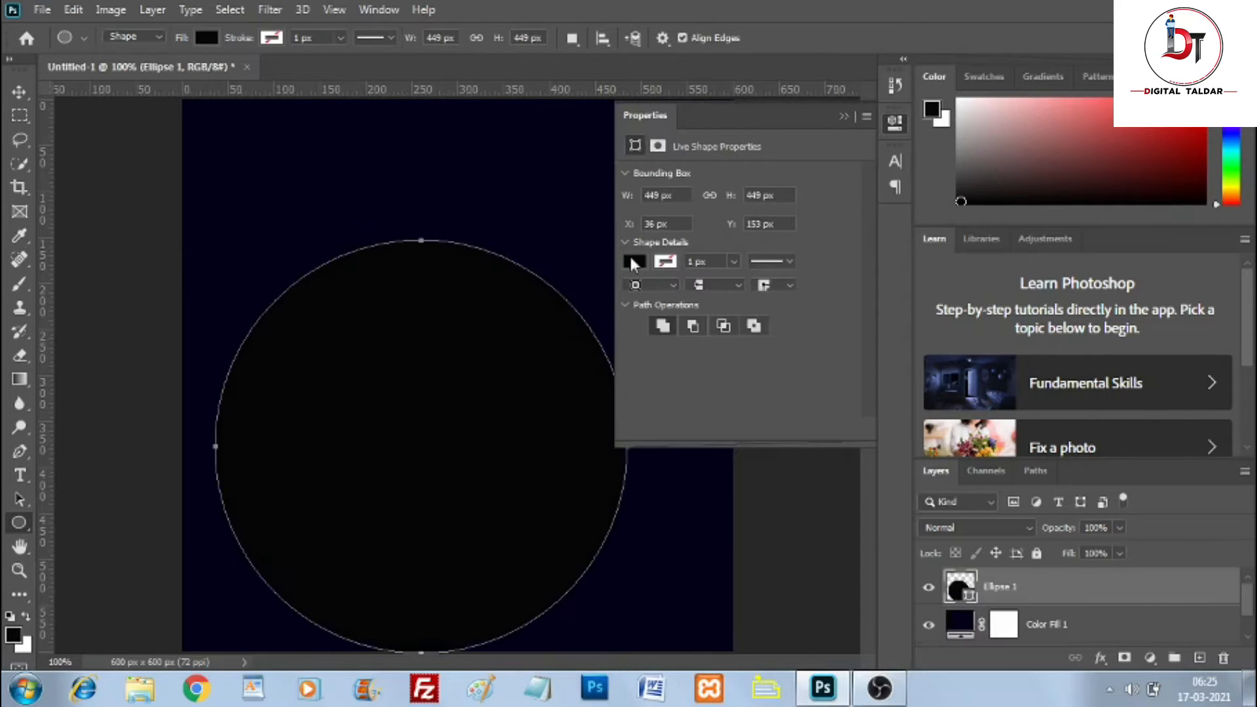
click(630, 261)
click(866, 295)
click(1015, 214)
click(956, 183)
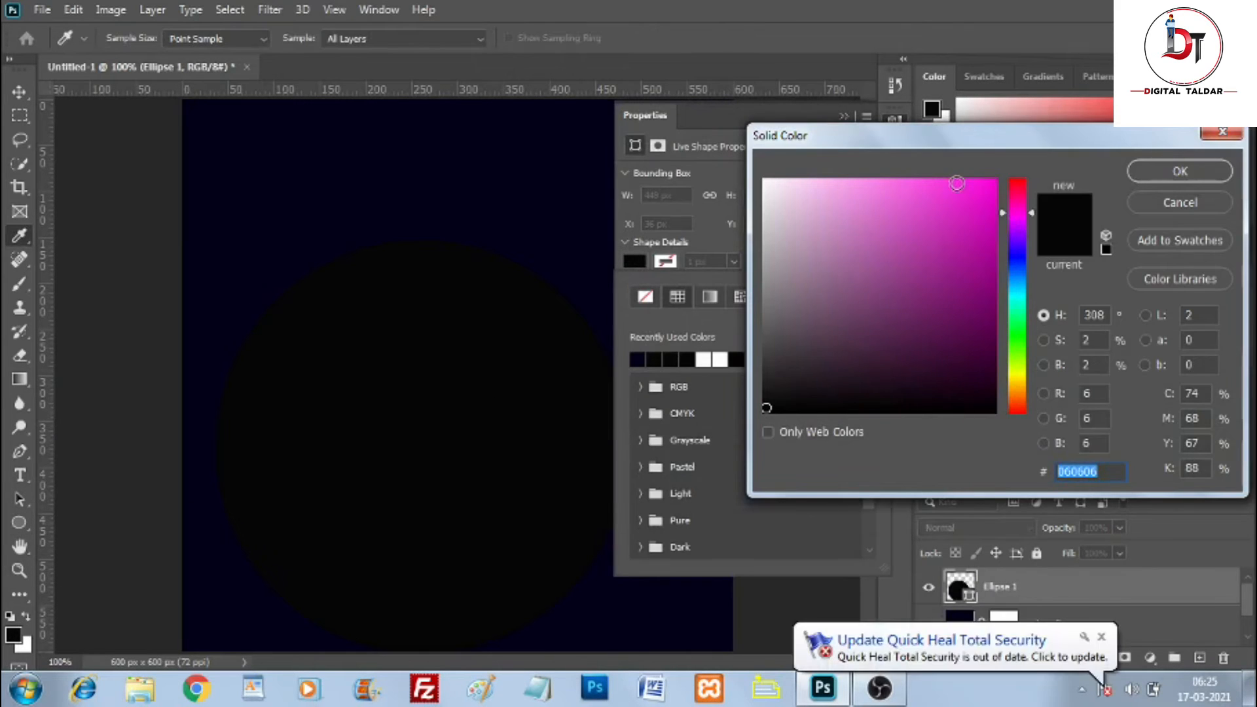
click(1163, 171)
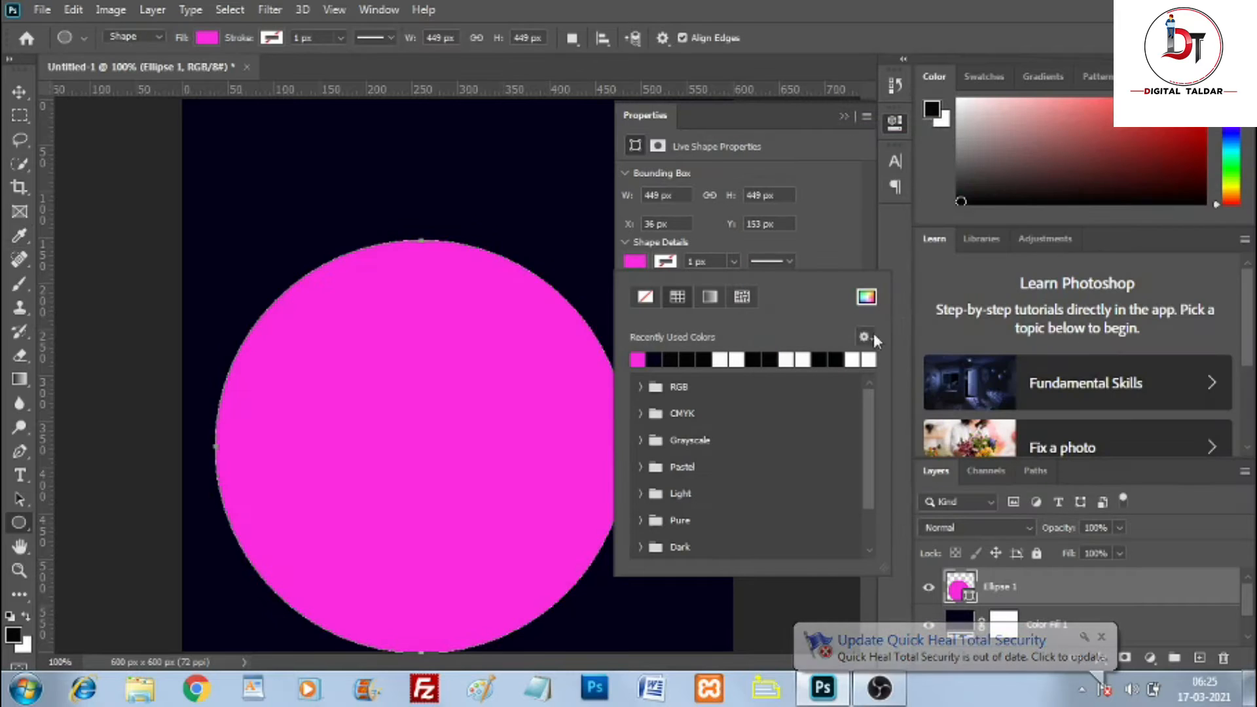
Step: Change the circle's fill to the stronger magenta f407d5
click(971, 599)
double_click(969, 596)
click(990, 186)
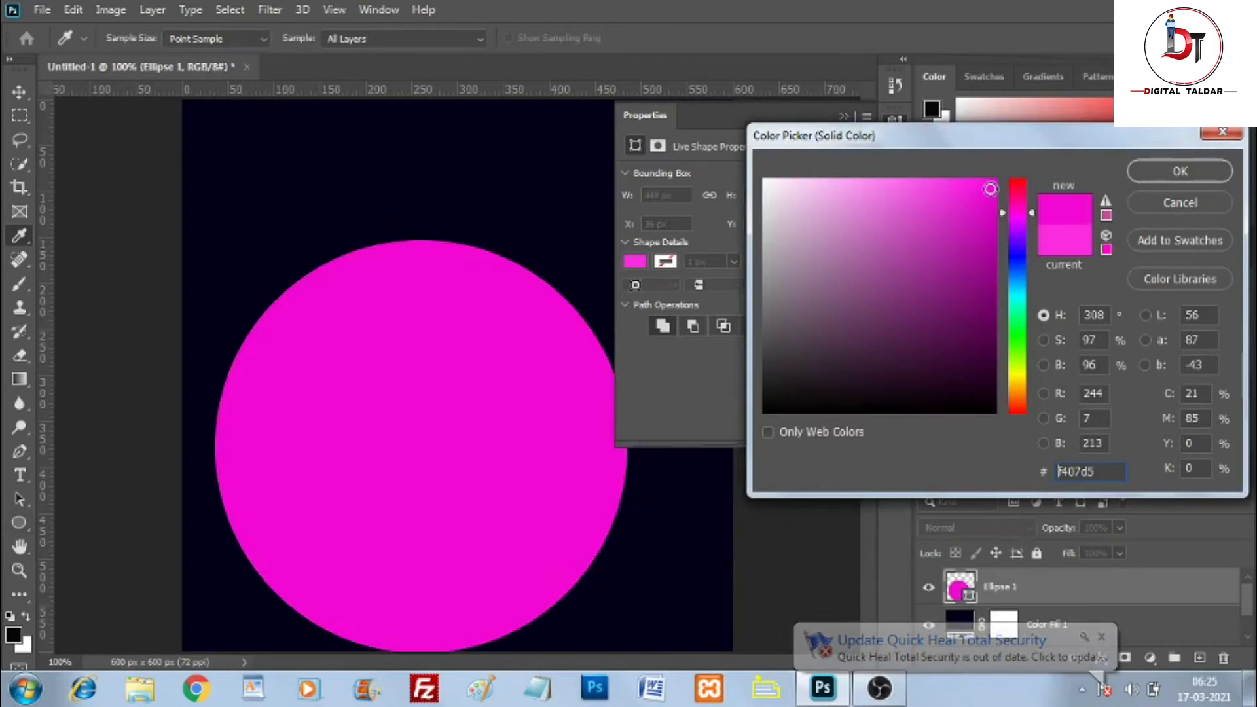
key(Return)
click(843, 117)
Step: Move the magenta circle into the canvas's lower-left corner so it runs past both edges
key(ctrl+t)
drag(511, 452, 399, 496)
click(866, 37)
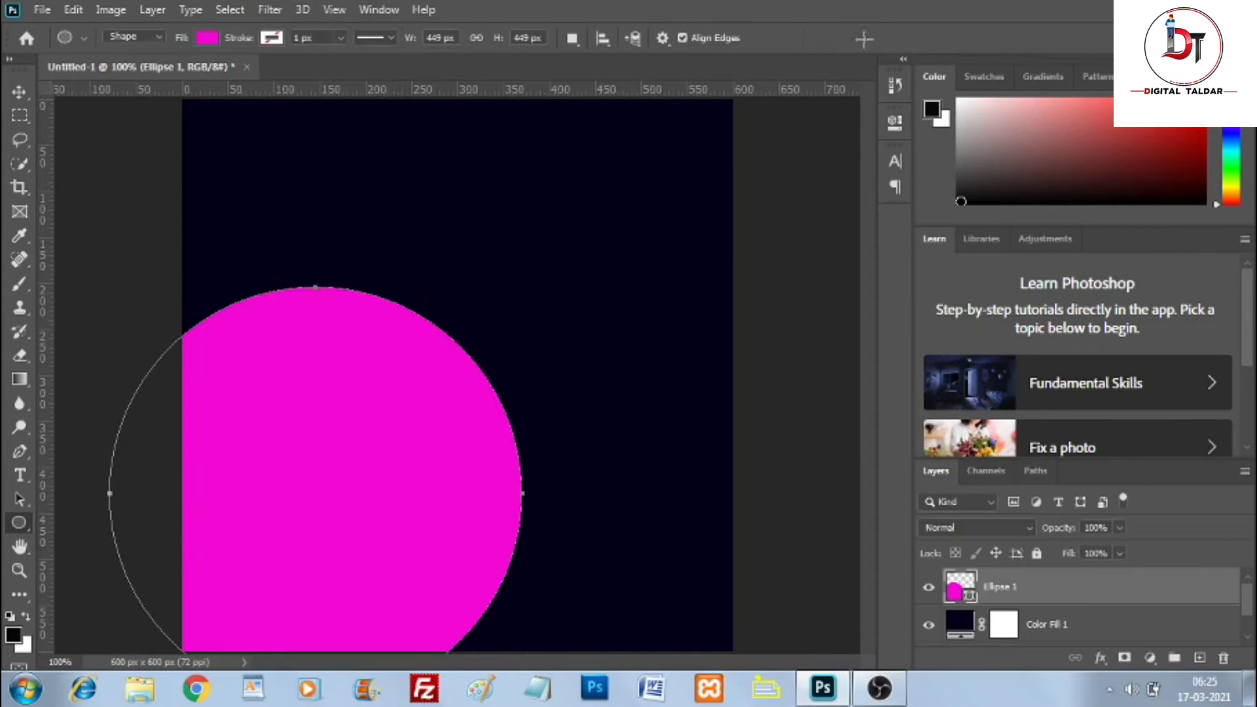
Step: Open the images pngegg (23), pngegg (24) and pngegg (25) from the social media sell banner folder
click(46, 10)
click(62, 45)
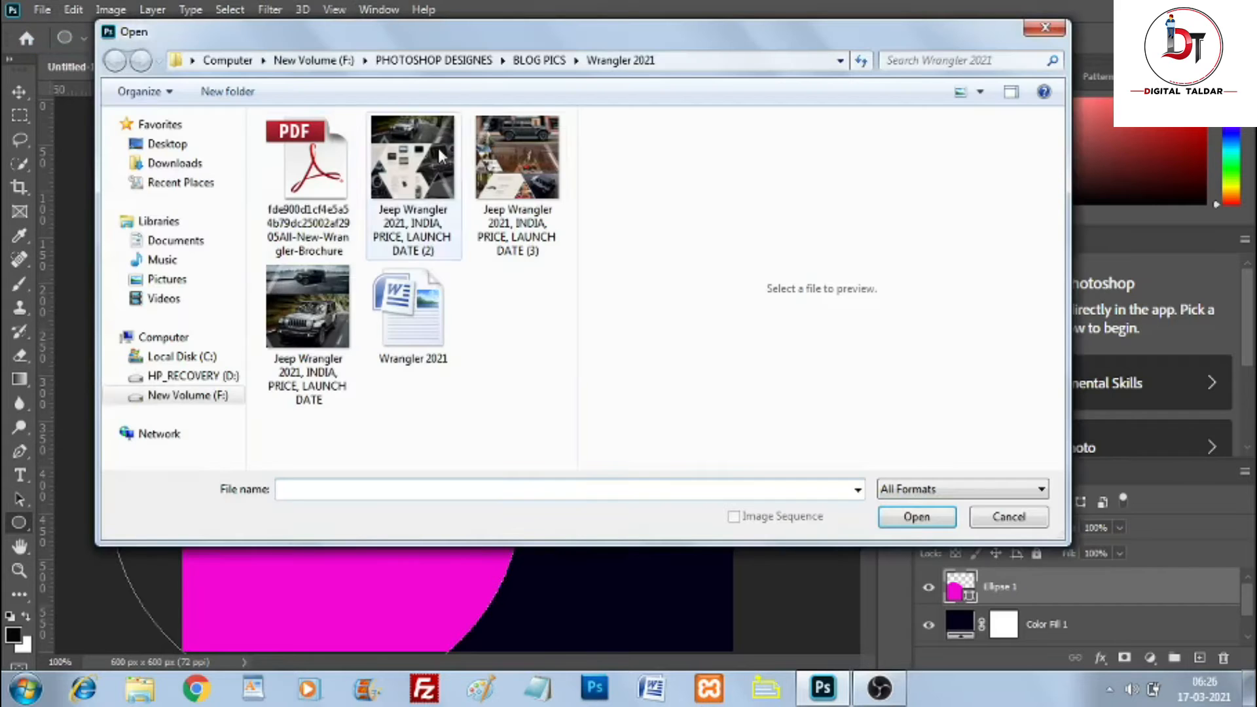
click(445, 66)
double_click(413, 295)
drag(568, 171, 567, 298)
double_click(504, 196)
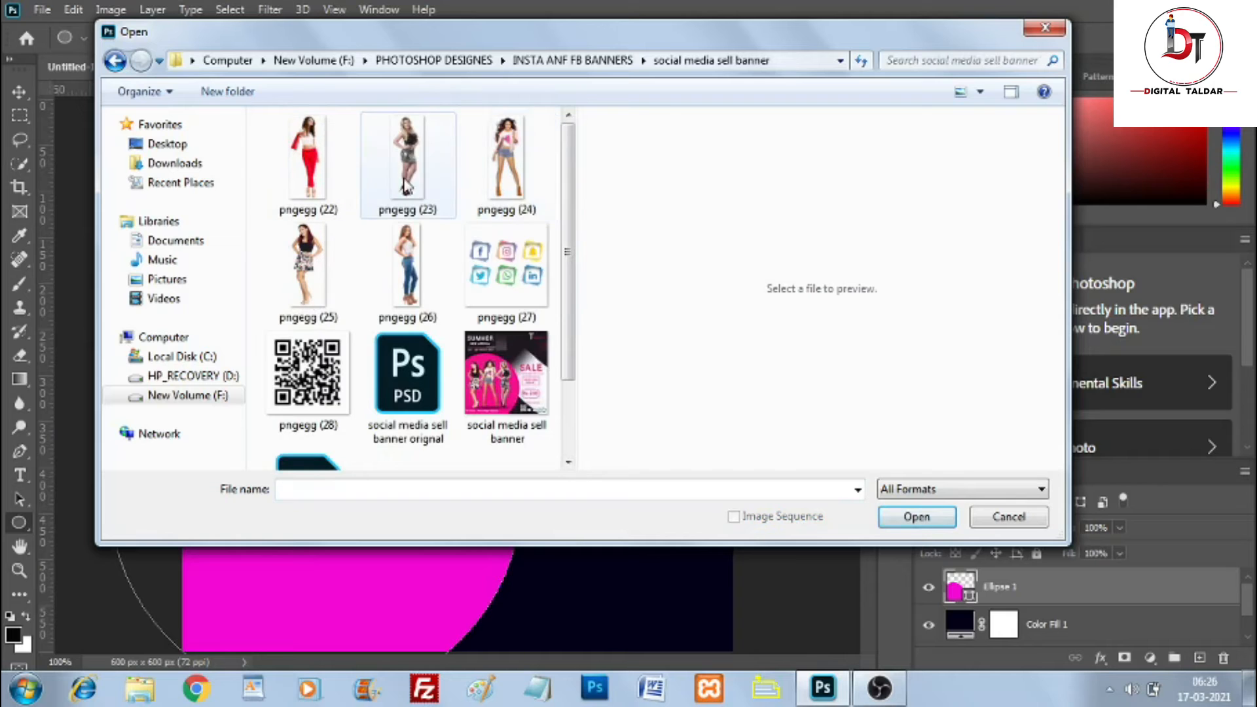
click(409, 164)
ctrl+click(507, 163)
ctrl+click(307, 269)
click(916, 517)
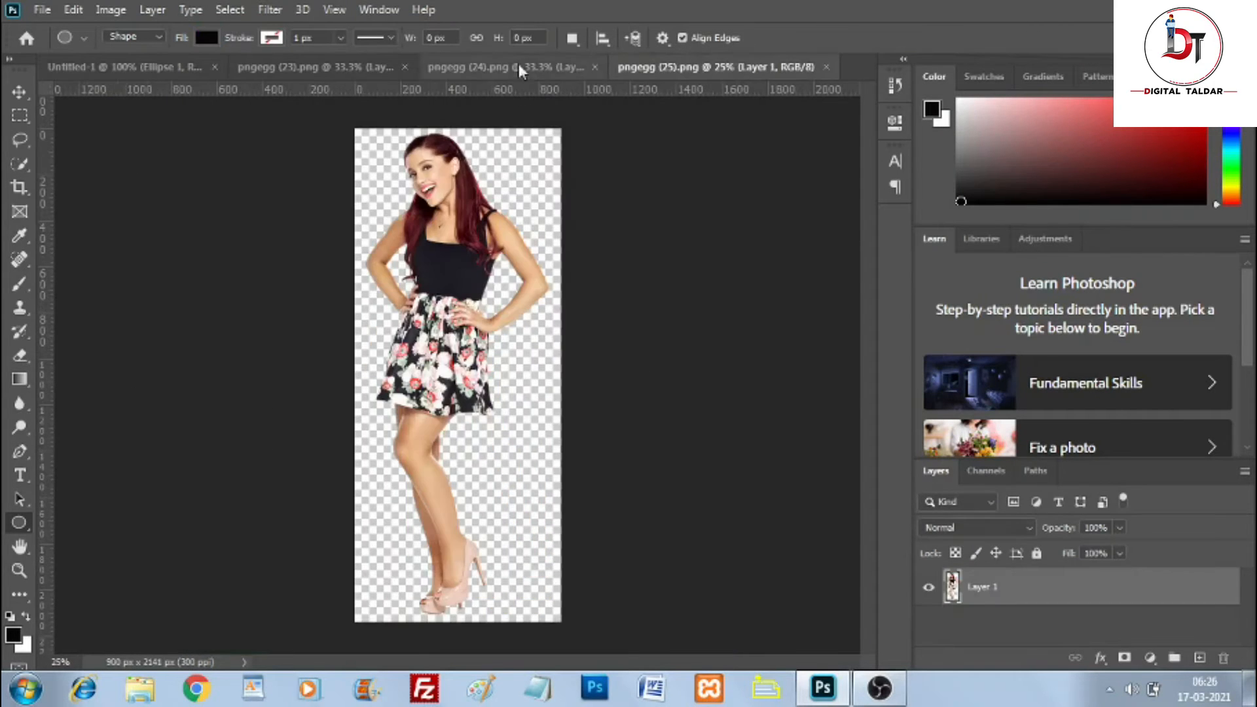
Step: Copy the model from pngegg (25) into the banner document and close the source image
drag(663, 68, 663, 141)
click(206, 71)
click(726, 321)
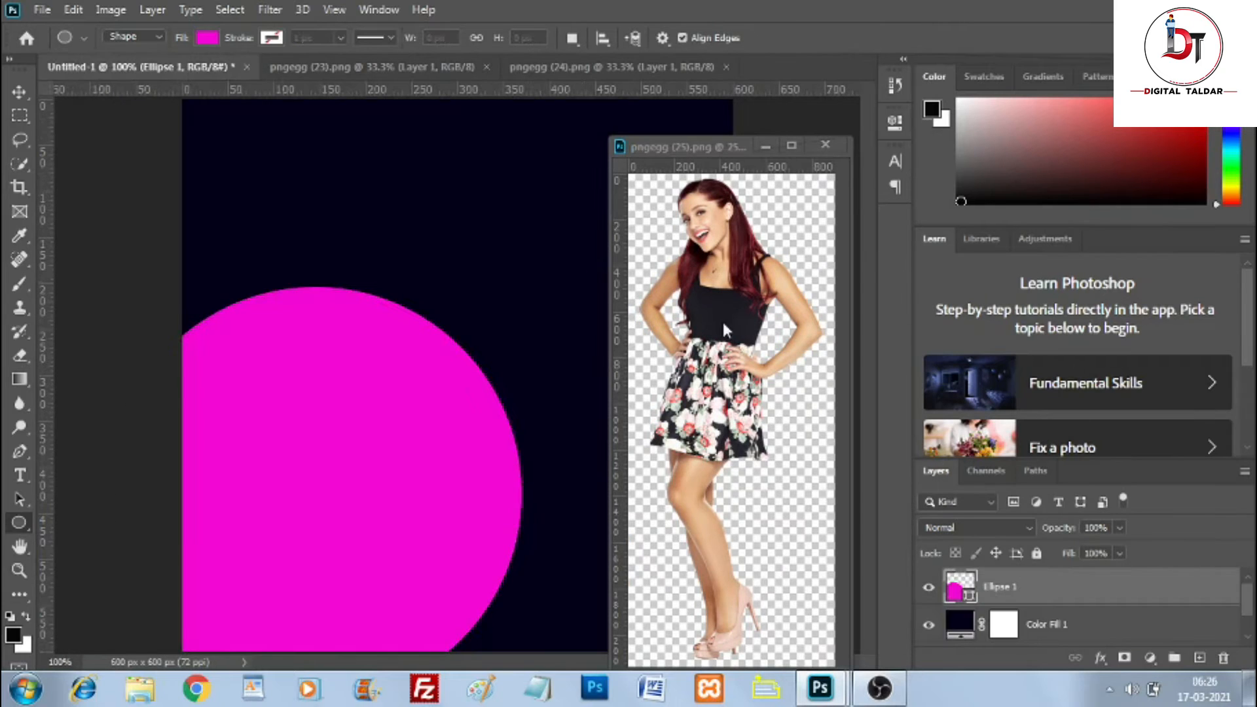
key(v)
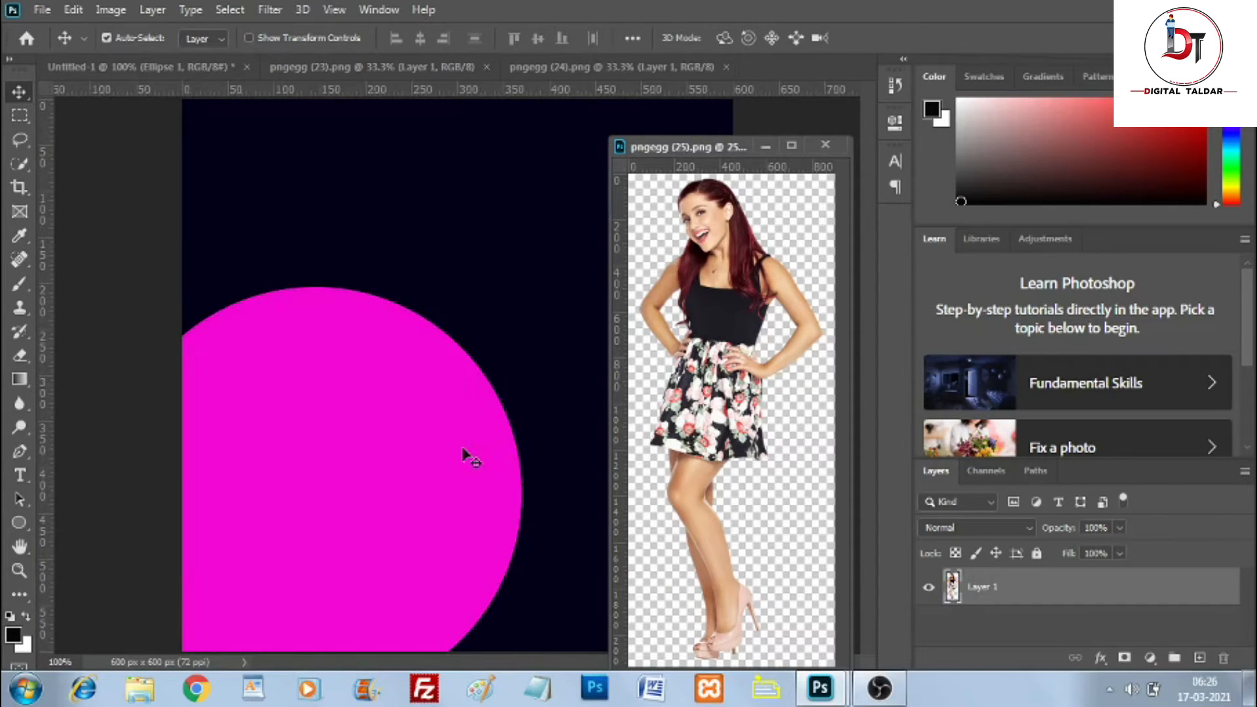
drag(464, 451, 465, 452)
click(825, 145)
Step: Scale the copied model to about 15.4% and place her at the left side of the magenta circle
key(ctrl+t)
drag(791, 347, 281, 420)
drag(214, 528, 447, 264)
drag(514, 171, 417, 421)
drag(332, 565, 237, 413)
drag(326, 274, 313, 315)
drag(252, 462, 257, 442)
drag(316, 296, 308, 315)
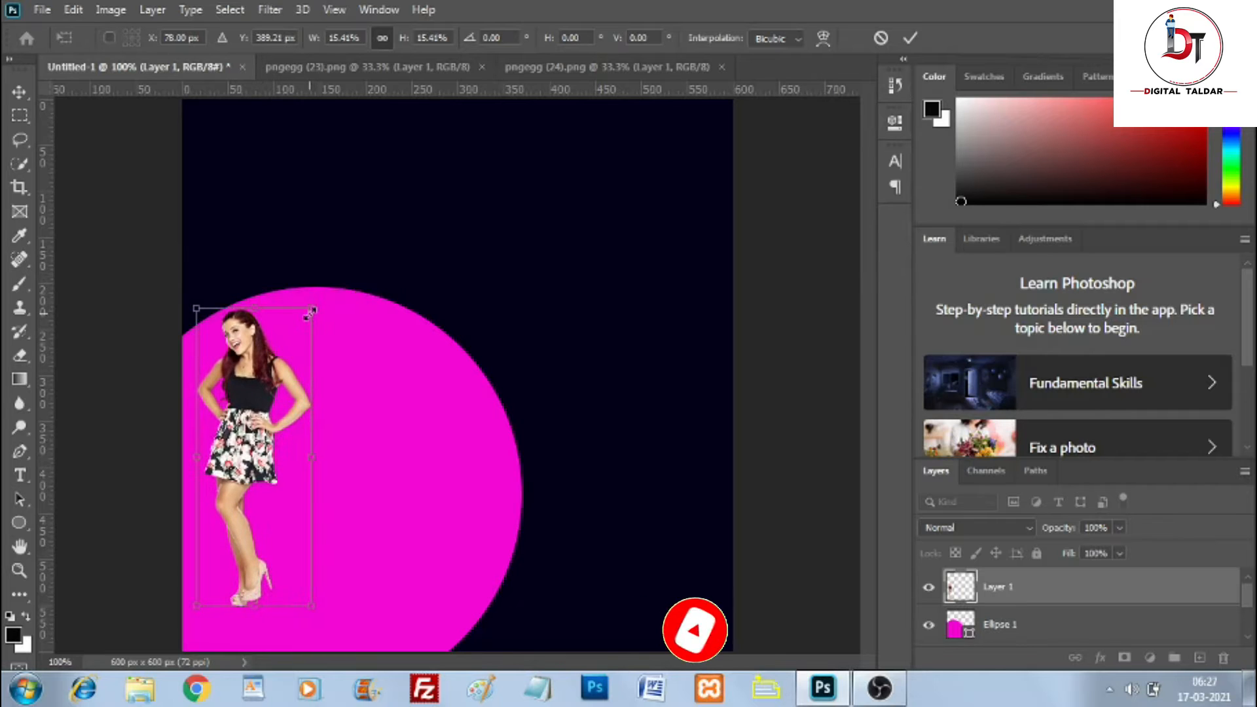
click(911, 37)
Step: Copy the model from pngegg (24) into the banner document and close the source image
click(549, 68)
drag(548, 68, 626, 176)
drag(679, 337, 488, 395)
click(761, 176)
Step: Scale the model in the pink jacket to match the first one and place her beside it in the circle
key(ctrl+t)
drag(681, 326, 326, 463)
drag(271, 540, 417, 266)
drag(471, 198, 417, 298)
drag(361, 402, 338, 438)
drag(349, 341, 355, 318)
click(913, 38)
Step: Copy the blonde model from pngegg (23) into the banner document and close the source image
drag(387, 66, 534, 132)
drag(527, 318, 327, 383)
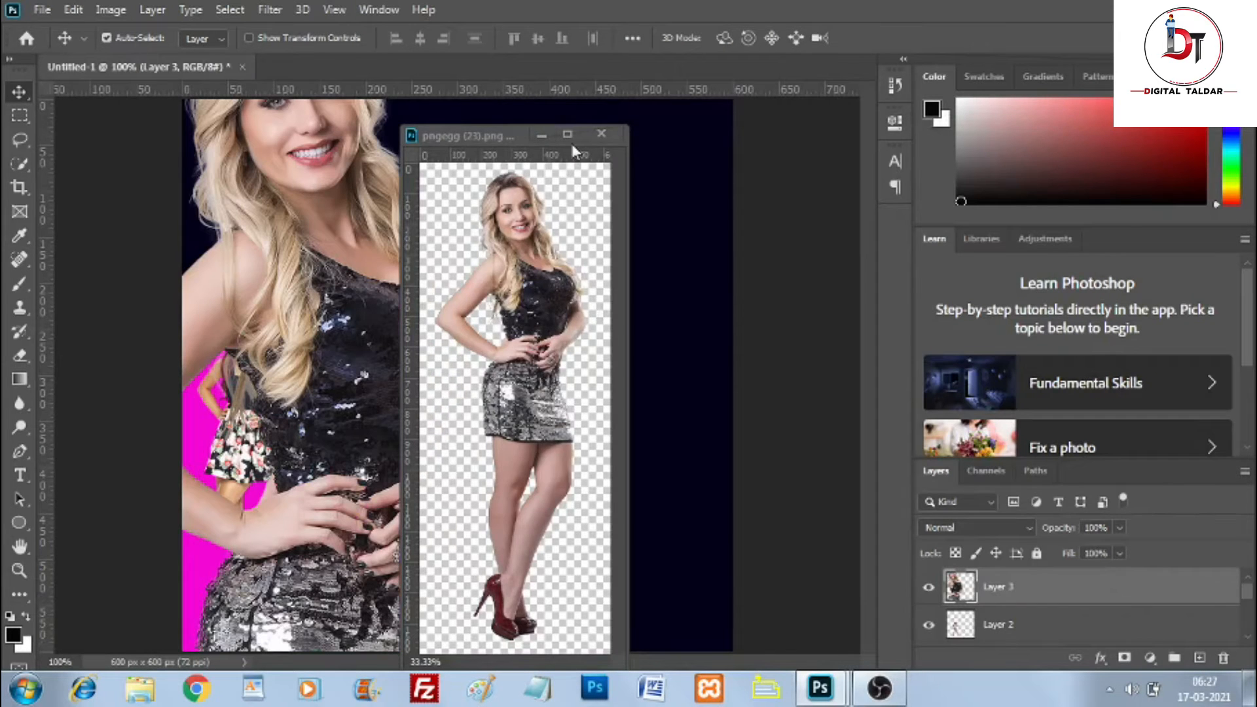
click(601, 134)
Step: Scale the blonde model to the height of the others and place her at the right end of the row
key(ctrl+t)
drag(531, 359, 239, 460)
drag(203, 526, 536, 330)
drag(571, 226, 488, 427)
drag(452, 561, 434, 424)
drag(483, 288, 483, 326)
drag(436, 446, 436, 445)
mouse_move(474, 329)
mouse_down()
mouse_move(489, 262)
mouse_move(486, 312)
mouse_up()
key(Left)
key(Left)
click(909, 39)
shift+click(1003, 625)
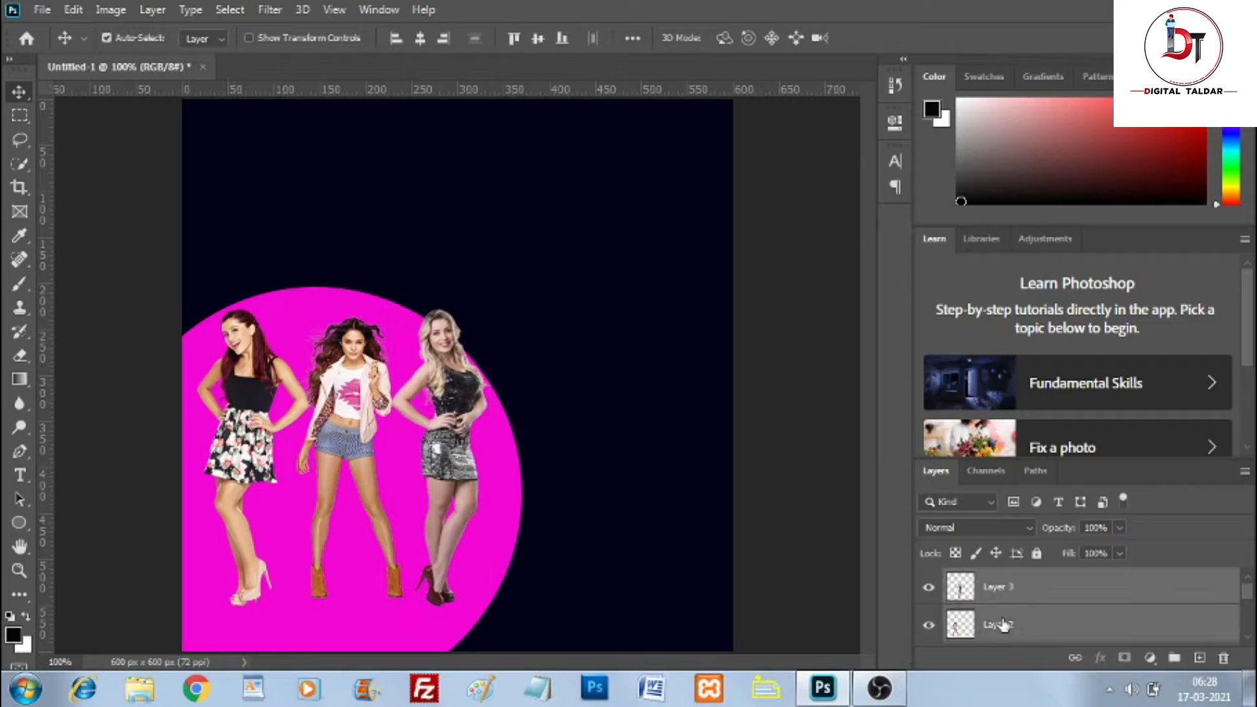
drag(1248, 594, 1248, 602)
shift+click(1043, 627)
key(ctrl+t)
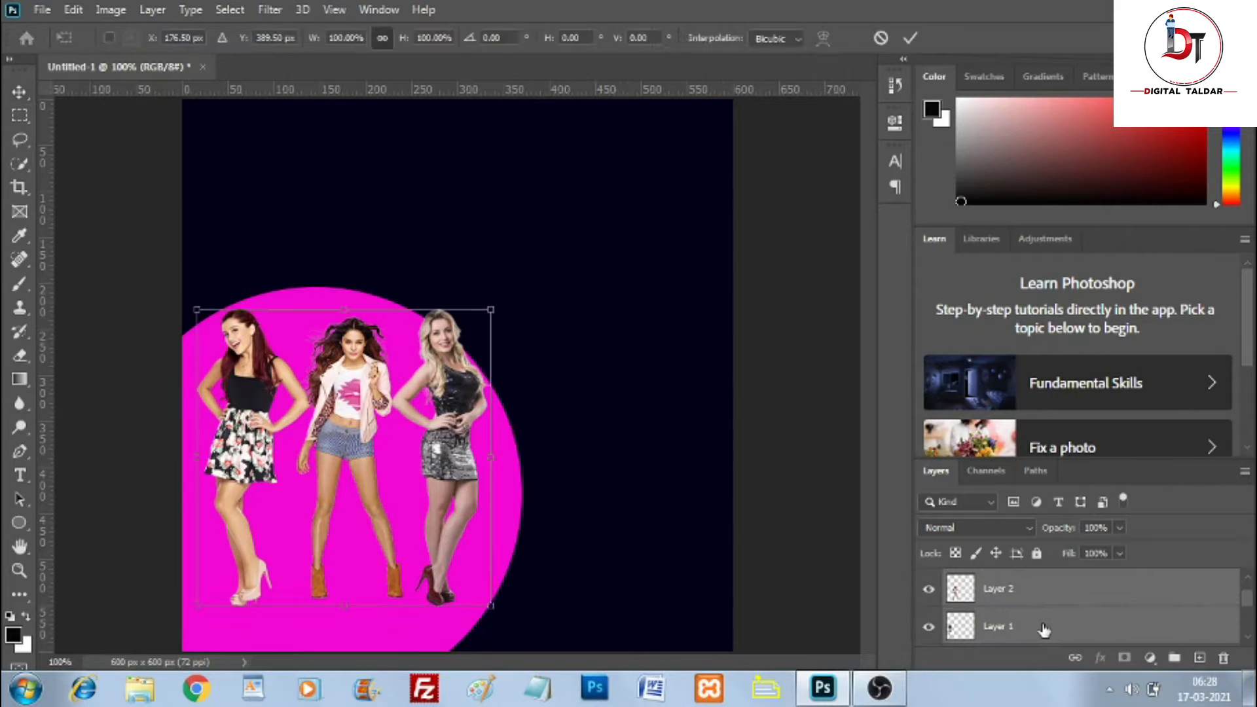
click(546, 499)
Step: Select all three model layers and scale them down together so they fit inside the magenta circle
click(426, 421)
ctrl+click(999, 618)
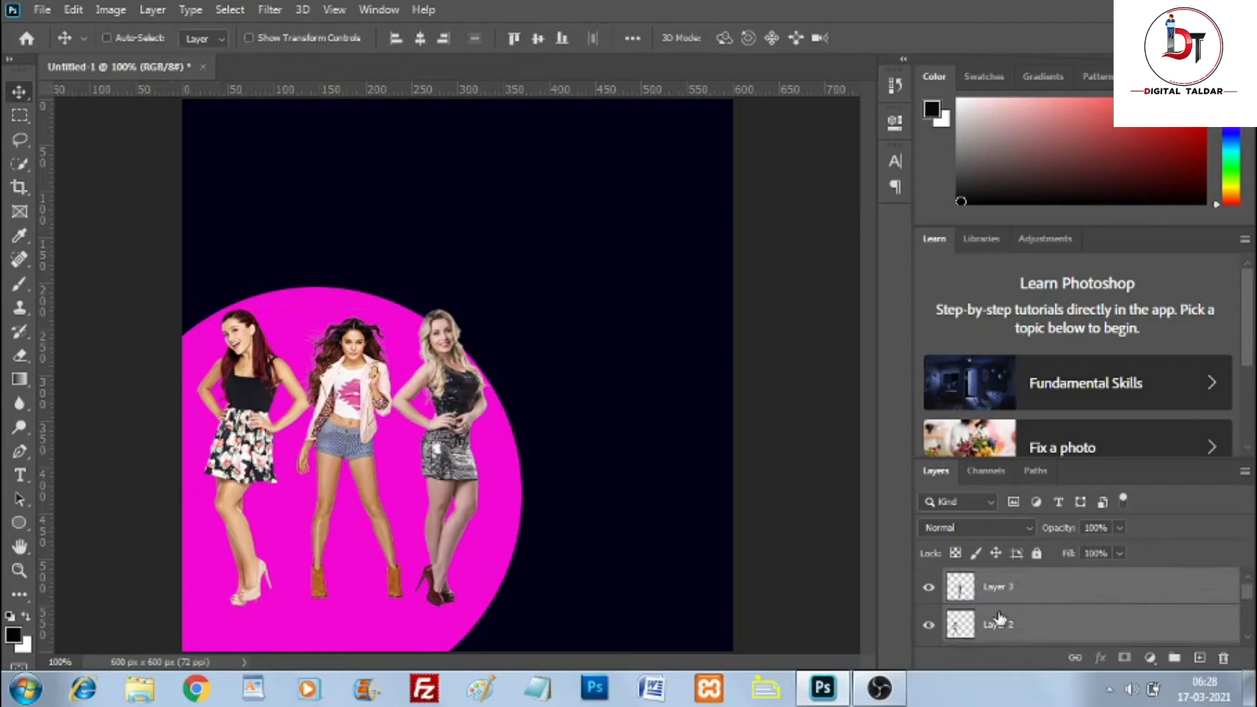
scroll(1247, 640, down, 2)
ctrl+click(1090, 604)
key(ctrl+t)
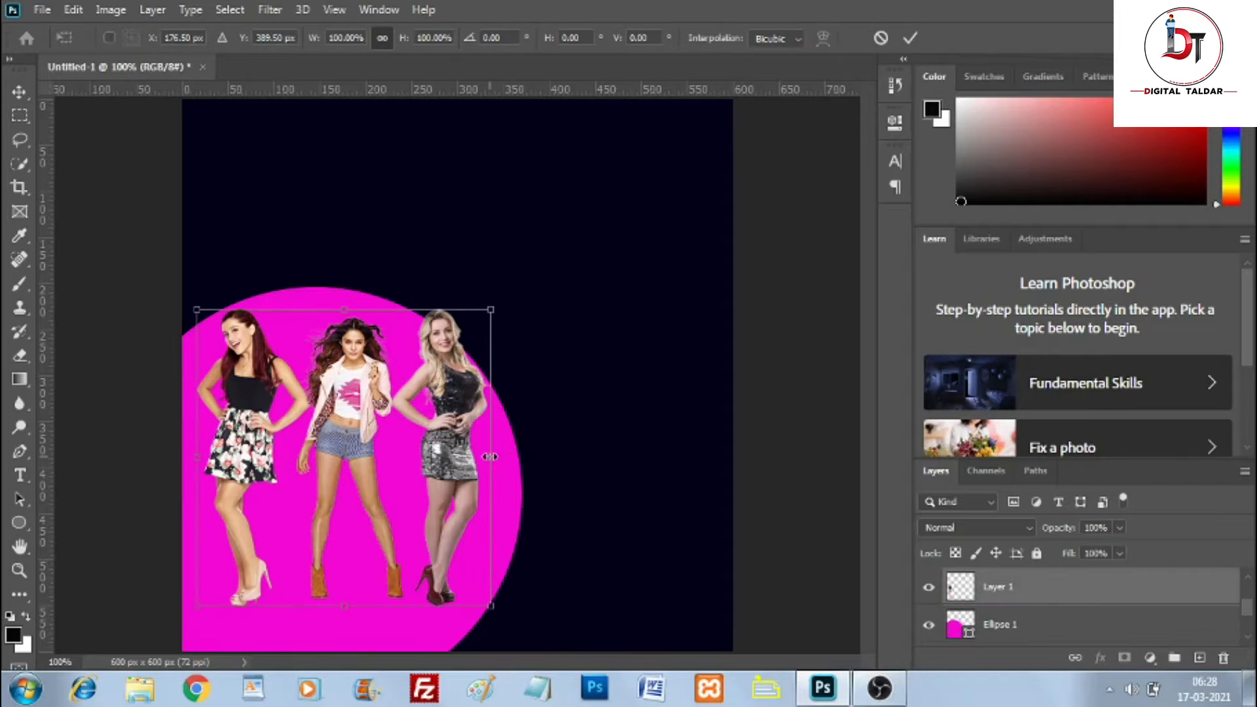
drag(490, 456, 459, 436)
click(911, 38)
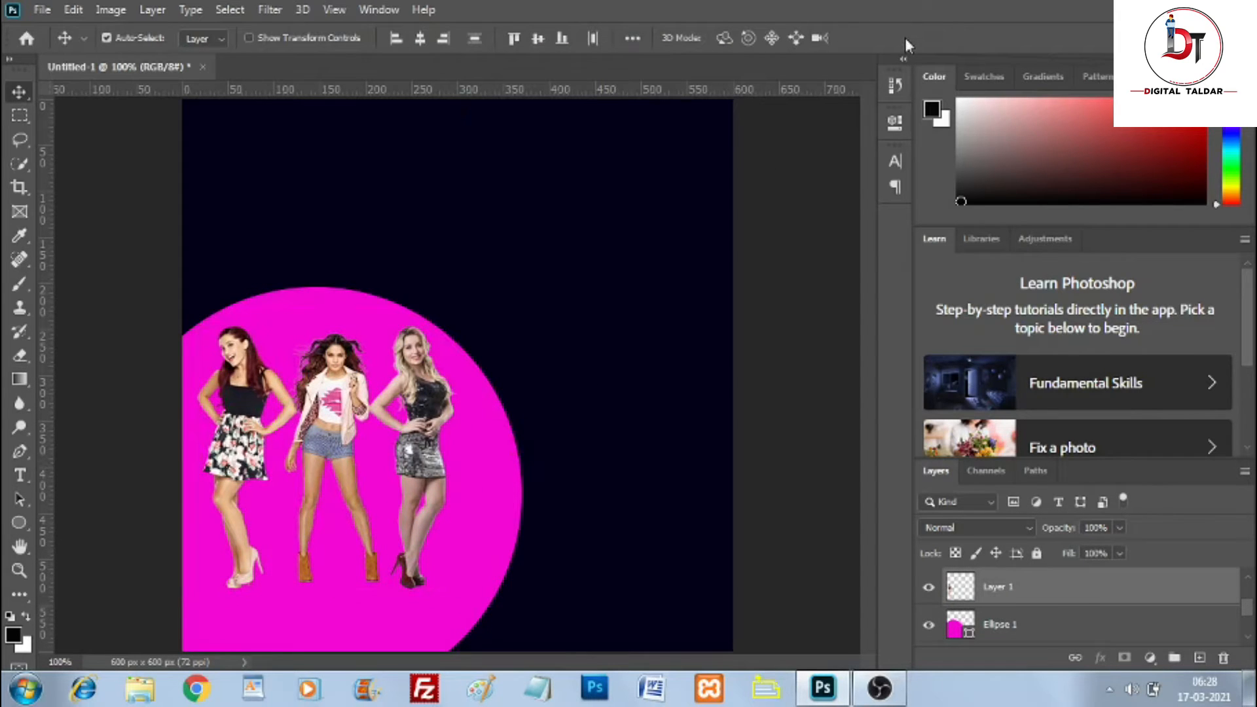
Step: Add a new empty layer between the models and the circle, and set the foreground color to dark magenta
click(1200, 660)
drag(1041, 598, 1040, 626)
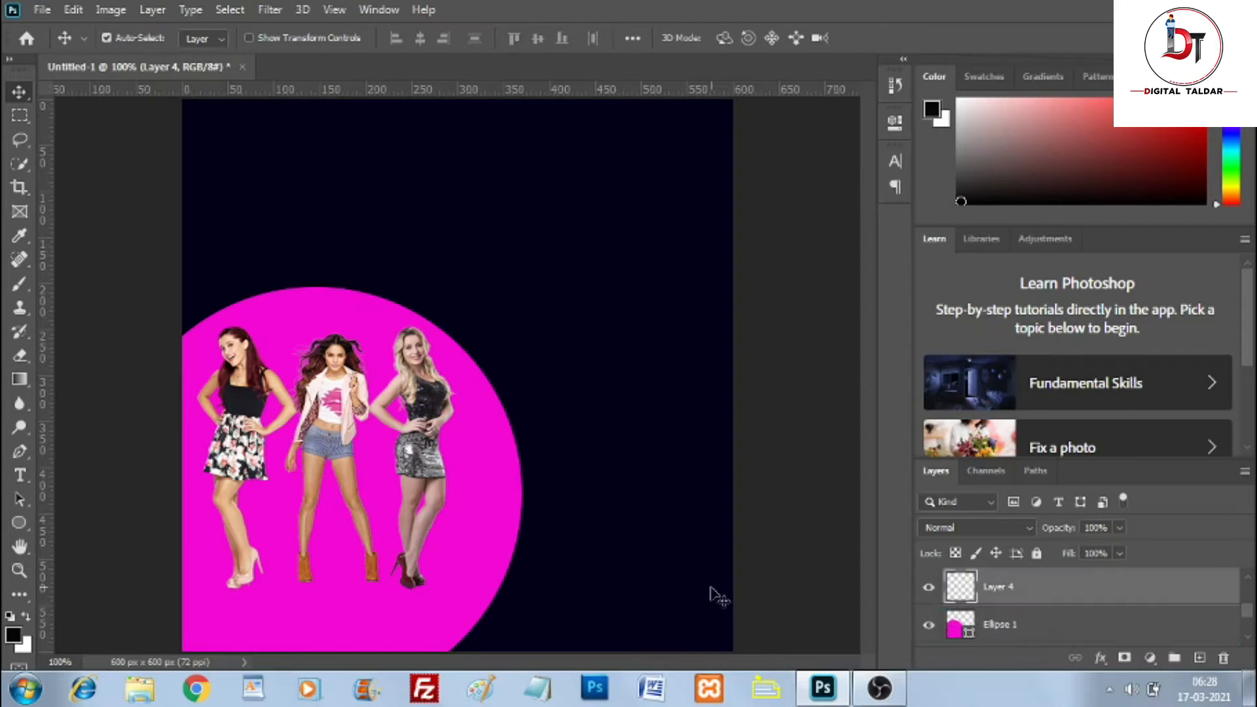
click(13, 635)
click(1018, 213)
click(987, 267)
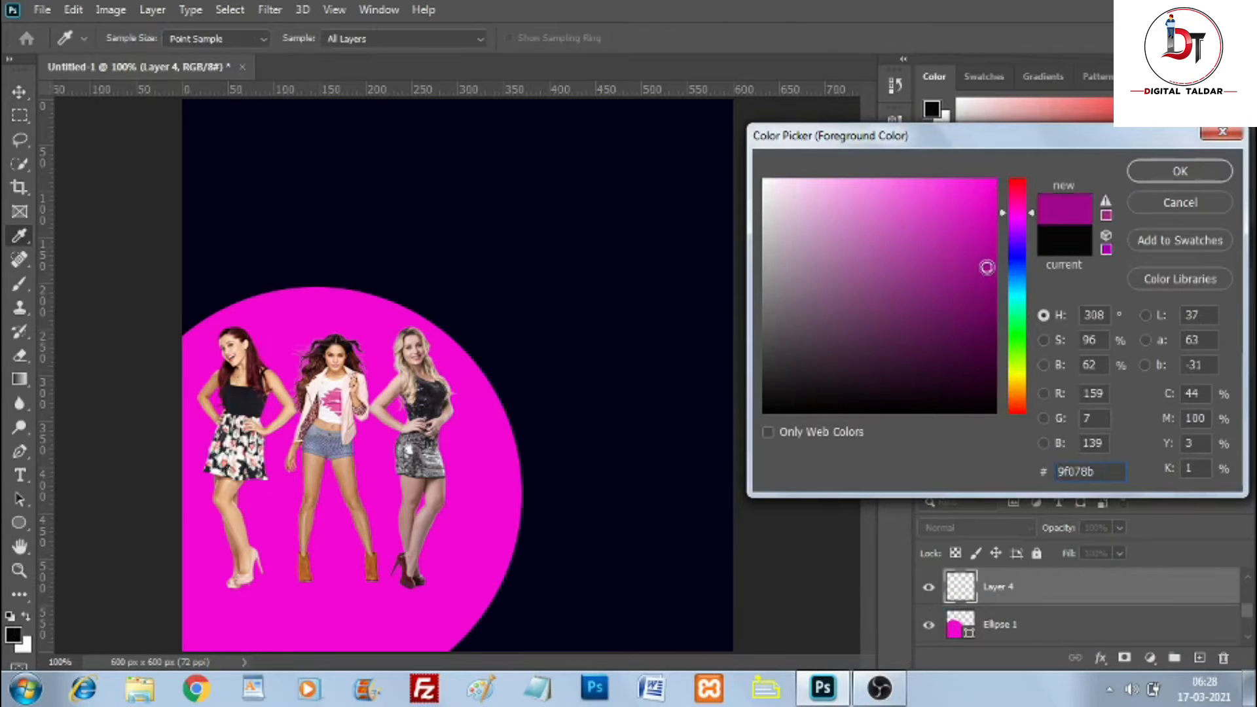
click(1176, 172)
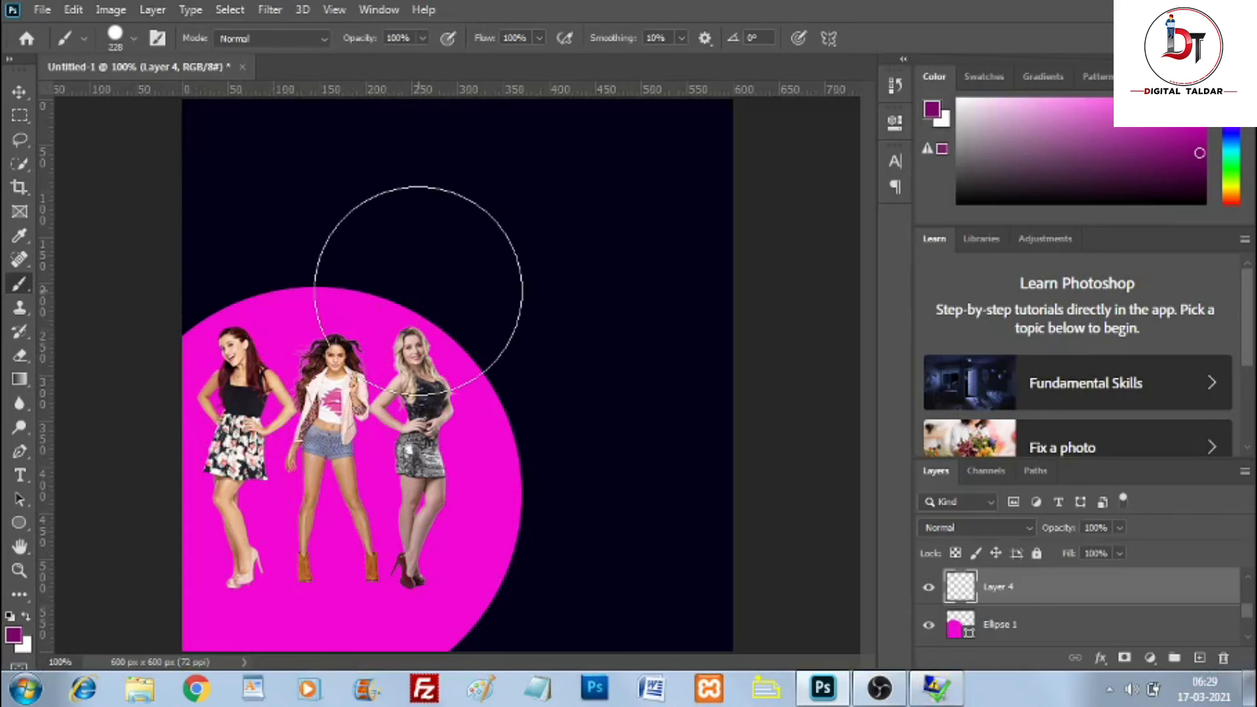
Step: Paint a soft dab over the circle's upper edge using a 228 px brush with 0% hardness
click(135, 39)
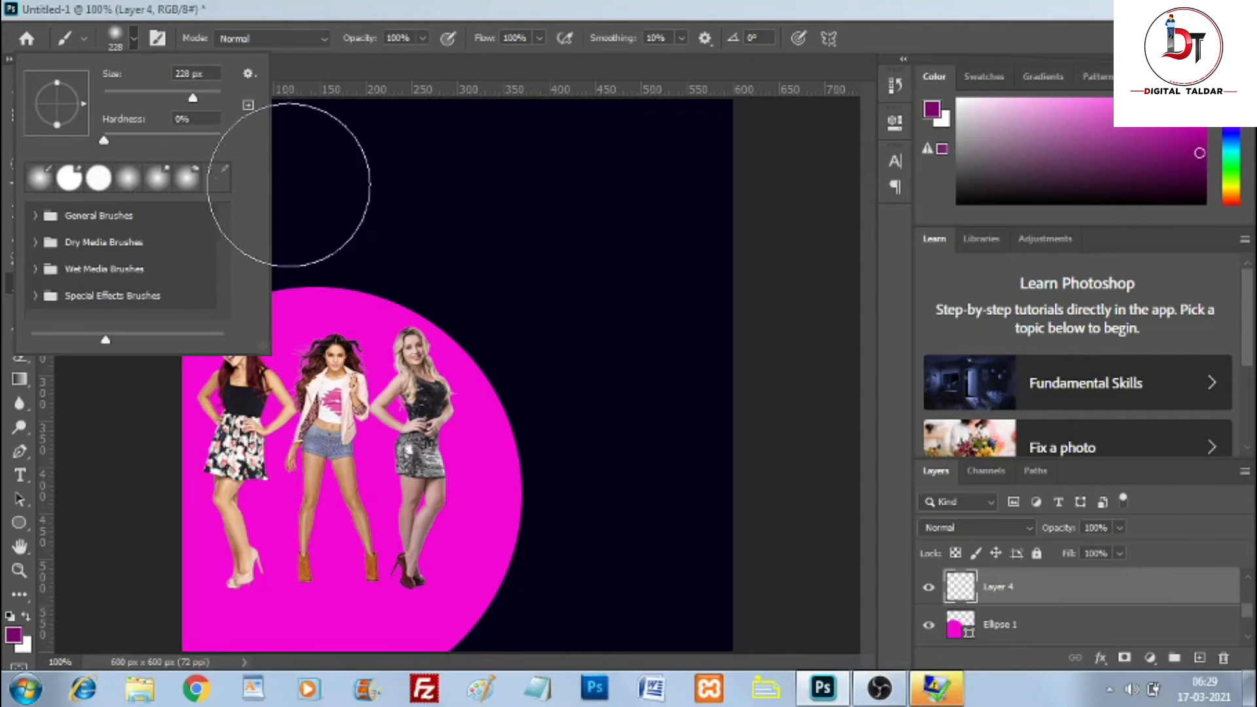
click(422, 38)
drag(421, 282, 435, 311)
Step: Flatten the painted dab into a thin, wide shadow and place it beneath the left model's feet
key(v)
key(ctrl+t)
drag(436, 191, 433, 487)
drag(451, 511, 287, 598)
click(909, 39)
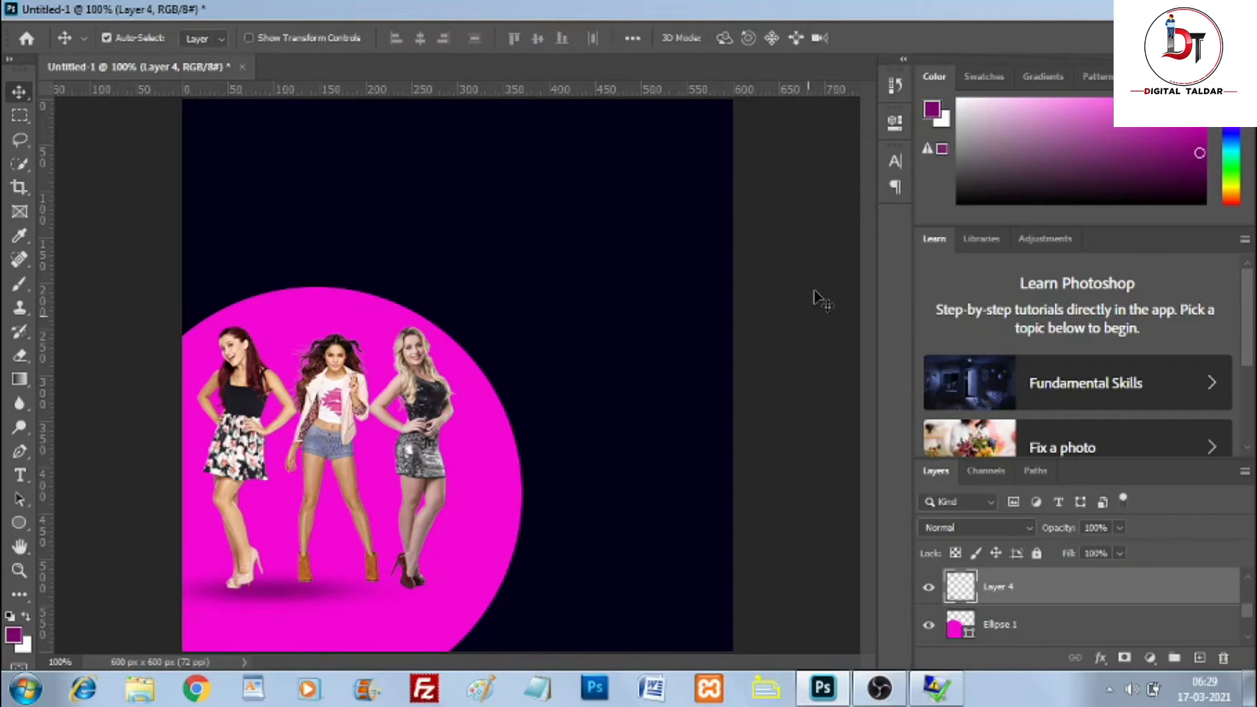
click(1164, 10)
click(811, 702)
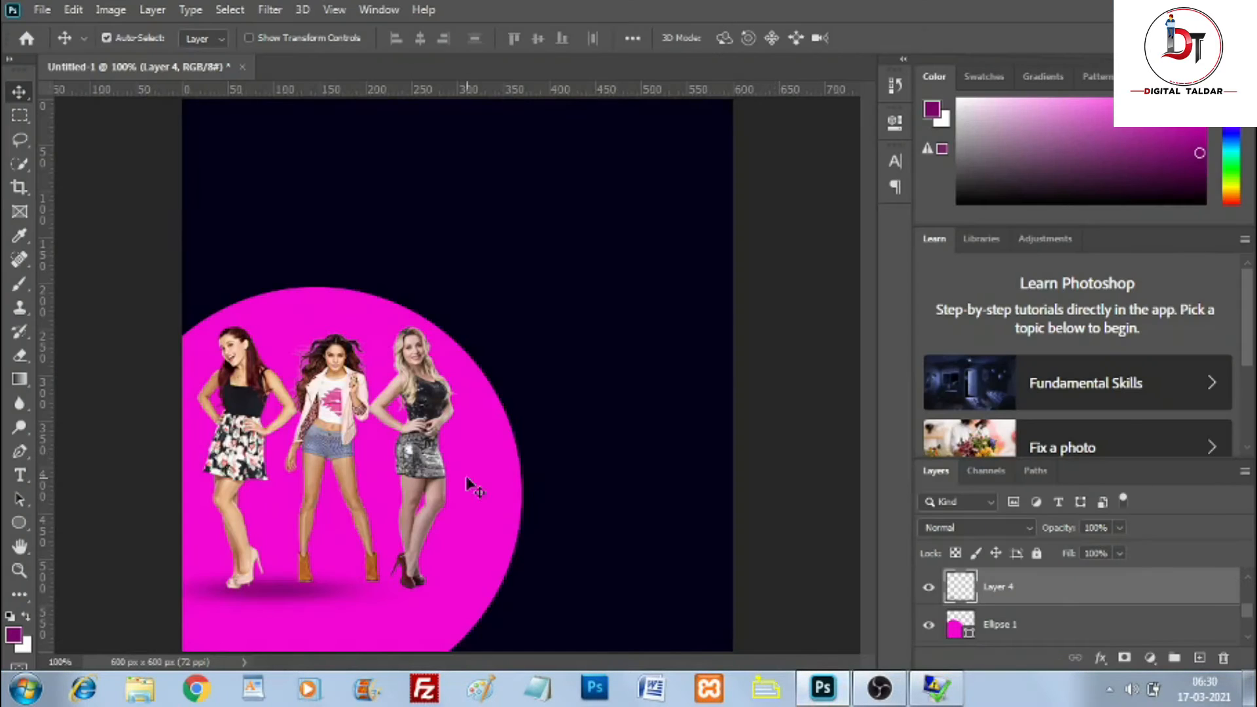
Step: Duplicate the shadow twice under the other models' feet and lower the opacity of all three shadow layers, the original to 50%
alt+drag(280, 588, 386, 586)
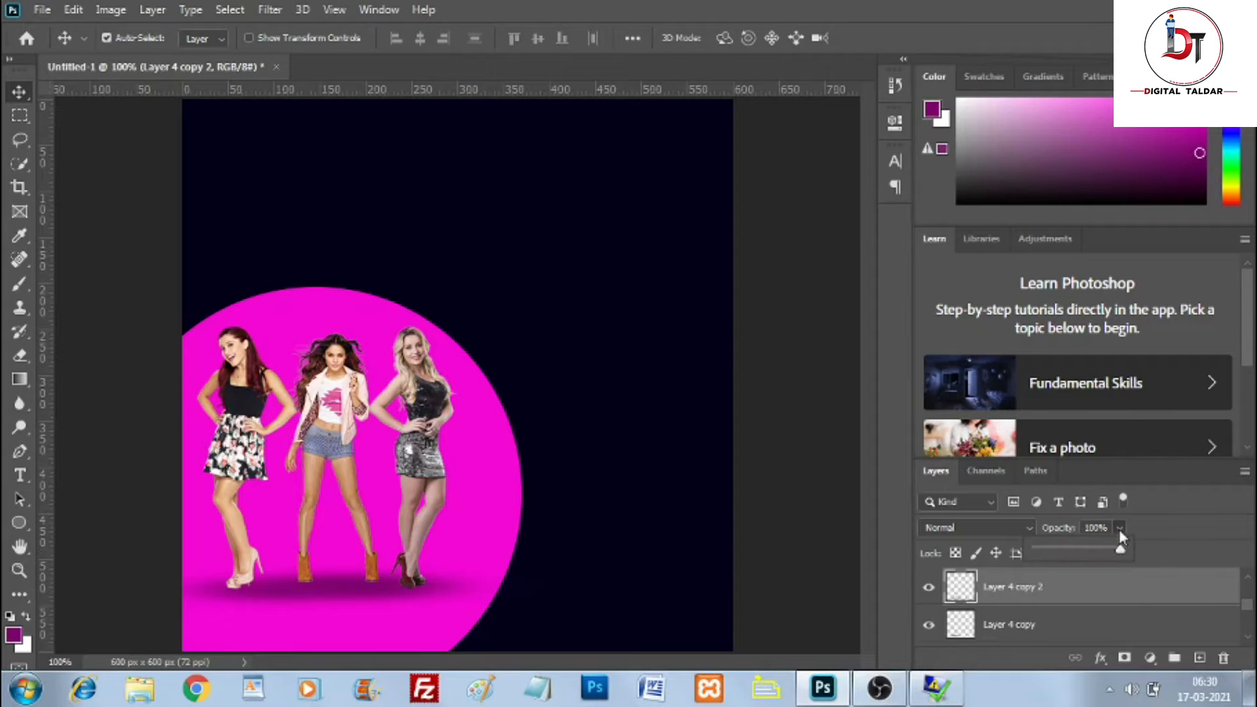
drag(1087, 552, 1081, 545)
click(1045, 620)
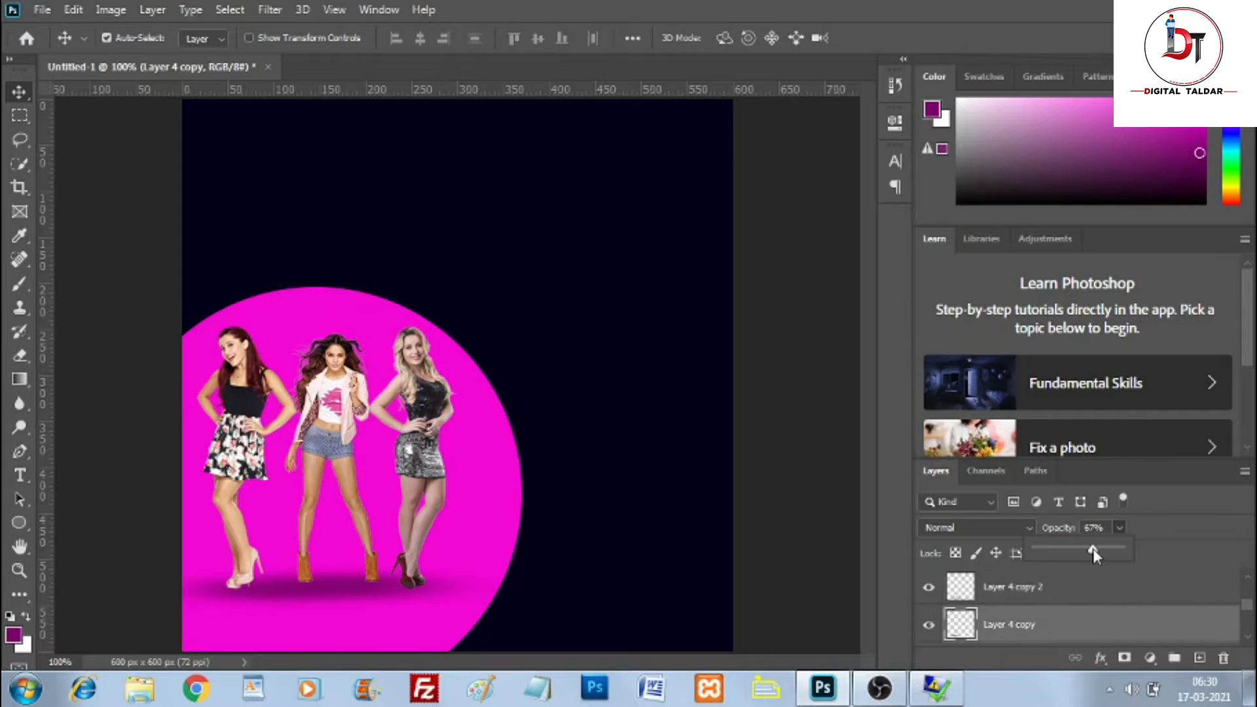
drag(1081, 551, 1079, 552)
drag(1248, 606, 1248, 613)
click(1048, 620)
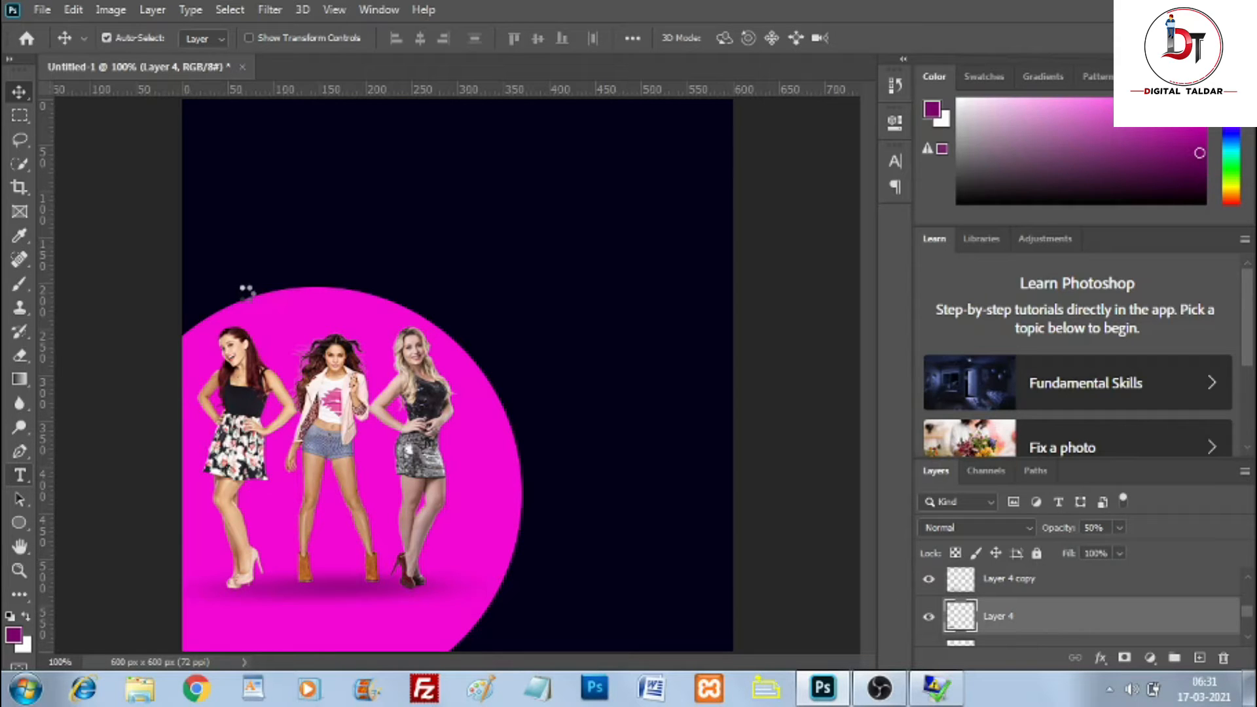
Step: Add the text "SUMMER" above the circle and set its color to near-white fdfafa
key(t)
click(332, 223)
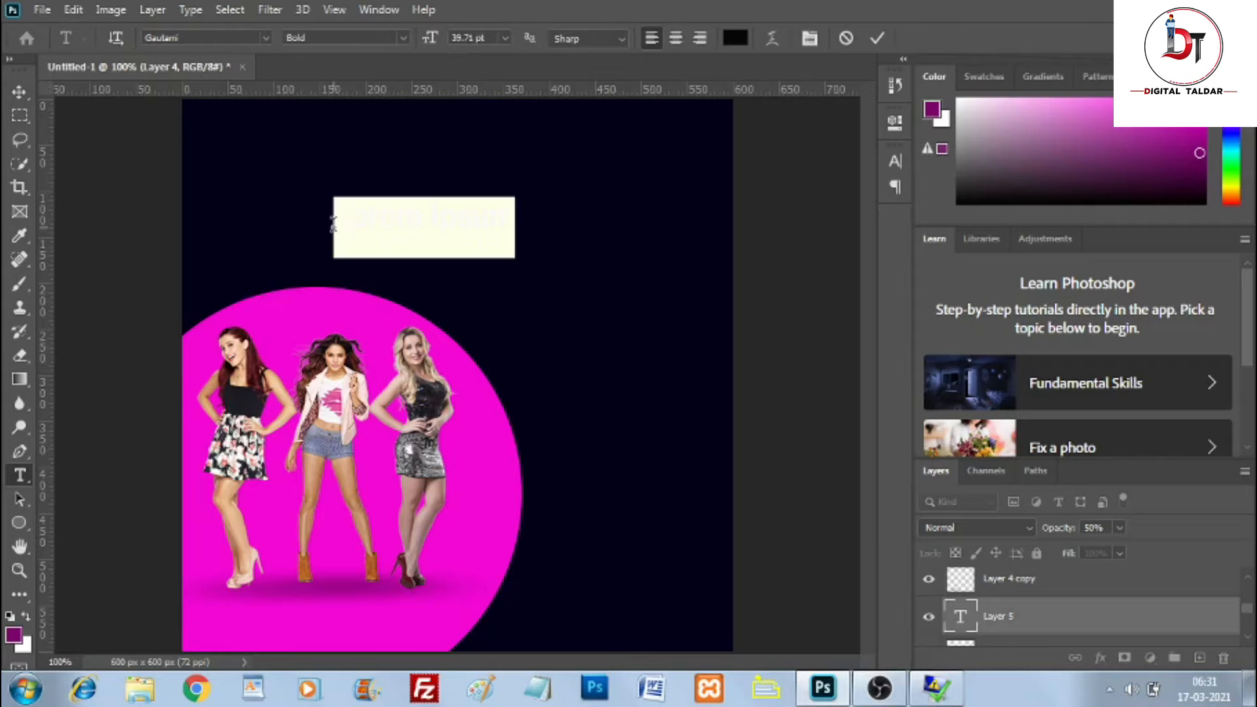
text(FASHI)
click(878, 37)
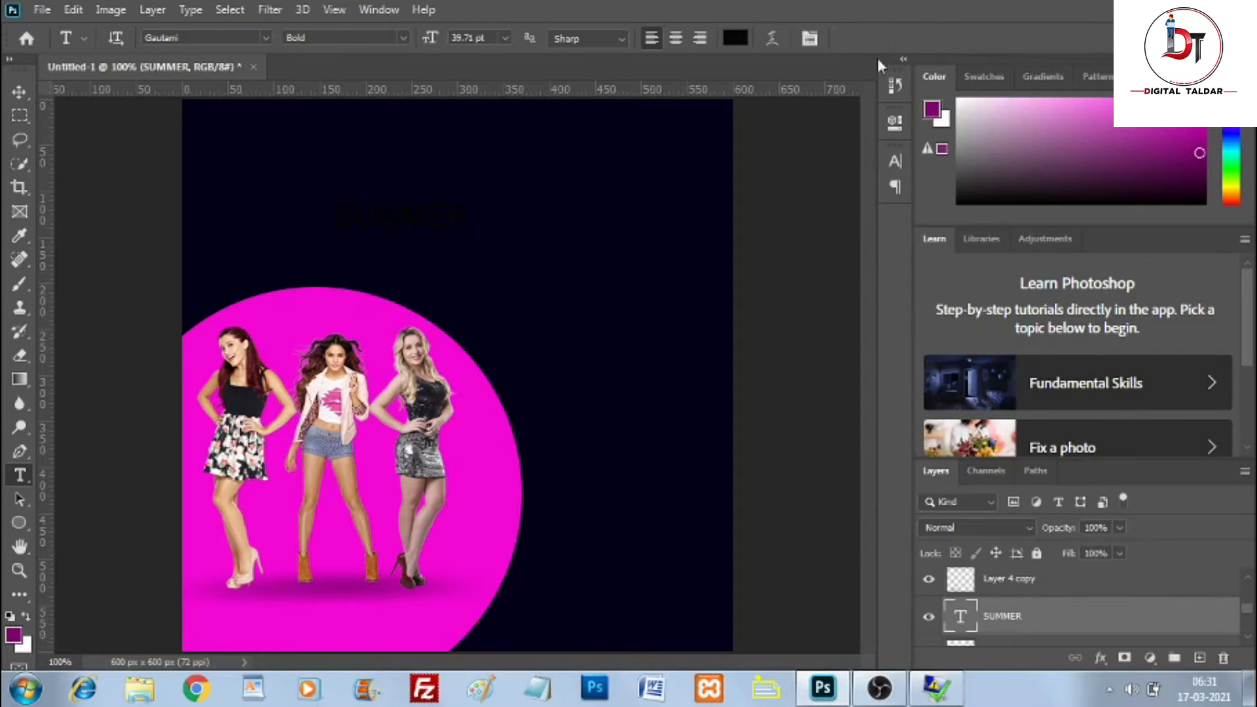
click(891, 161)
click(853, 271)
click(766, 180)
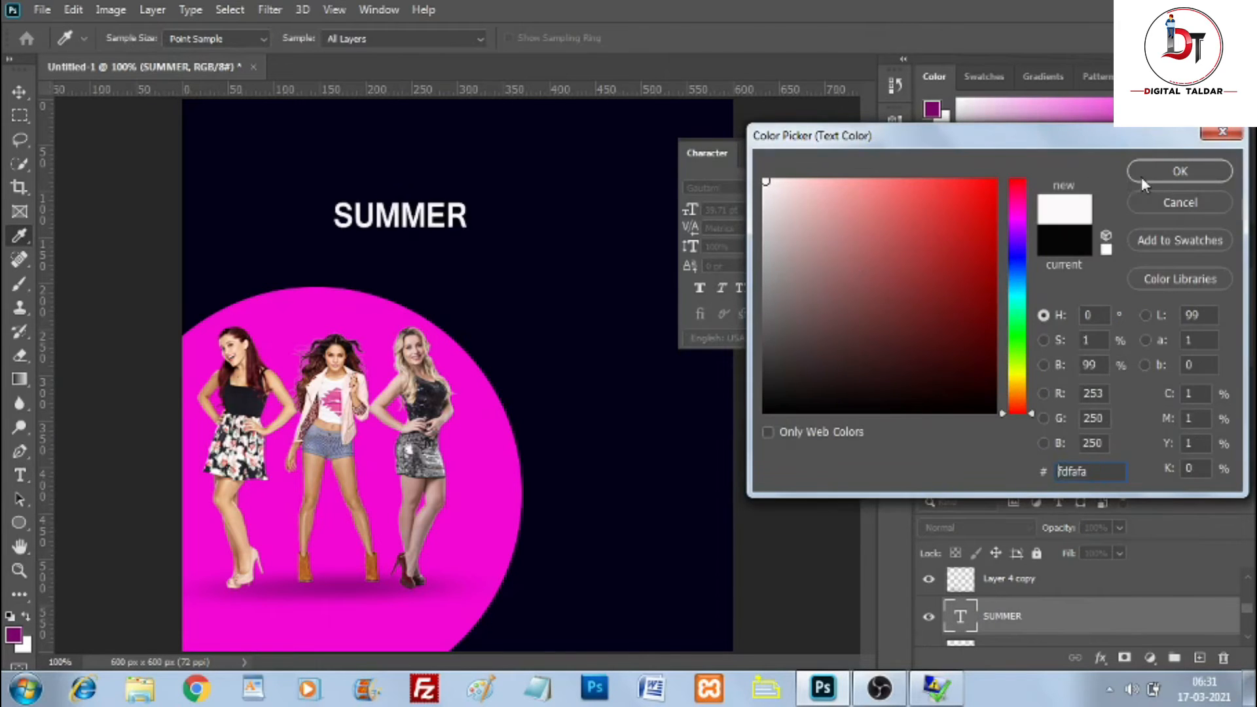
click(1142, 173)
click(844, 154)
Step: Enlarge the "SUMMER" text to about 60 pt and place it in the banner's upper-left area
key(ctrl+t)
drag(403, 228, 342, 177)
click(910, 38)
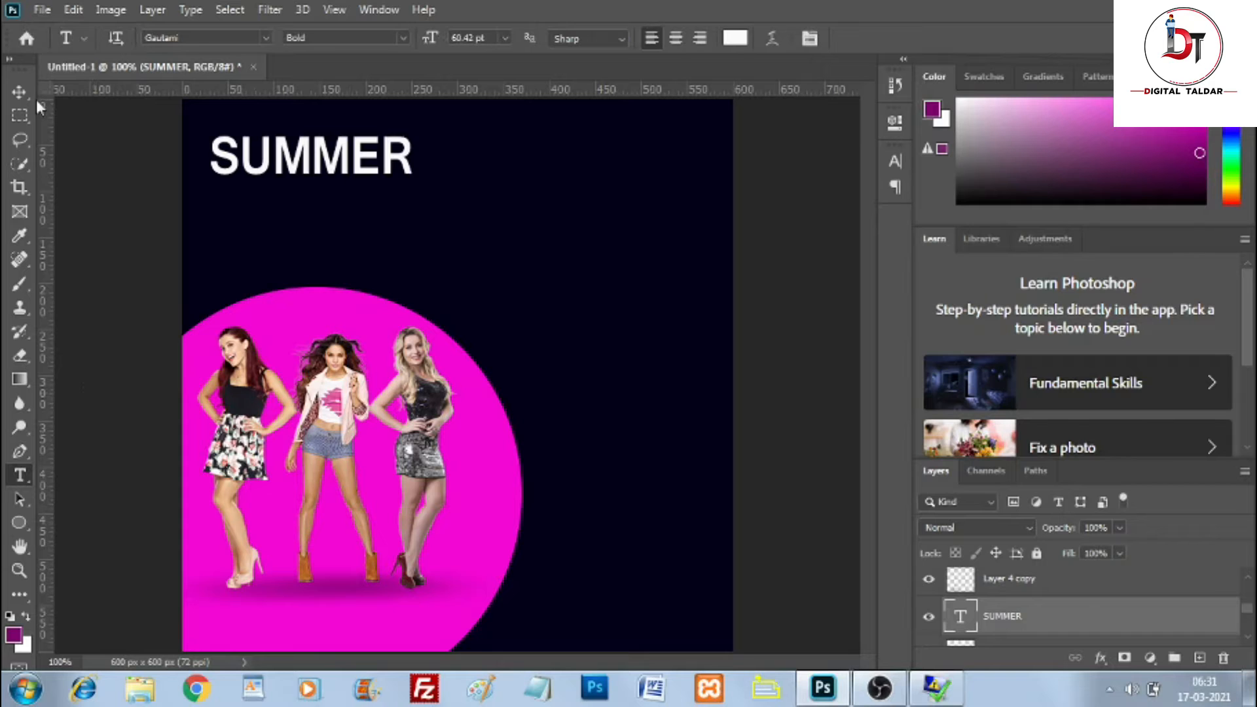
Step: Duplicate the "SUMMER" text directly below itself and change the copy to "NEW ARRIVAL"
click(19, 91)
drag(259, 175, 265, 224)
click(21, 476)
double_click(366, 208)
text(NEW ARRIVAL)
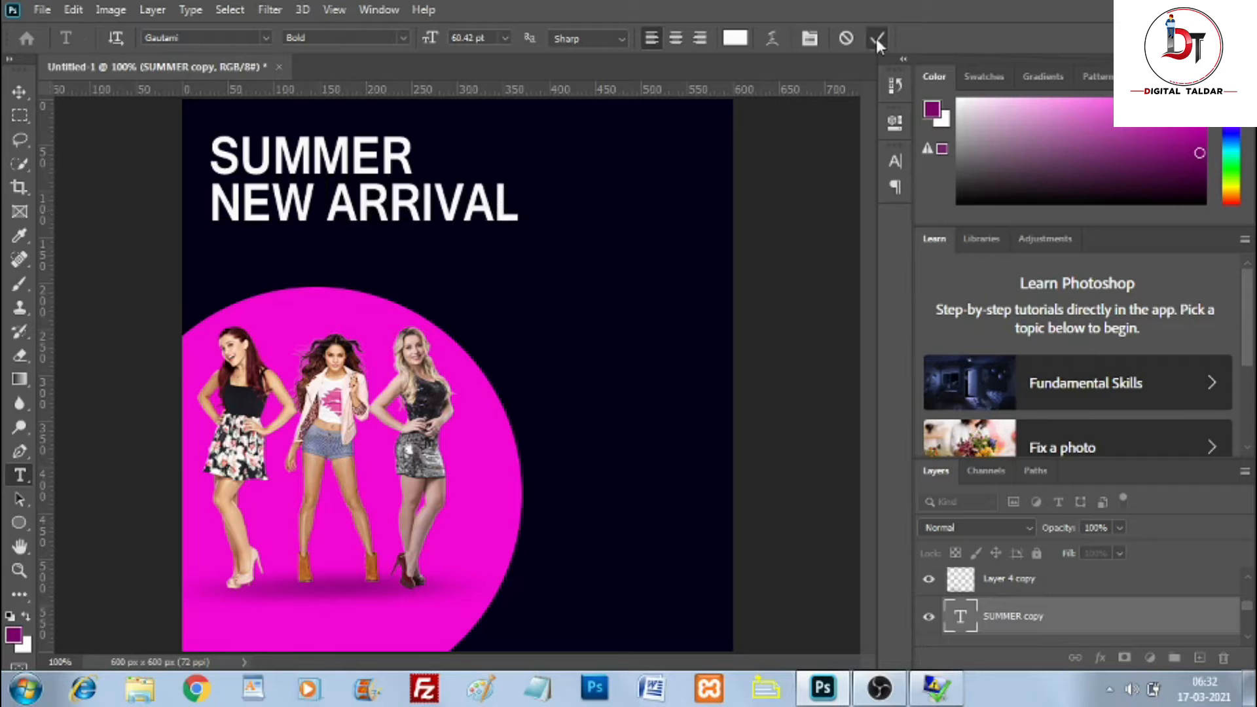
click(878, 38)
Step: Scale the "NEW ARRIVAL" text down to about 31 pt and center it beneath "SUMMER"
key(ctrl+t)
drag(519, 234, 403, 227)
drag(307, 229, 314, 227)
drag(407, 219, 375, 220)
drag(271, 217, 303, 214)
click(909, 38)
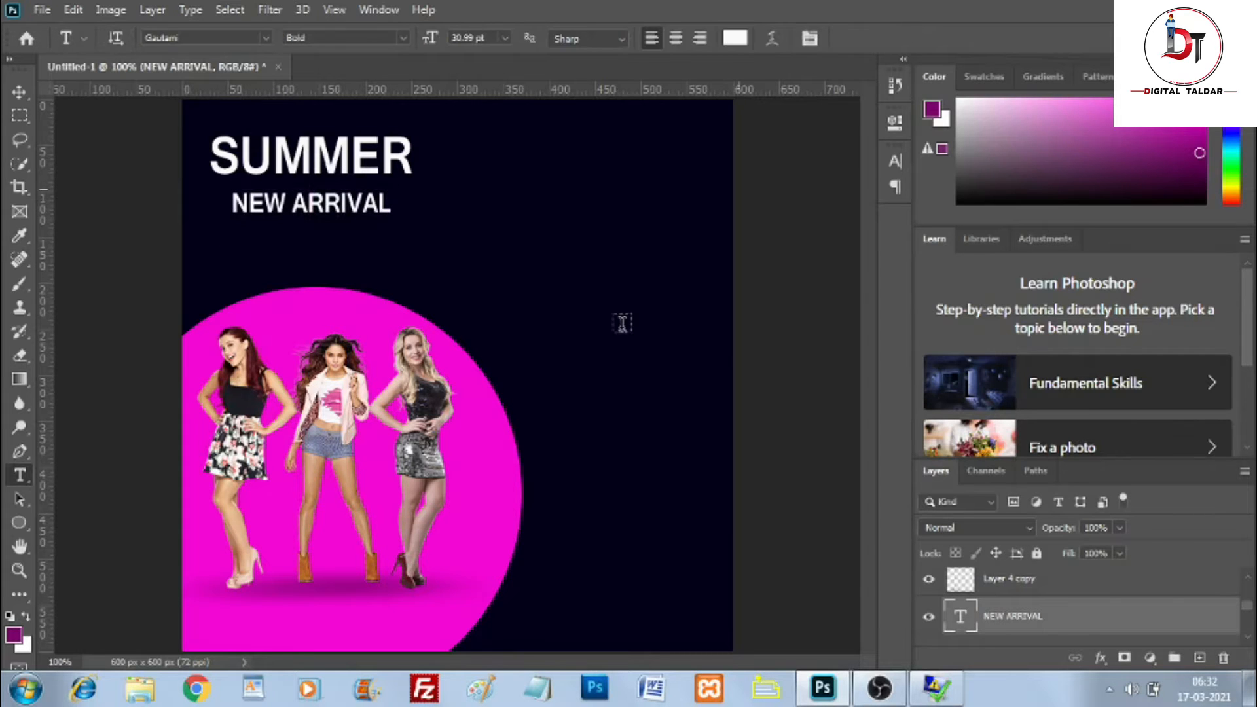
Step: Draw a rectangle about 370 × 611 px over the banner's right side and fill it with near-white fefdfe
right_click(19, 522)
click(65, 517)
drag(382, 105, 723, 655)
click(635, 231)
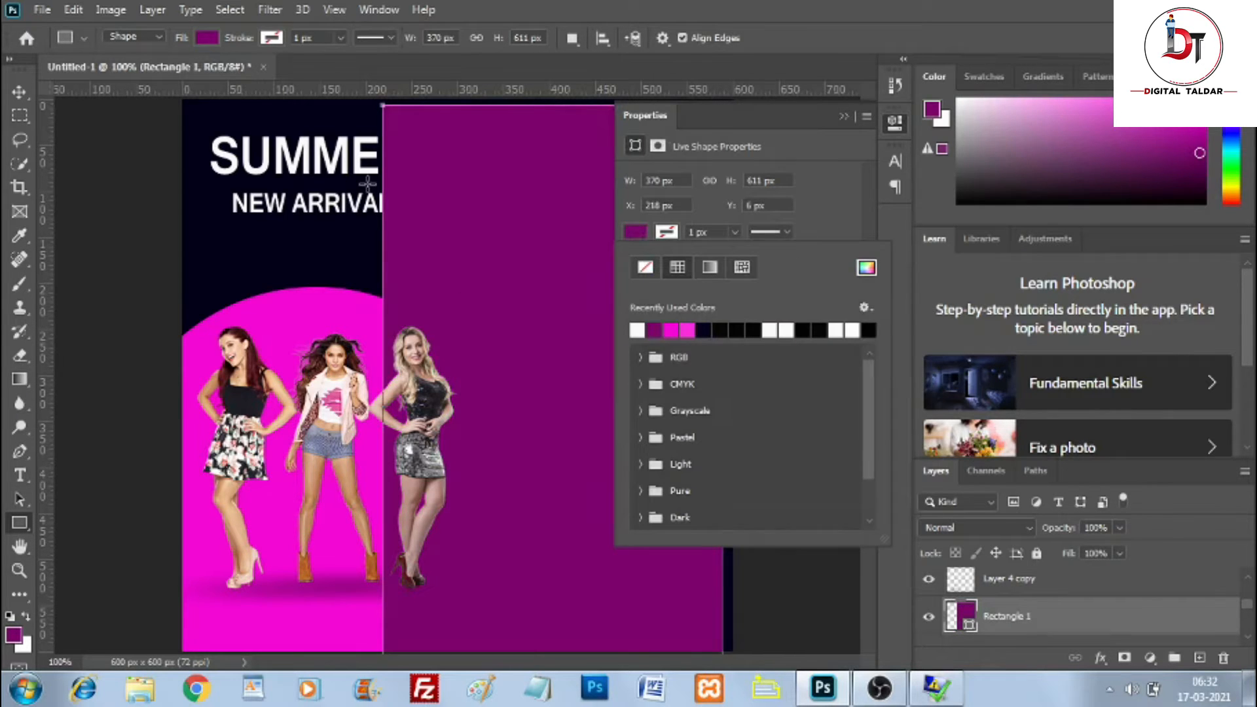
click(866, 267)
click(764, 179)
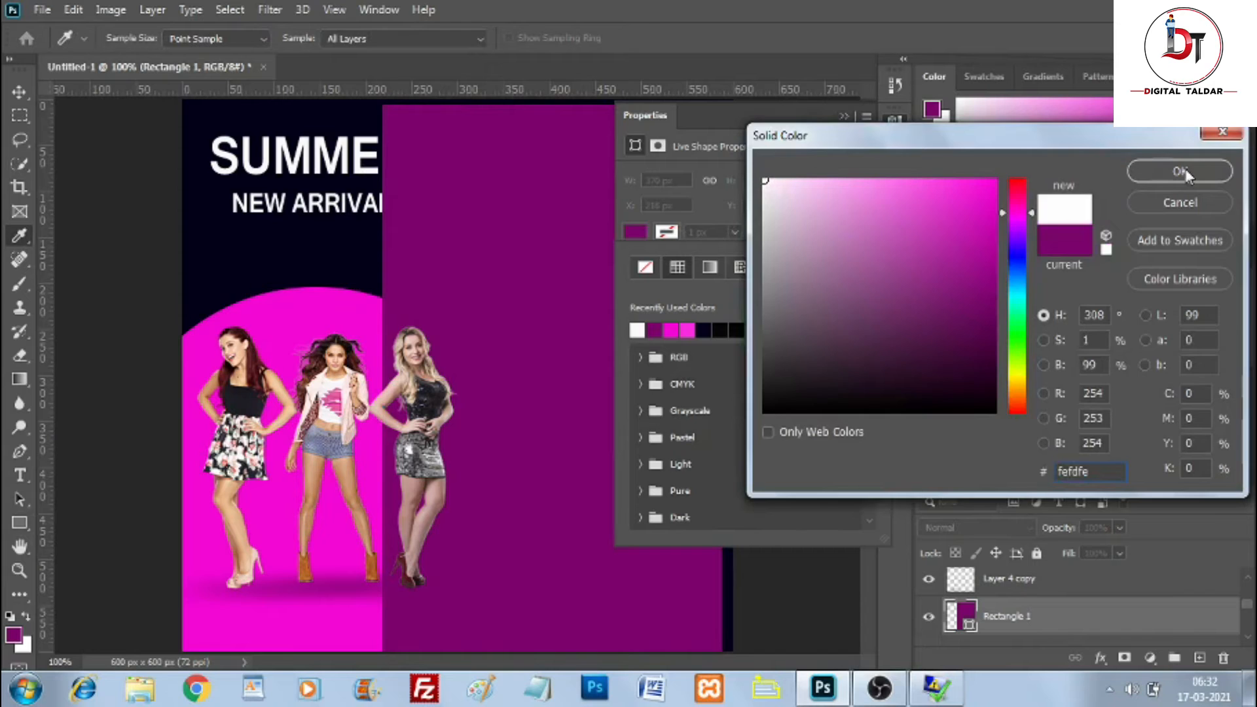
click(1180, 171)
Step: Rasterize the white rectangle and move its layer beneath the magenta circle's layer
right_click(1020, 618)
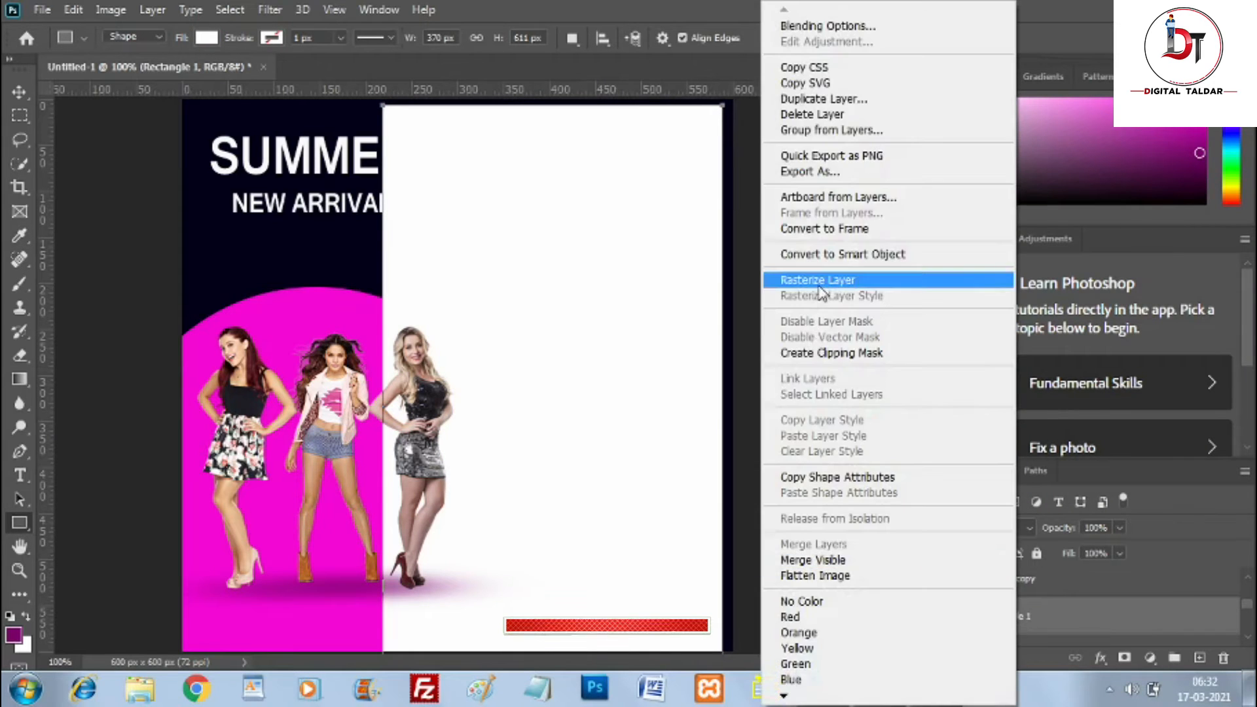
click(844, 281)
mouse_move(998, 617)
mouse_down()
mouse_move(999, 653)
mouse_move(1000, 559)
mouse_move(1004, 618)
mouse_up()
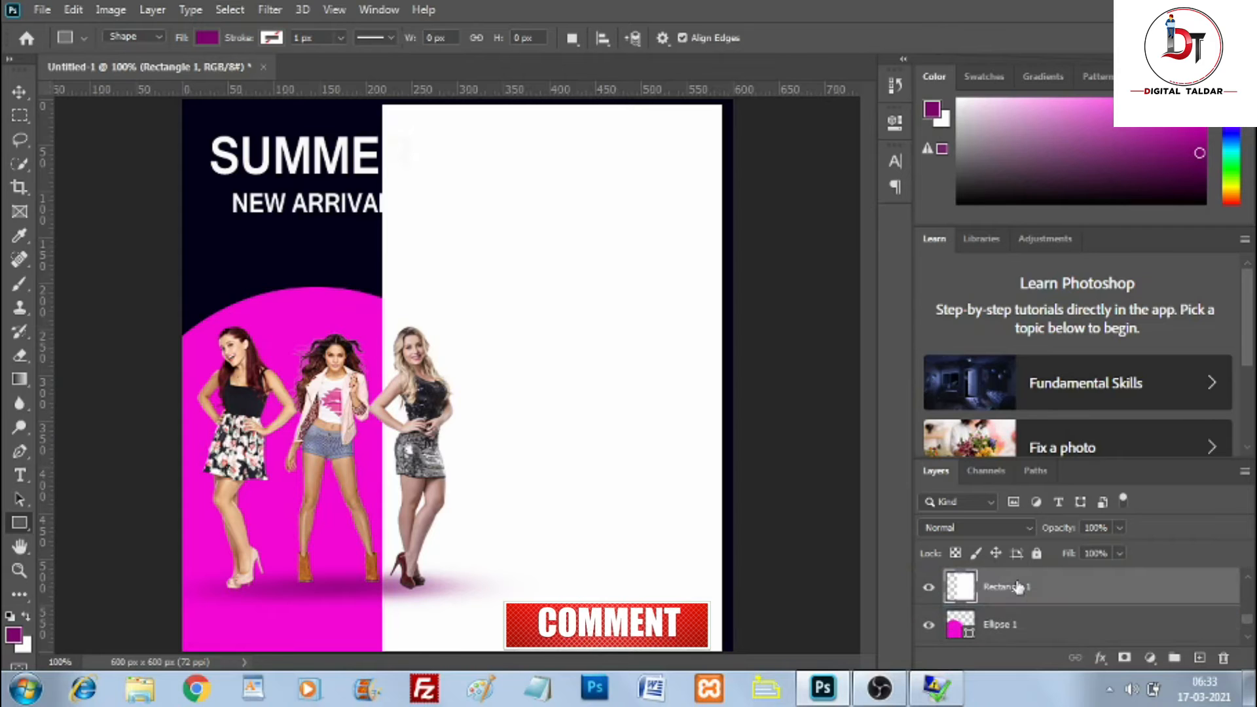
key(ctrl+bracketleft)
Step: Rotate the white rectangle about -42° and place it in the banner's lower-right area with one corner pointing up
key(ctrl+t)
drag(752, 117, 668, 477)
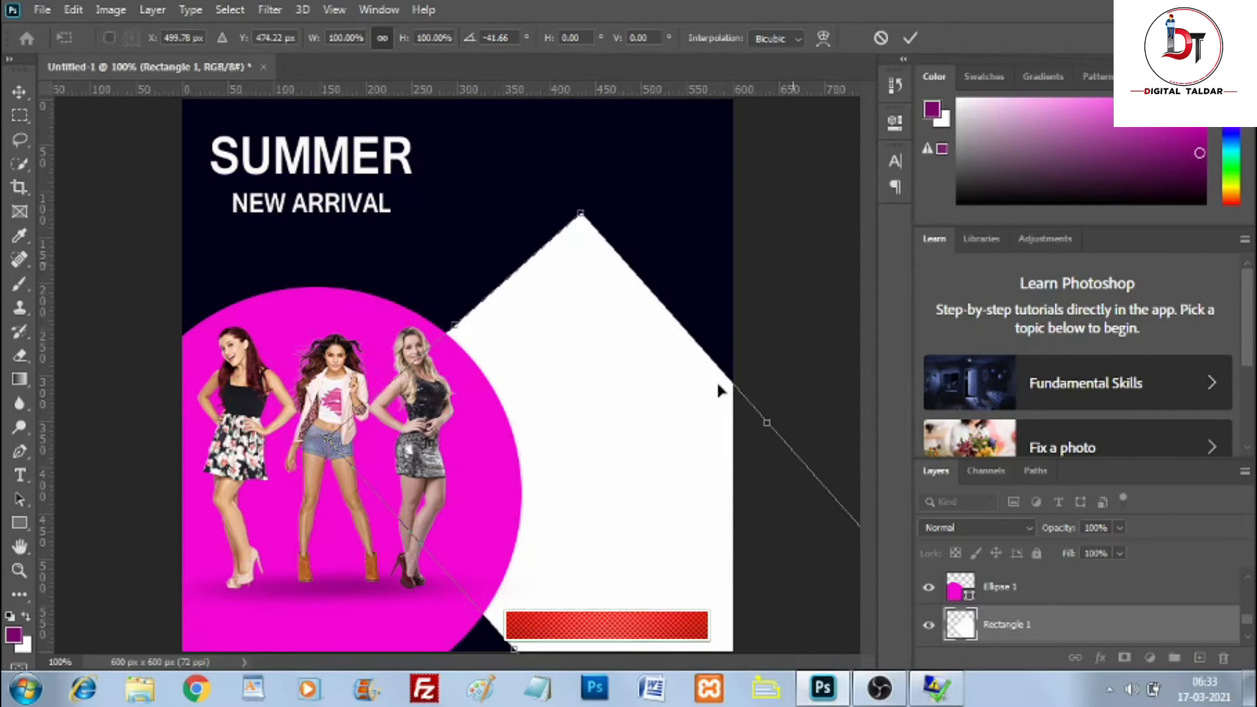
key(Return)
Step: Add a layer mask to the white rectangle and fade its upper-left edge into the background with a black-to-white gradient
click(1124, 657)
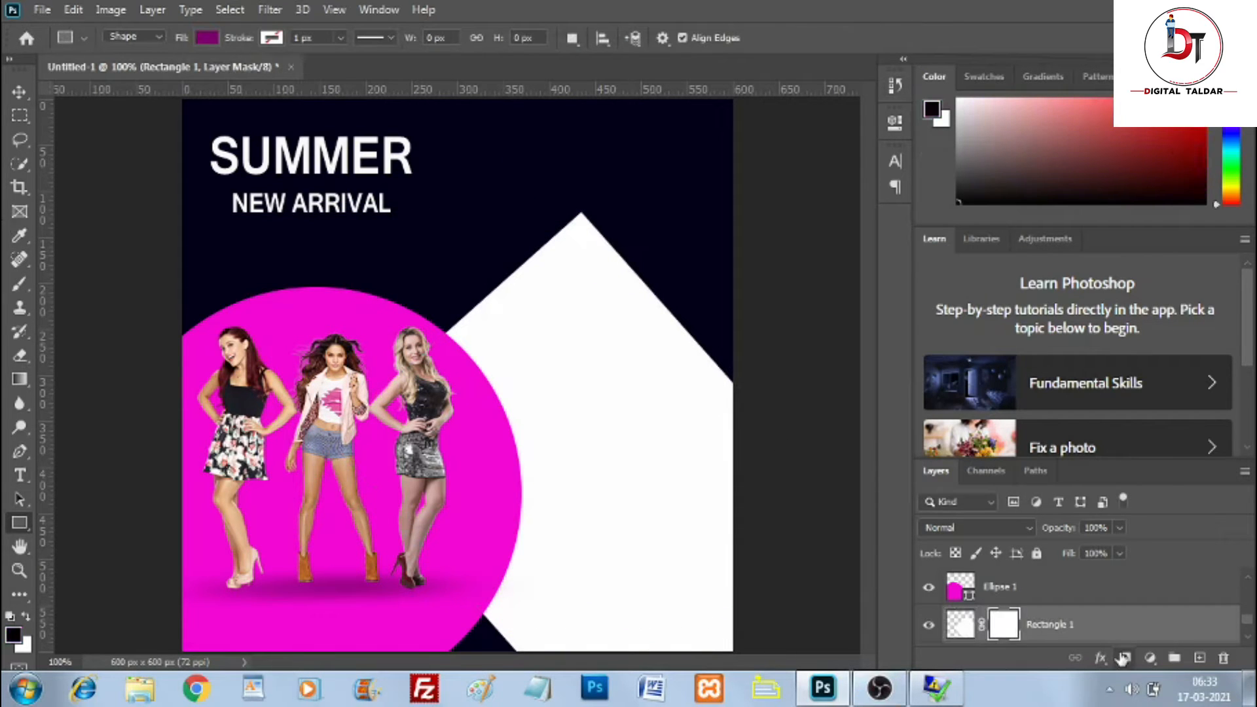
click(29, 380)
mouse_move(468, 258)
mouse_down()
mouse_move(563, 369)
mouse_move(527, 391)
mouse_up()
drag(450, 313, 567, 423)
drag(554, 218, 636, 306)
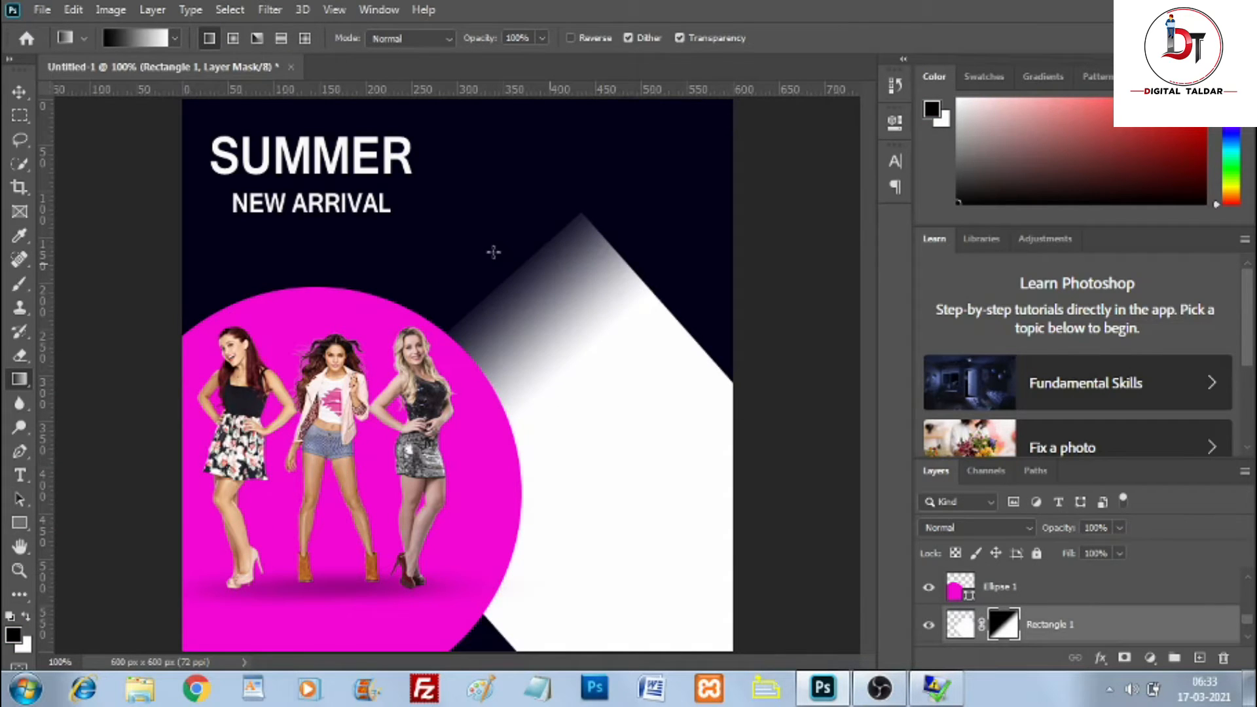
drag(471, 269, 600, 423)
Step: Duplicate the "SUMMER" text to the right of the original and change the copy to "SALE"
click(22, 93)
drag(328, 177, 574, 222)
click(20, 476)
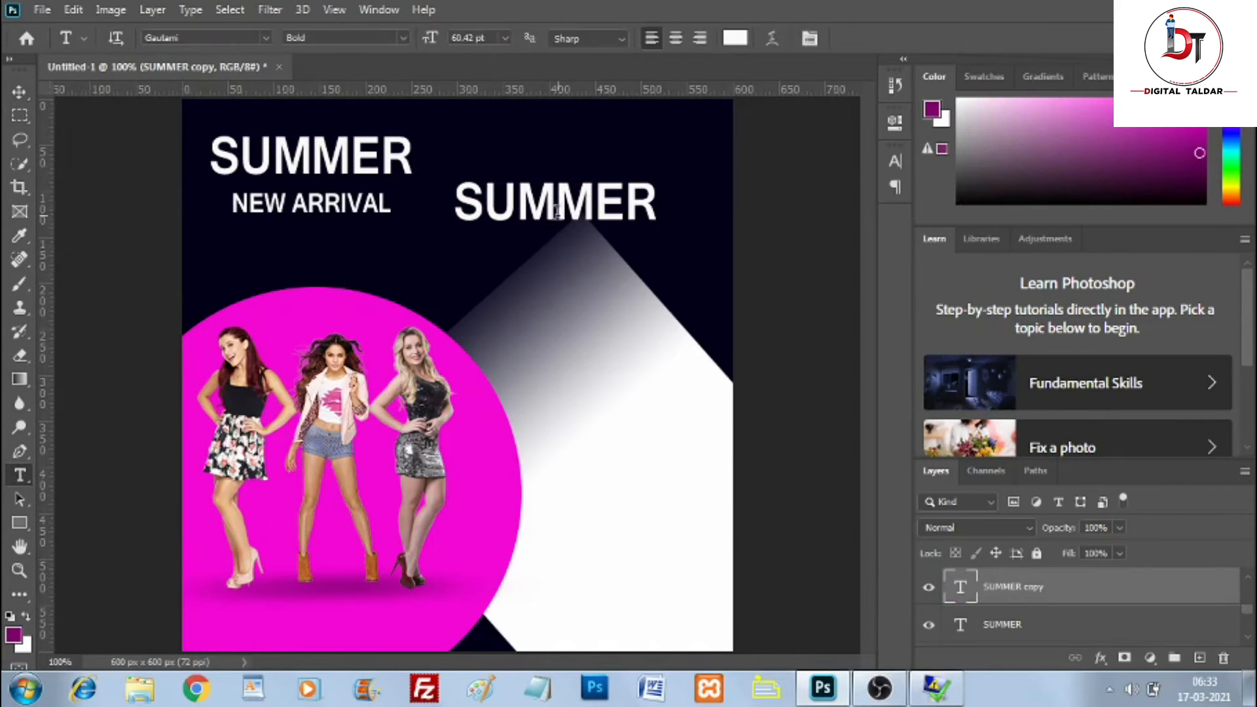
double_click(557, 211)
text(SEAL)
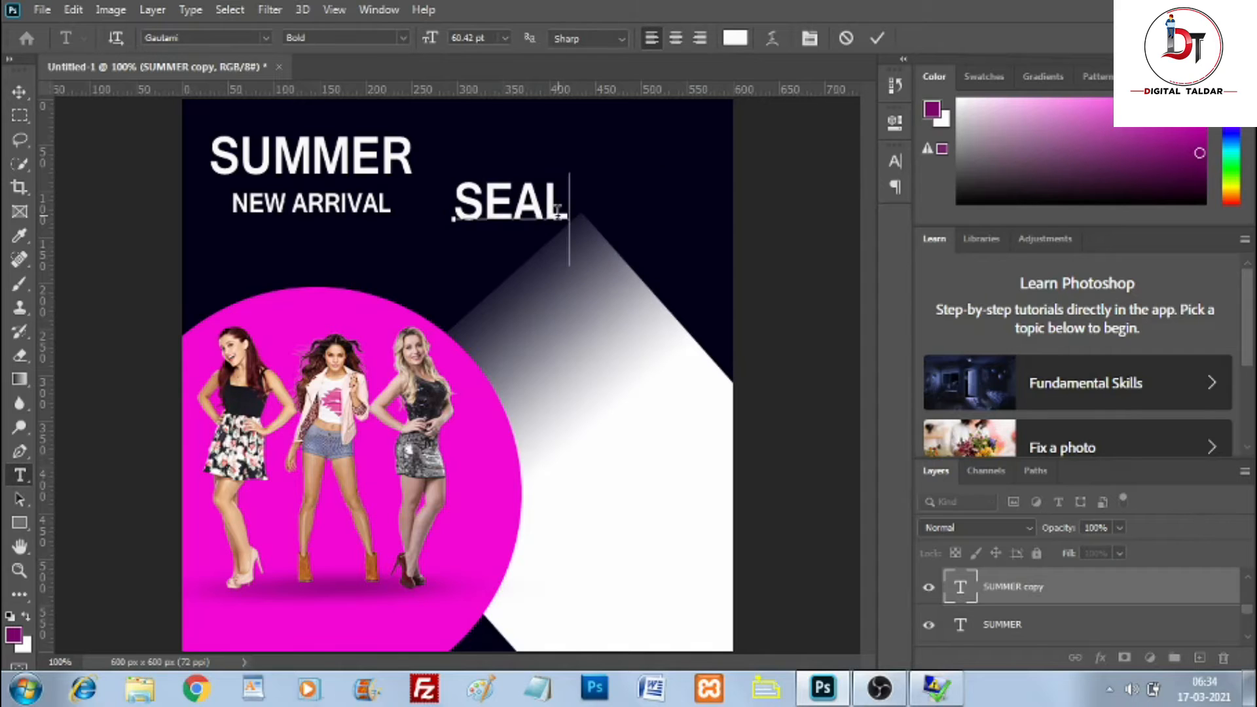
text(ALE)
key(ctrl+Return)
Step: Move the "SALE" text onto the upper part of the faded white shape
key(ctrl+t)
drag(516, 210, 593, 324)
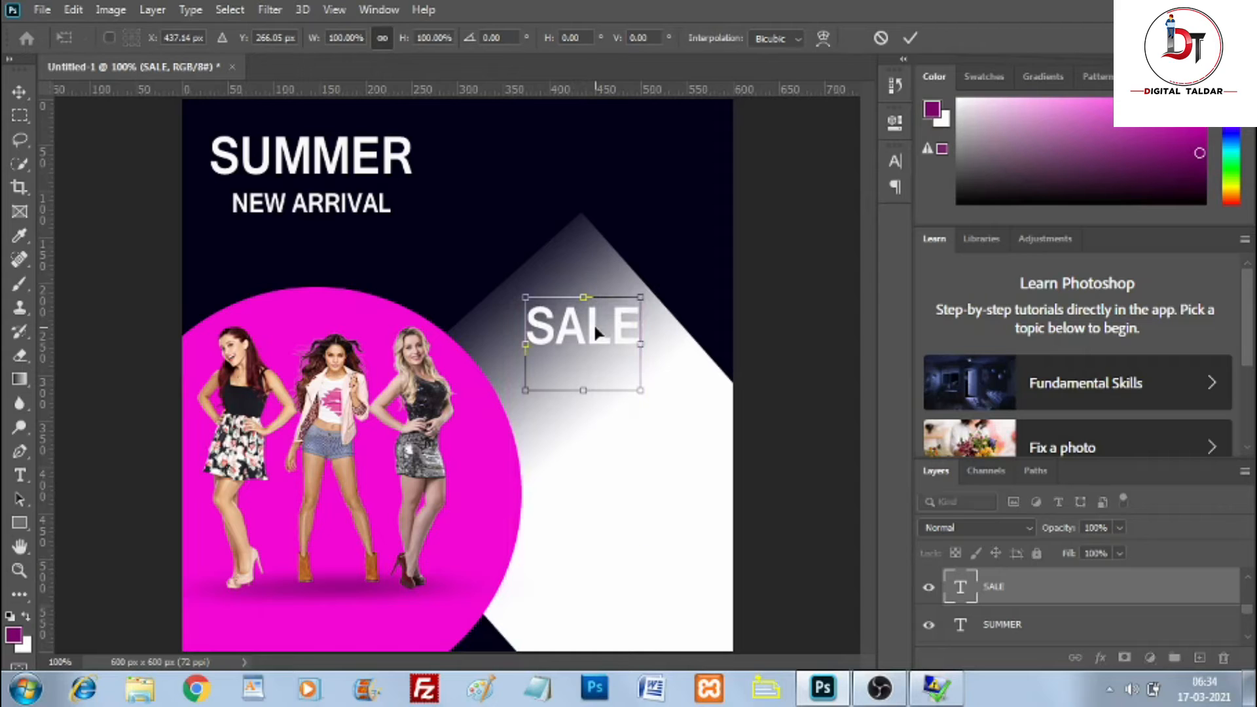
click(910, 37)
Step: Recolor the "SALE" text with the magenta sampled from the circle
click(896, 161)
click(849, 268)
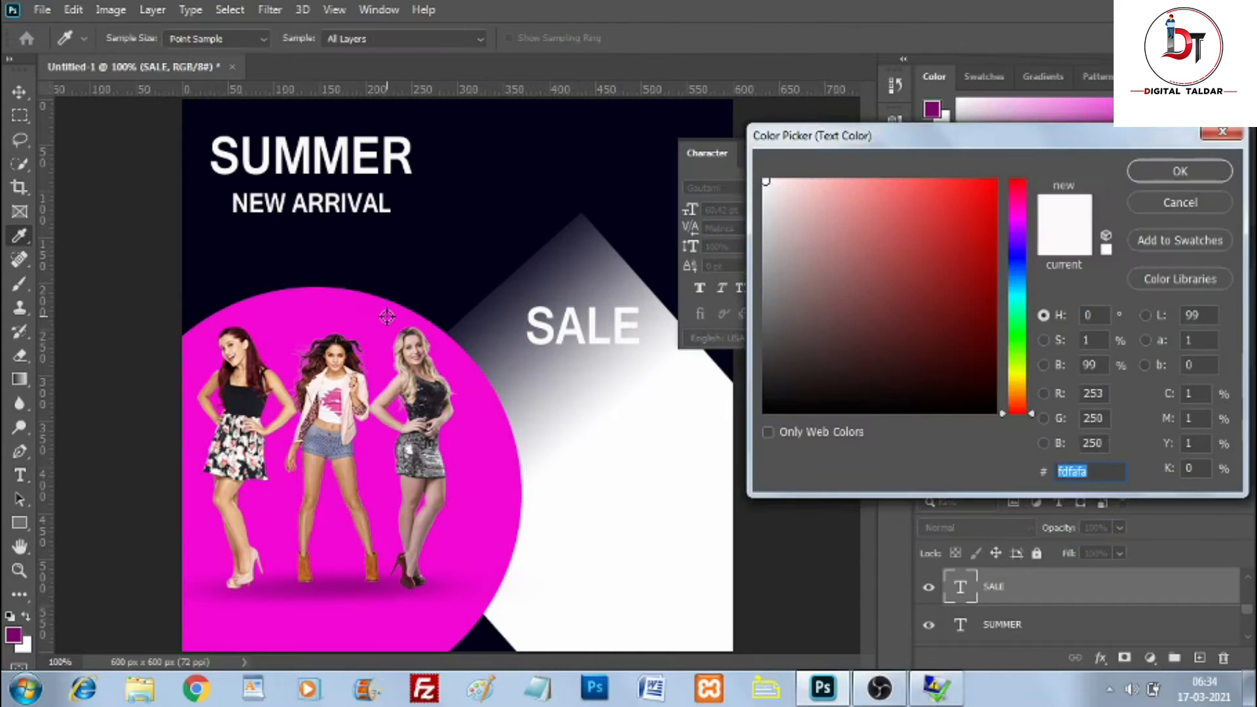
click(383, 322)
click(1158, 172)
click(845, 155)
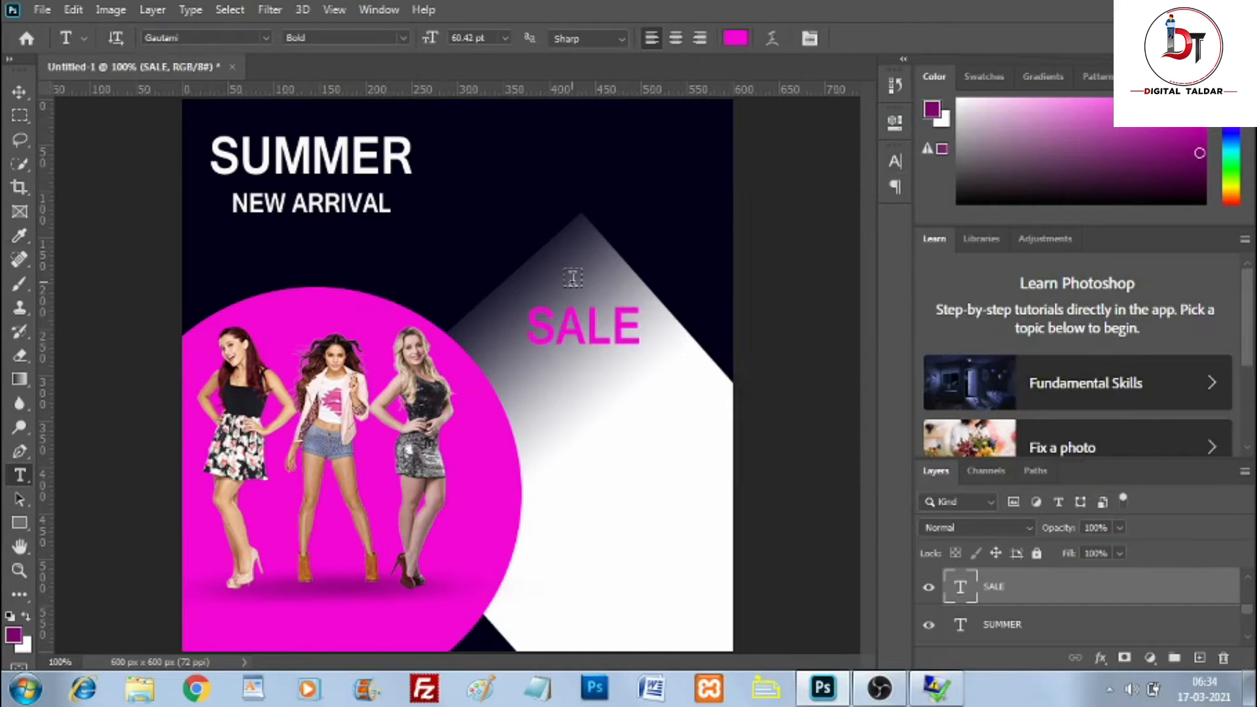
Step: Duplicate the "NEW ARRIVAL" text below "SALE" and change the copy to "UP TP 30% OFF"
click(15, 92)
drag(391, 223, 662, 369)
click(19, 476)
click(597, 373)
key(ctrl+a)
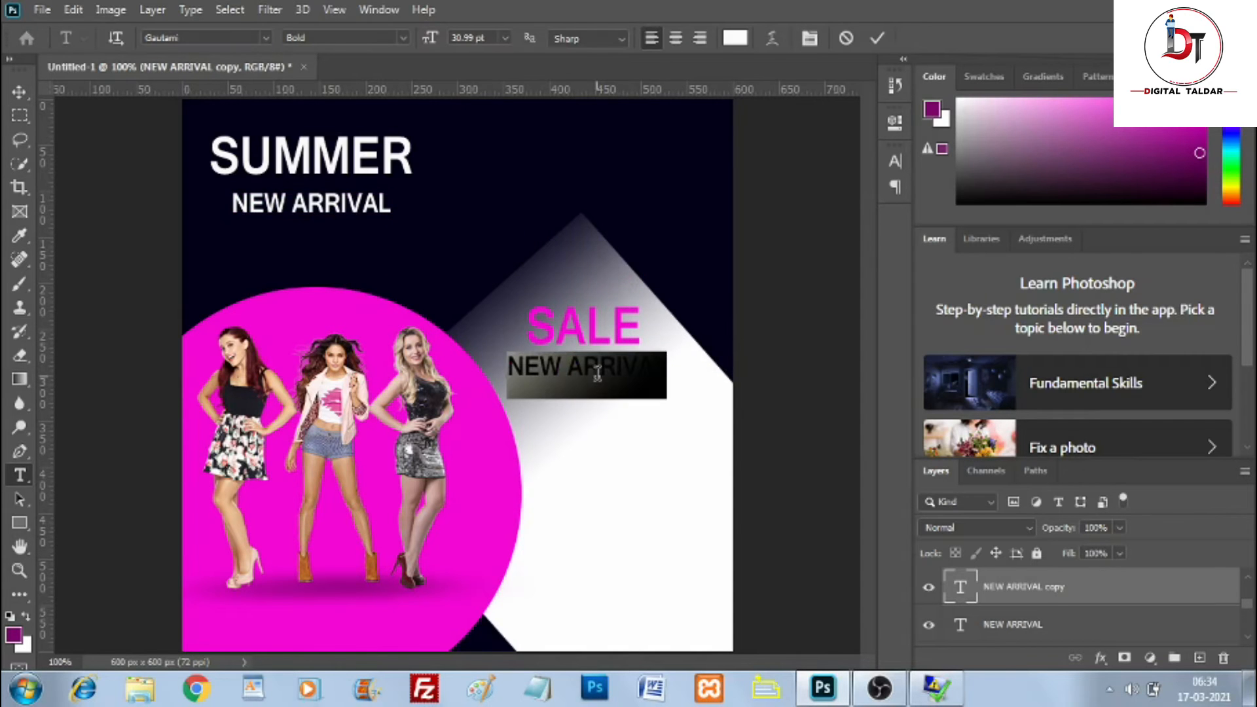
text(U)
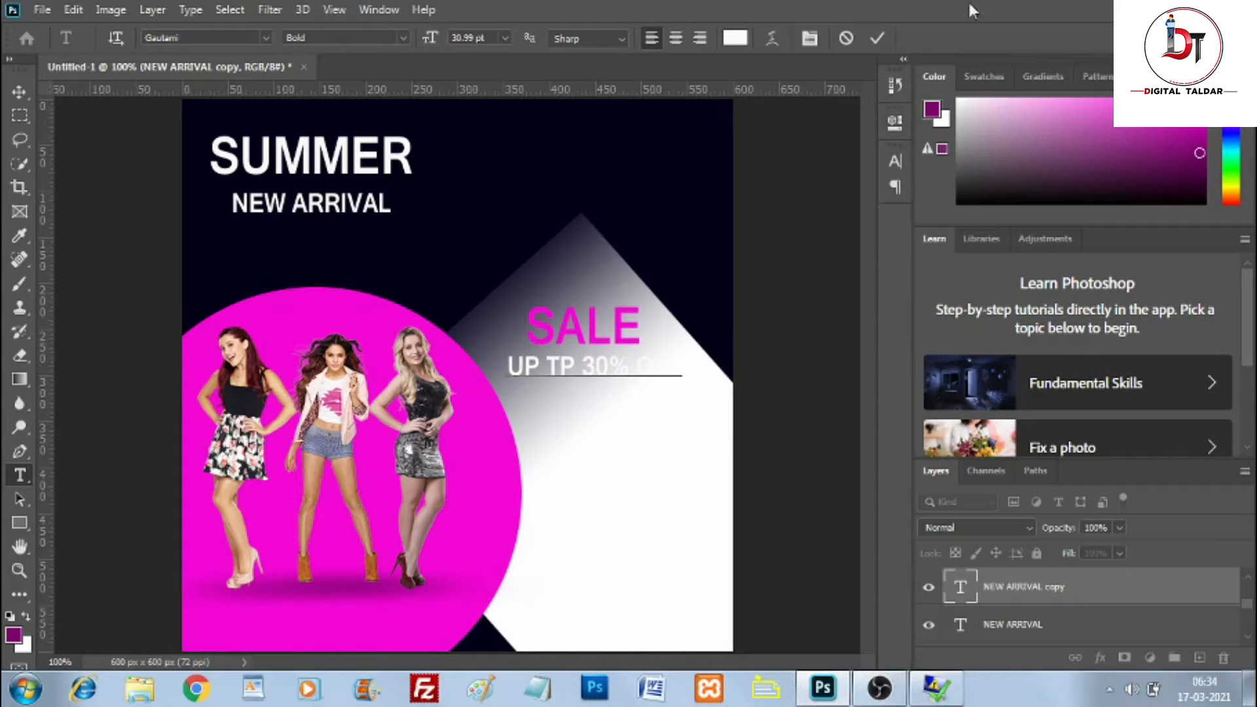
click(877, 37)
Step: Recolor the "UP TP 30% OFF" text with the magenta sampled from the circle
click(895, 164)
click(851, 270)
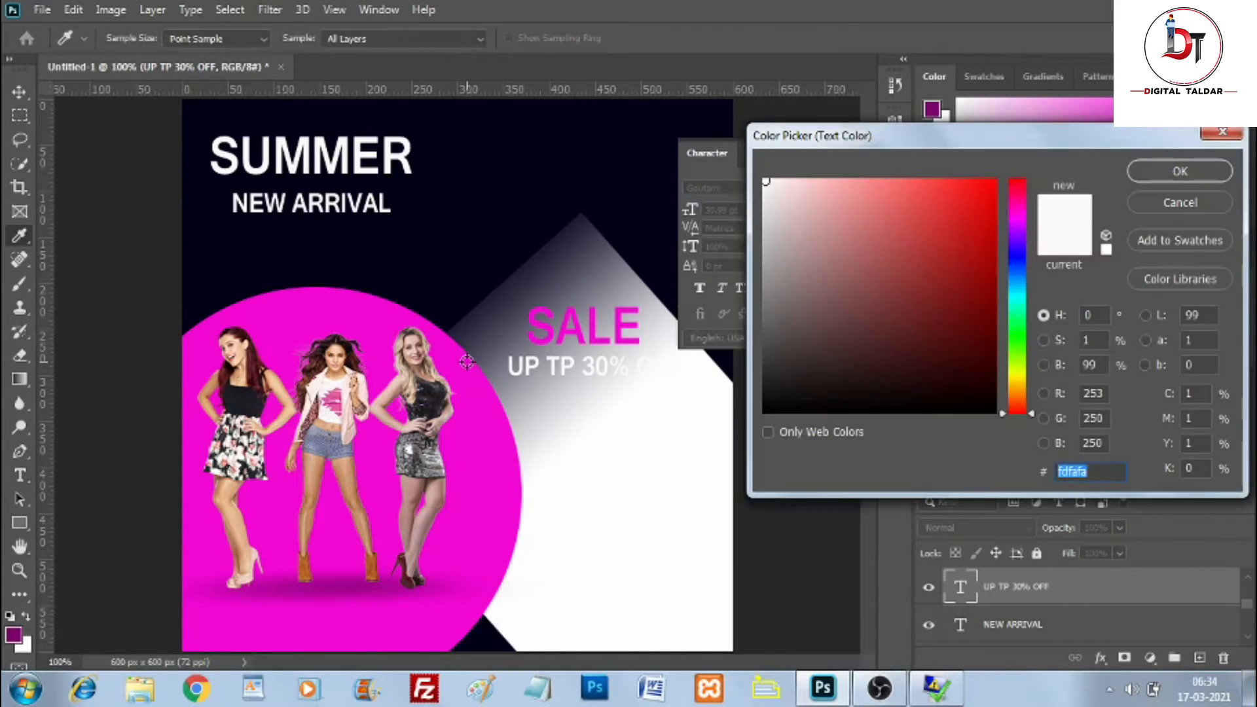
click(466, 361)
click(1180, 171)
click(895, 162)
Step: Scale the "UP TP 30% OFF" text to about 56% and center it beneath "SALE"
key(ctrl+t)
drag(683, 376, 608, 377)
drag(561, 372, 589, 370)
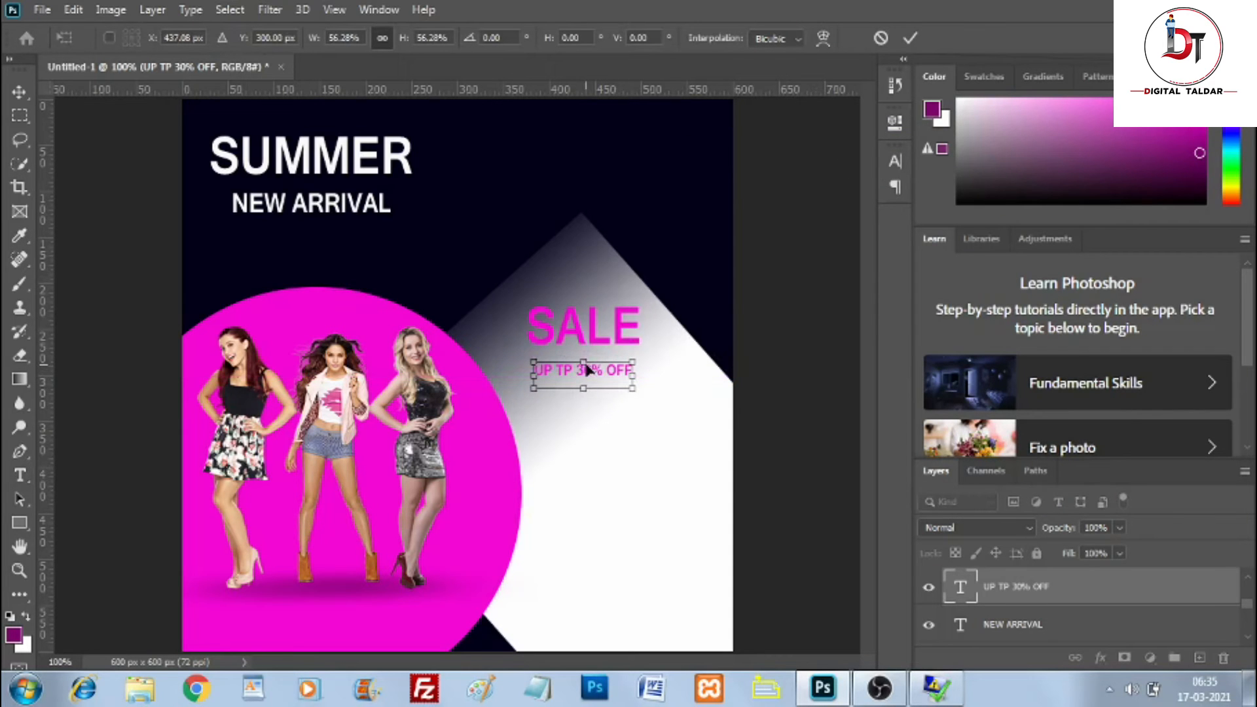
click(910, 41)
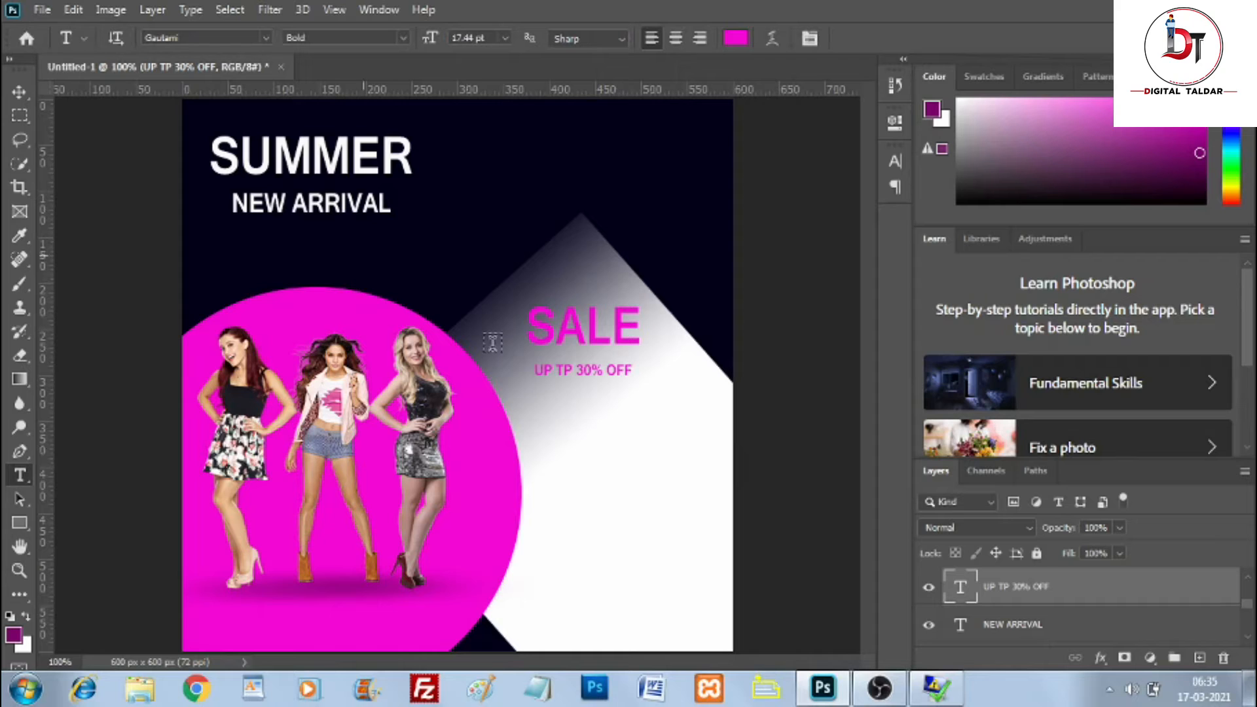
click(20, 522)
drag(527, 370, 676, 372)
click(630, 233)
click(632, 331)
click(843, 118)
right_click(1012, 587)
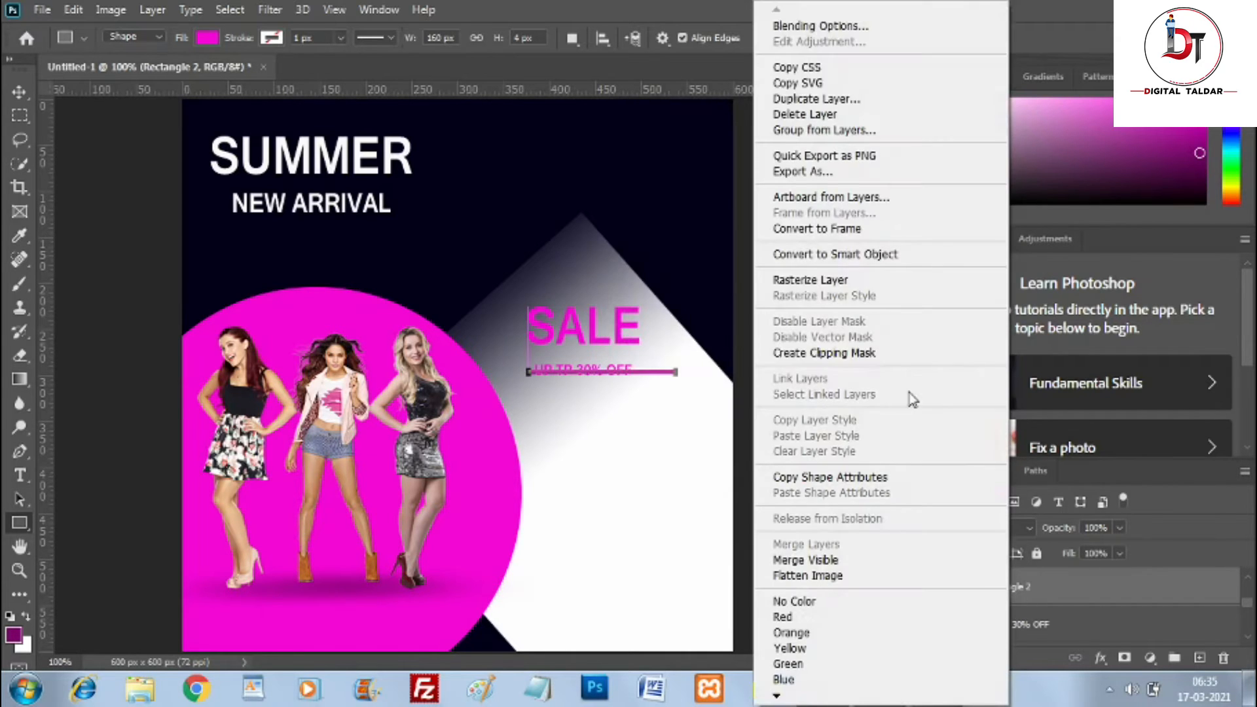
click(848, 288)
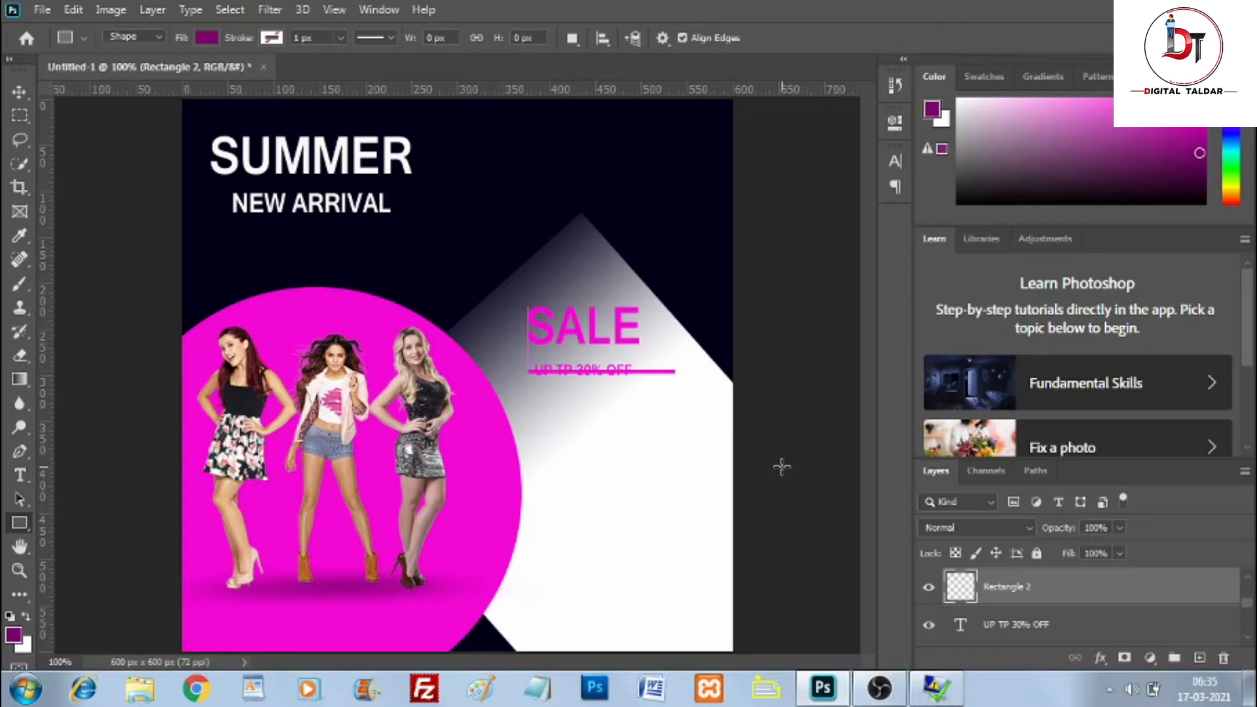
key(ctrl+t)
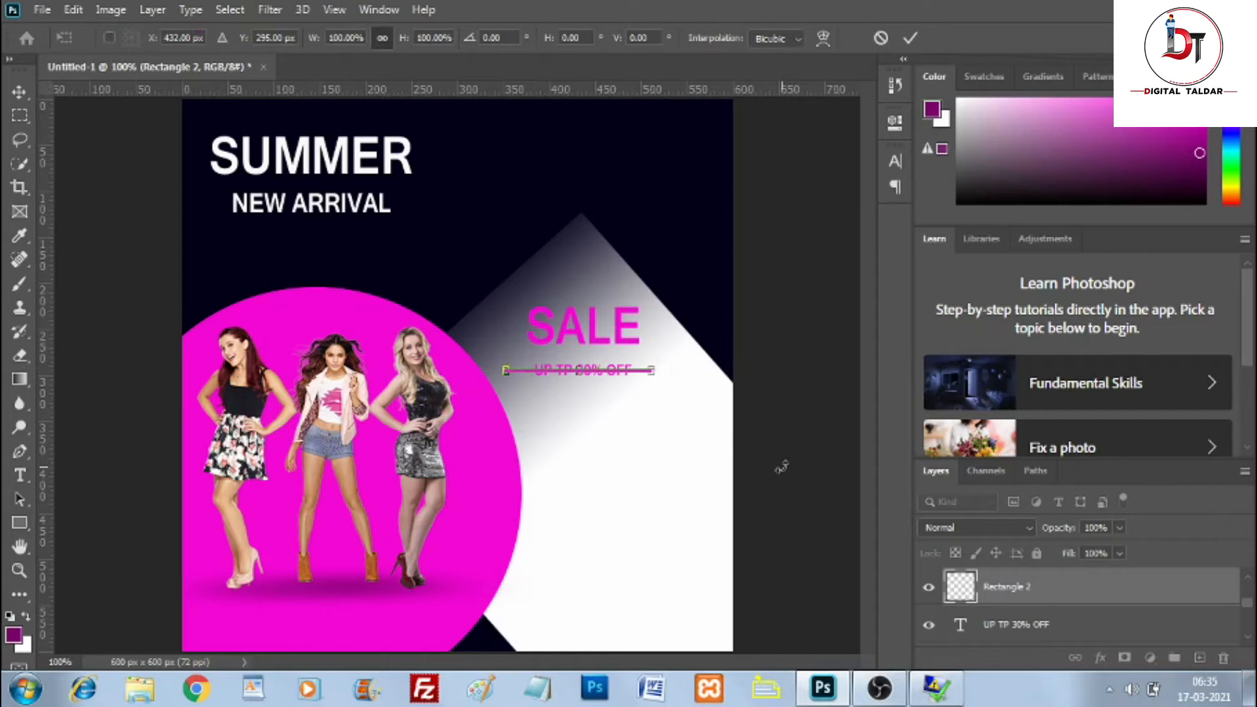
click(911, 38)
key(ctrl+t)
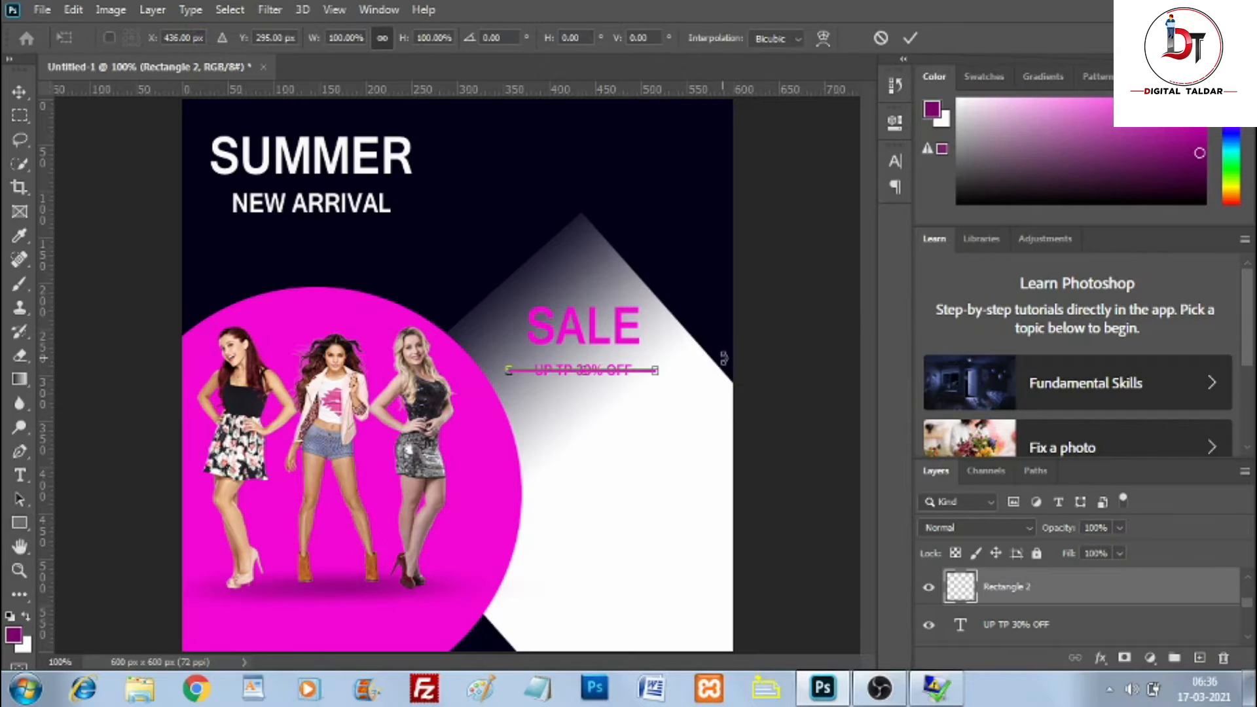
drag(581, 370, 582, 371)
click(911, 37)
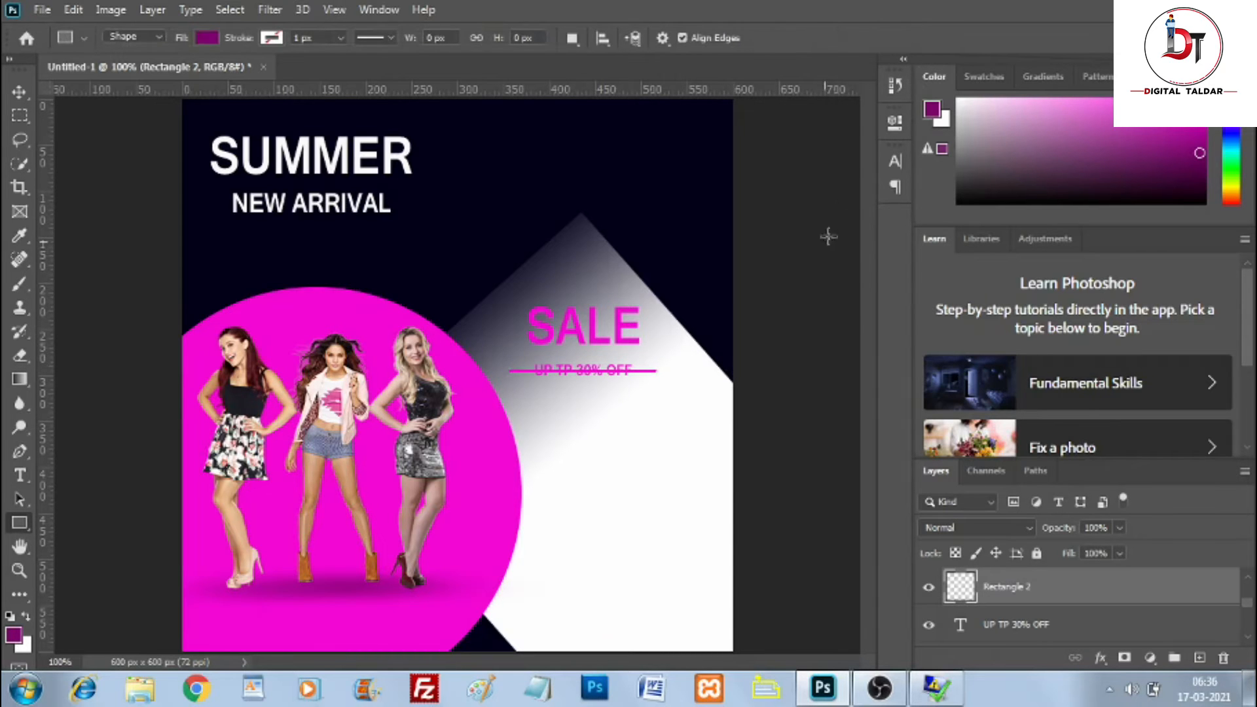
key(ctrl+t)
drag(655, 372, 690, 351)
click(910, 38)
key(Delete)
Step: Draw a thin magenta line about 193 × 2 px across the "UP TP 30% OFF" text and rasterize it
drag(507, 372, 686, 377)
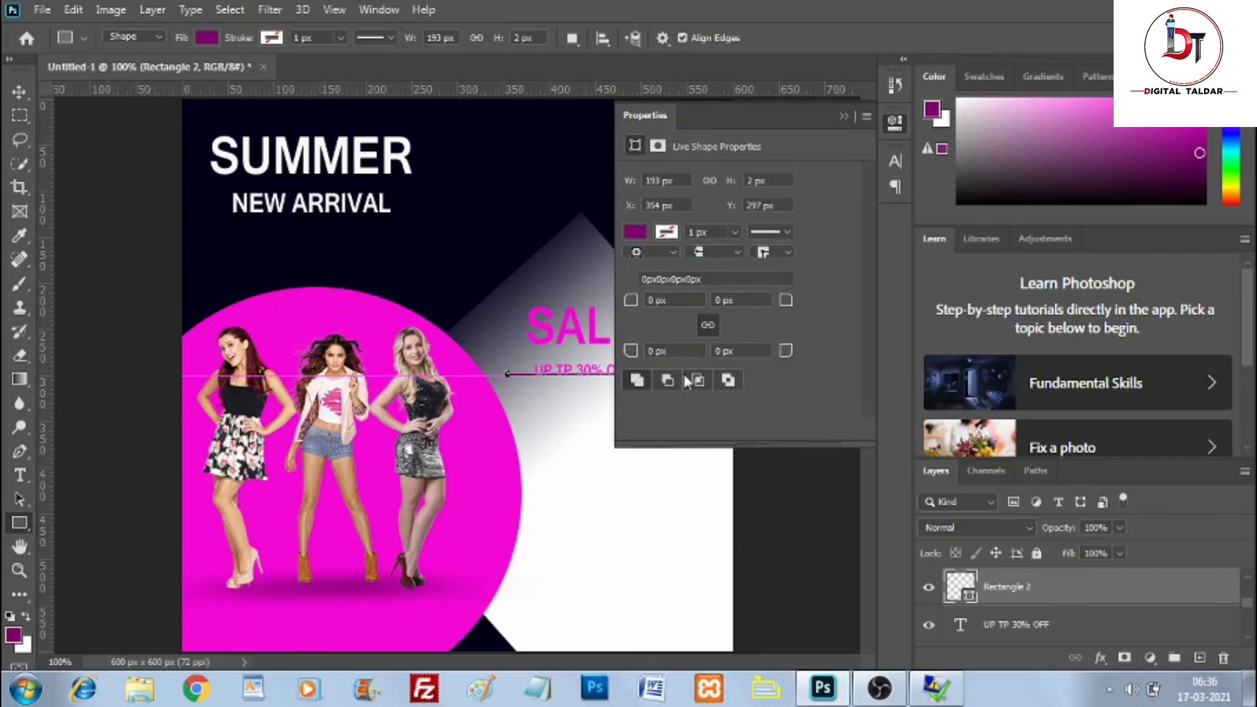
click(635, 232)
click(640, 328)
click(844, 117)
right_click(1047, 588)
click(854, 280)
Step: Center the thin line on "UP TP 30% OFF" and erase its middle portion so it only flanks the text
key(ctrl+t)
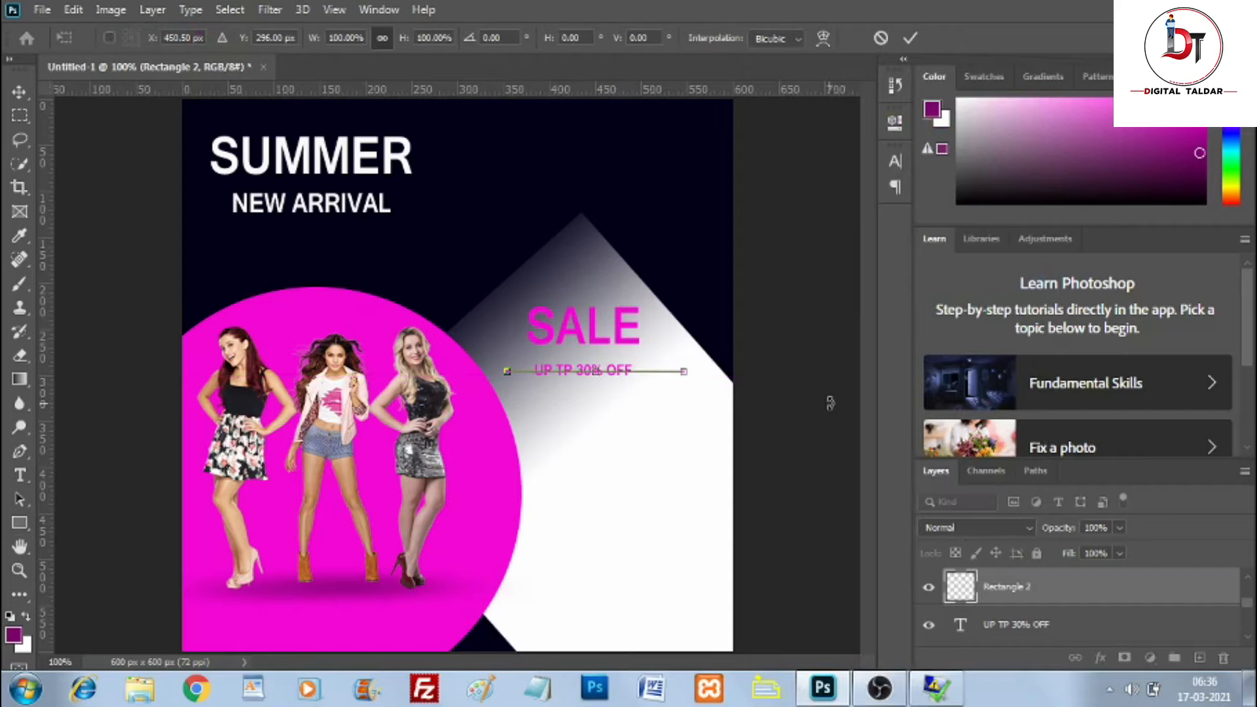
click(910, 38)
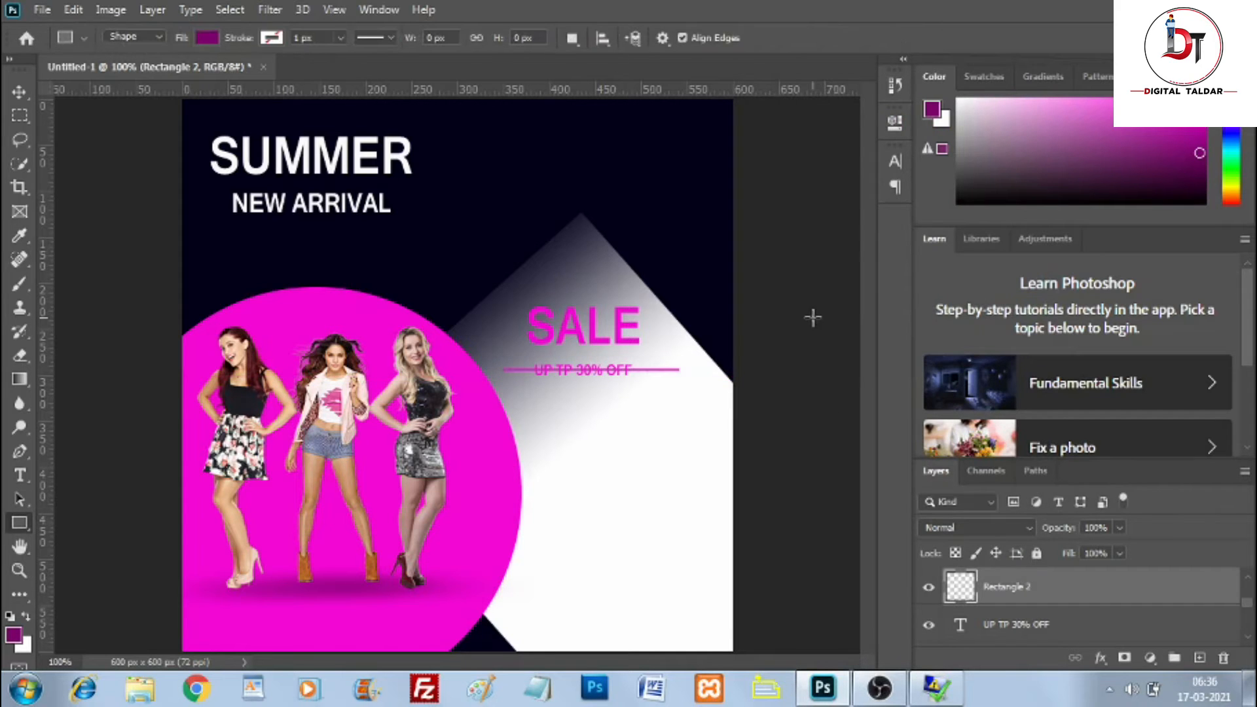
key(ctrl+t)
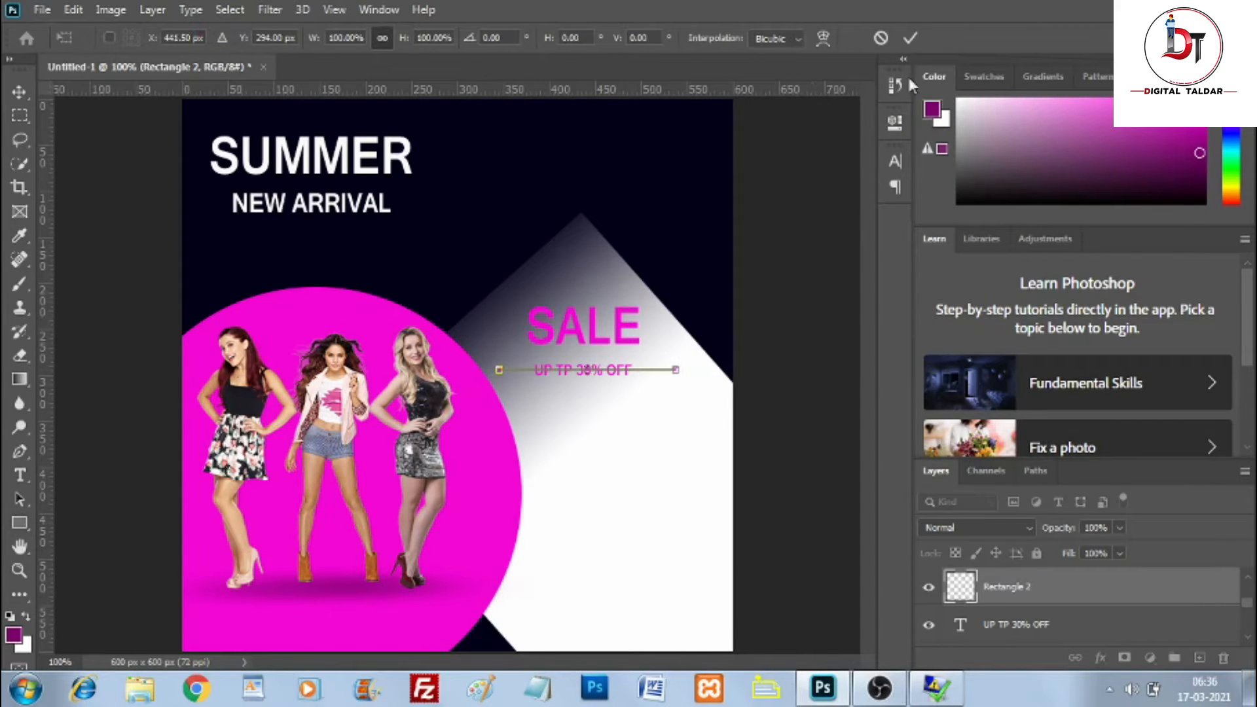
key(Return)
click(20, 355)
mouse_move(536, 370)
mouse_down()
mouse_move(621, 371)
mouse_move(548, 370)
mouse_up()
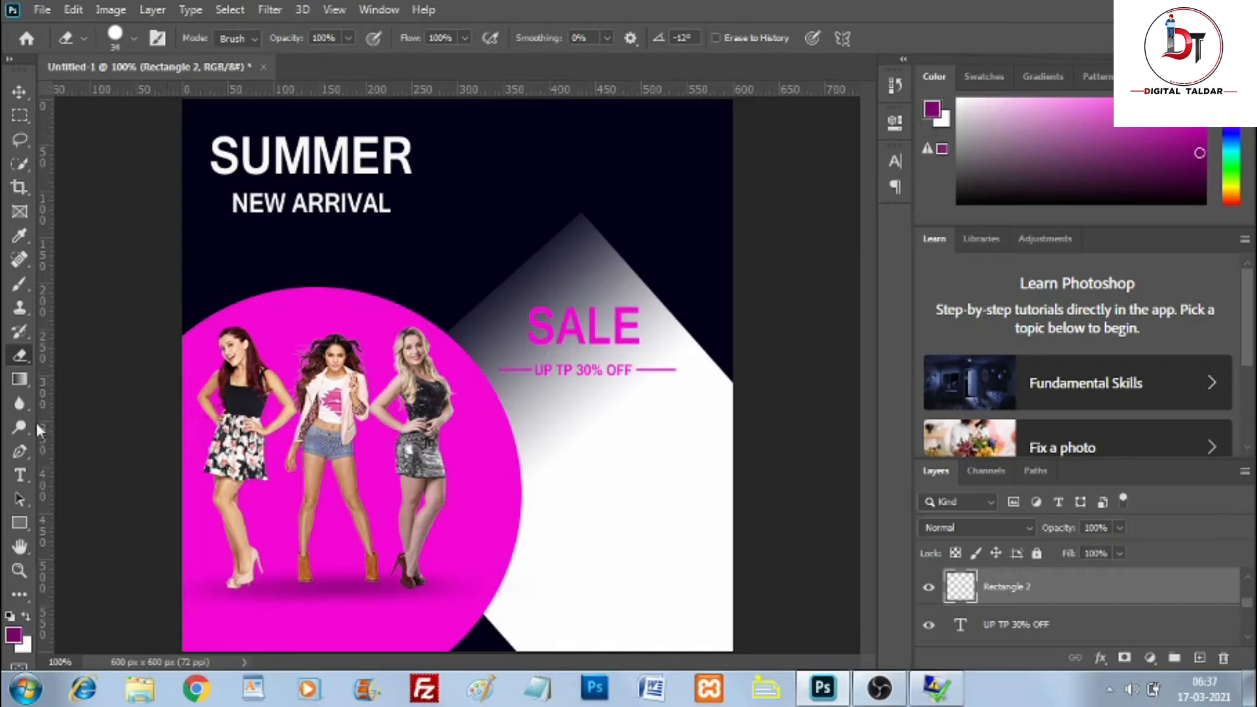
Step: Duplicate the "UP TP 30% OFF" text just below itself and change the copy to "Special discount on"
click(20, 92)
drag(543, 380, 546, 403)
click(20, 475)
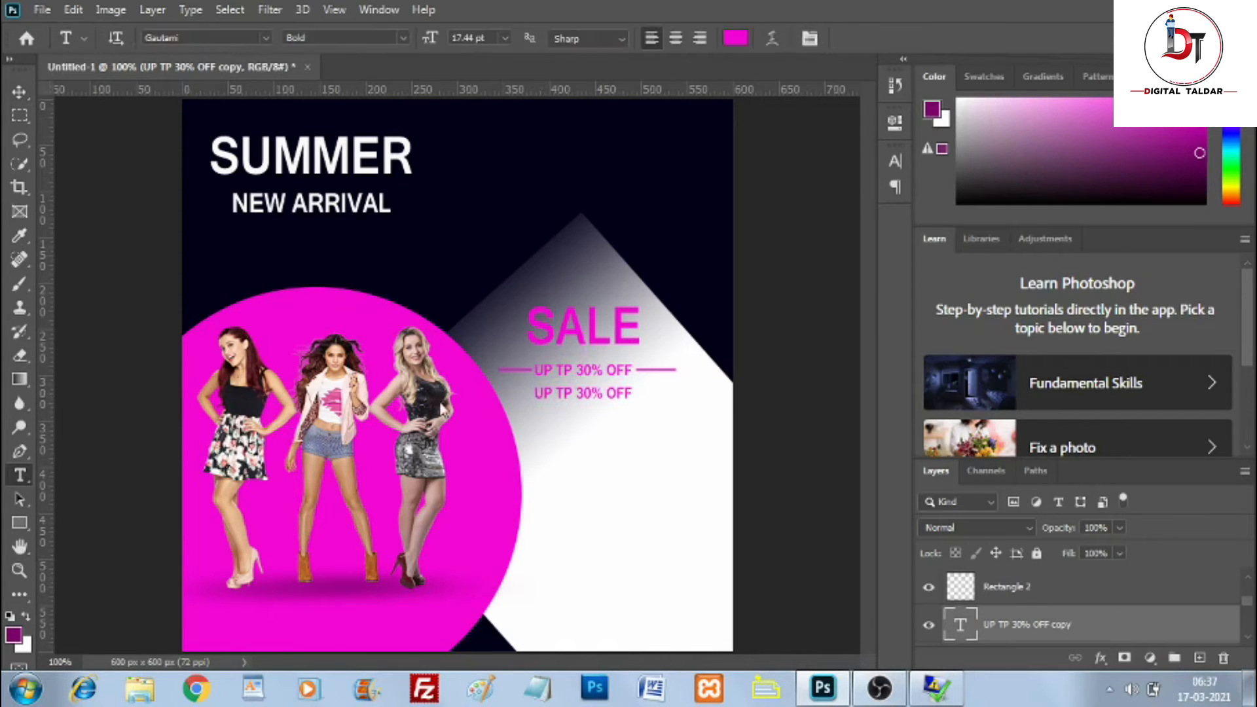
triple_click(569, 396)
text(Sp)
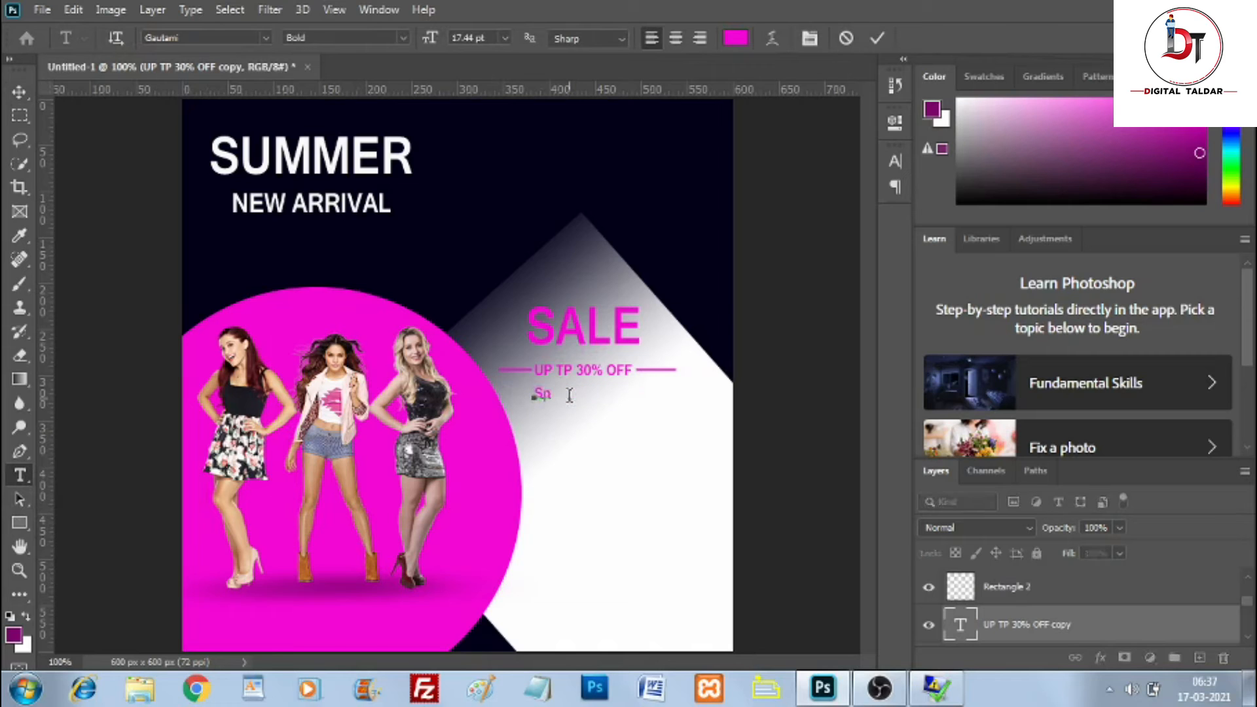
text(ecial discount on)
click(877, 38)
Step: Center the "Special discount on" text beneath "UP TP 30% OFF" with a slightly larger gap
key(ctrl+t)
drag(599, 400, 593, 400)
key(Down)
key(Down)
key(Down)
key(Down)
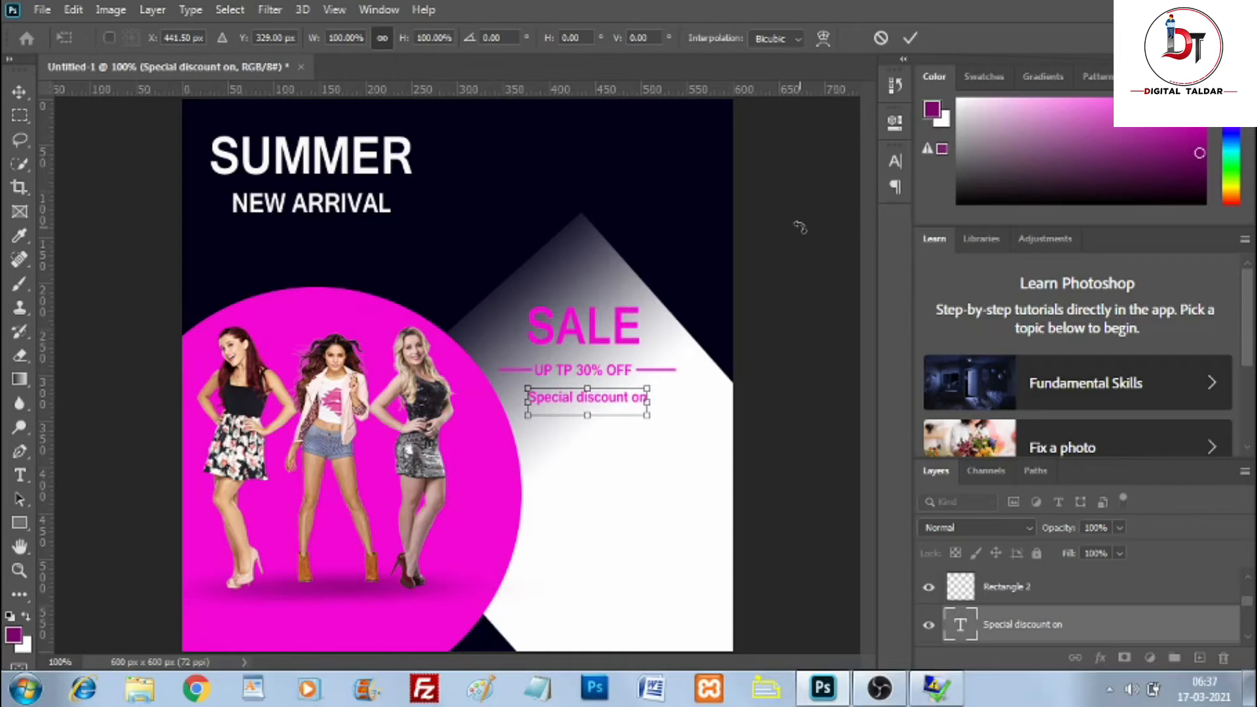
click(908, 38)
Step: Draw a rectangle about 172 × 96 px starting at the "Special discount on" line, with no fill and a magenta outline
click(20, 523)
drag(510, 399, 668, 486)
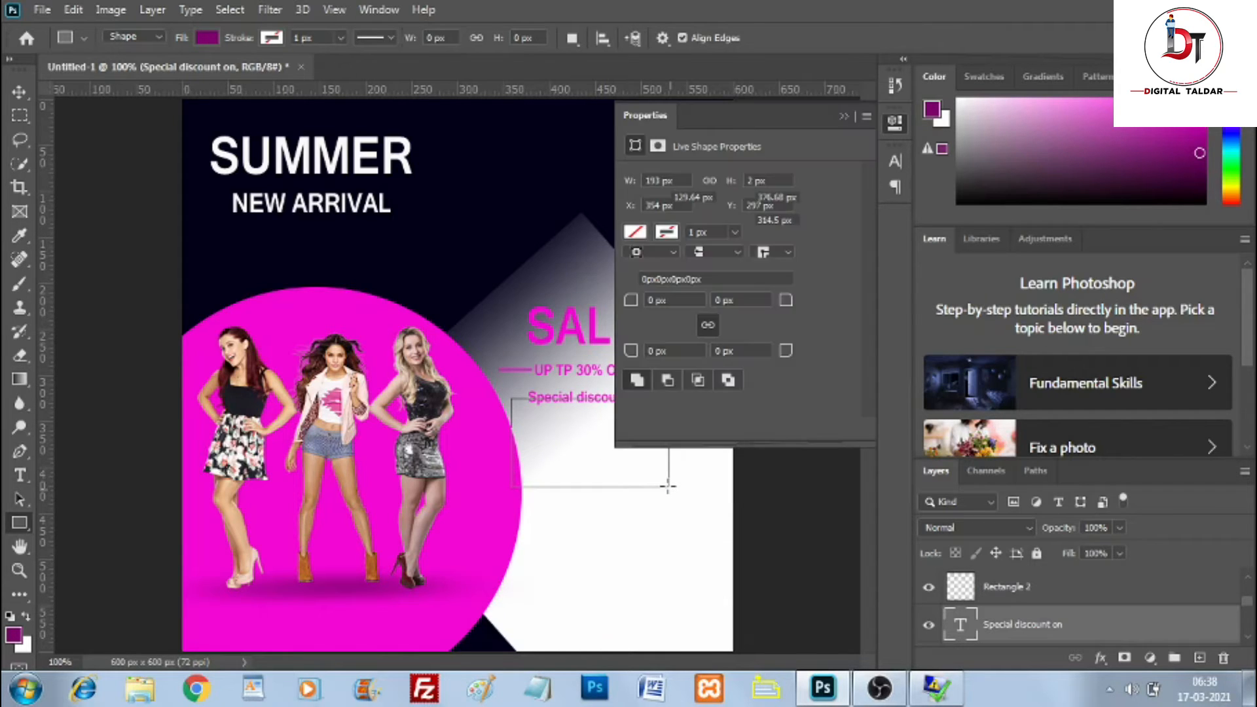
click(635, 232)
click(645, 266)
click(637, 328)
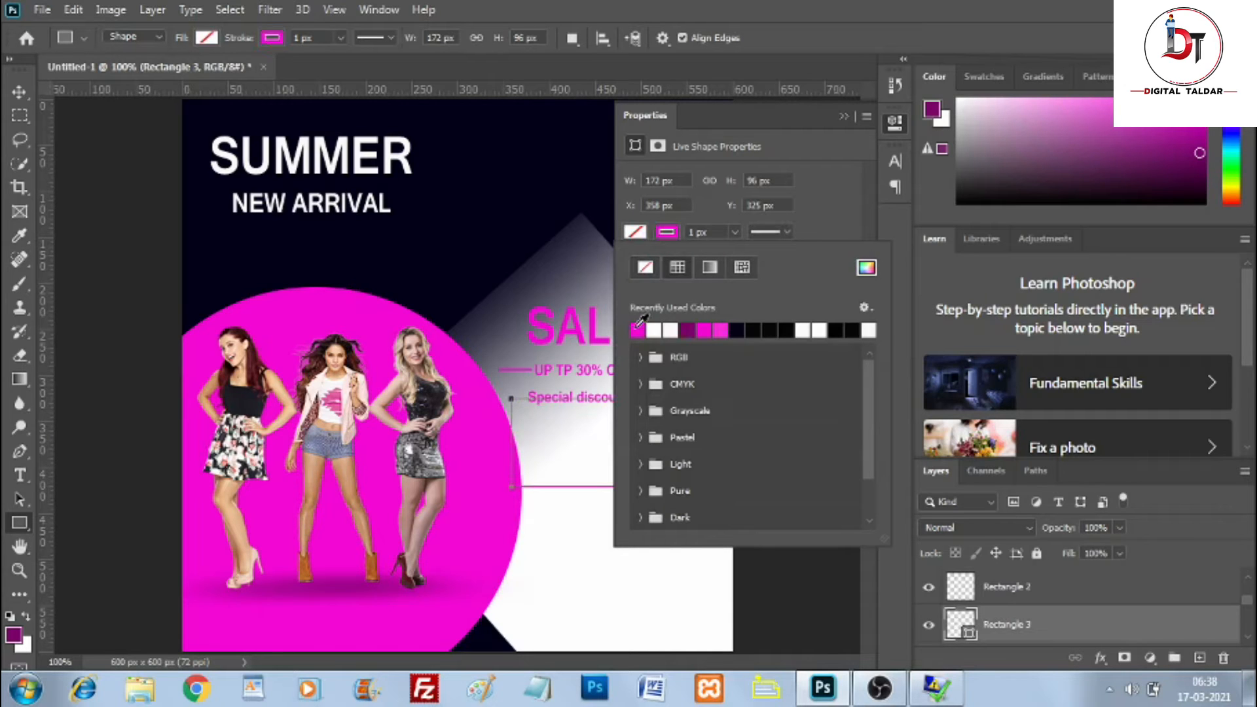
Step: Set the outlined rectangle's stroke width to 3 px
click(696, 232)
key(BackSpace)
text(3)
click(755, 233)
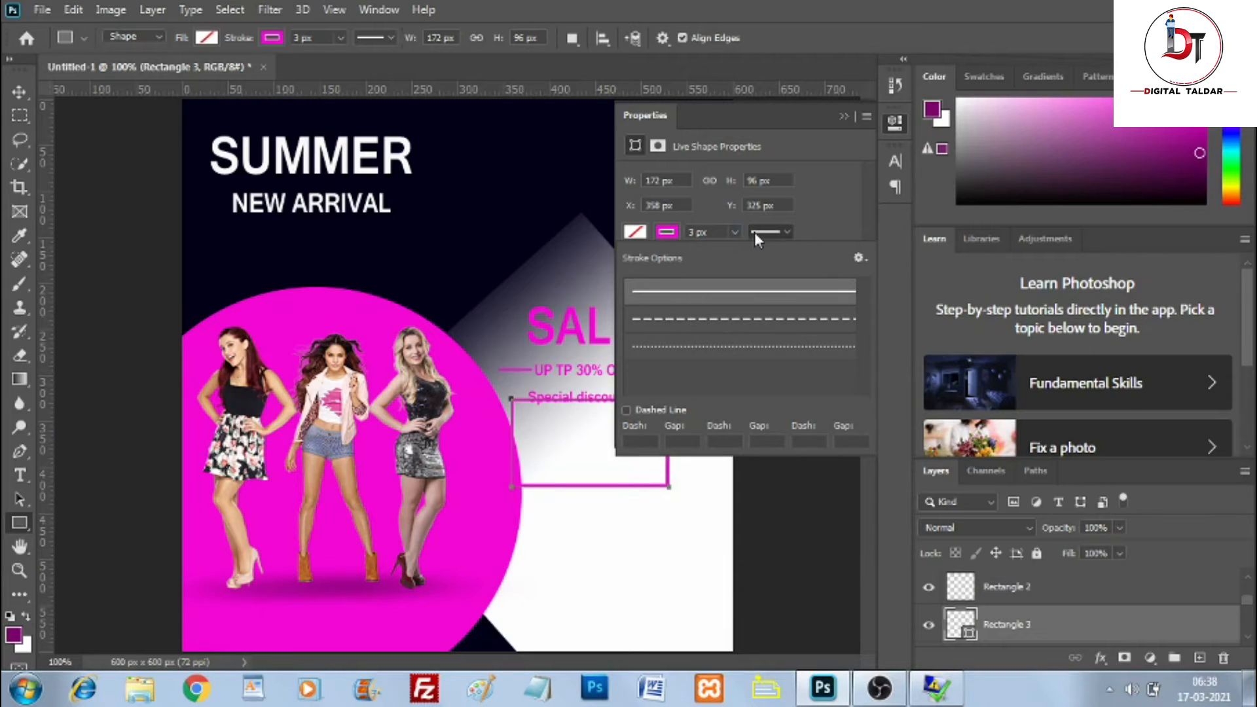
click(843, 117)
Step: Move the outlined rectangle so it is centered under the sale text, its top edge crossing "Special discount on"
key(ctrl+t)
drag(624, 429, 600, 426)
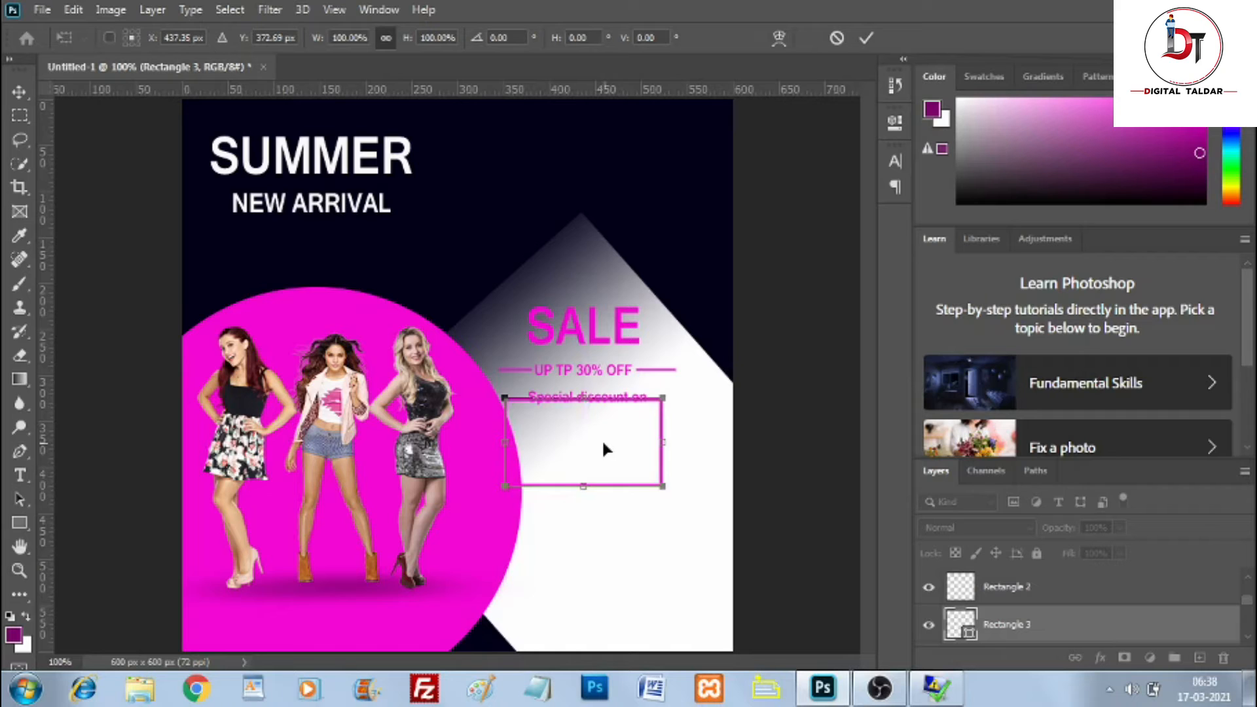
drag(603, 439, 606, 439)
click(867, 37)
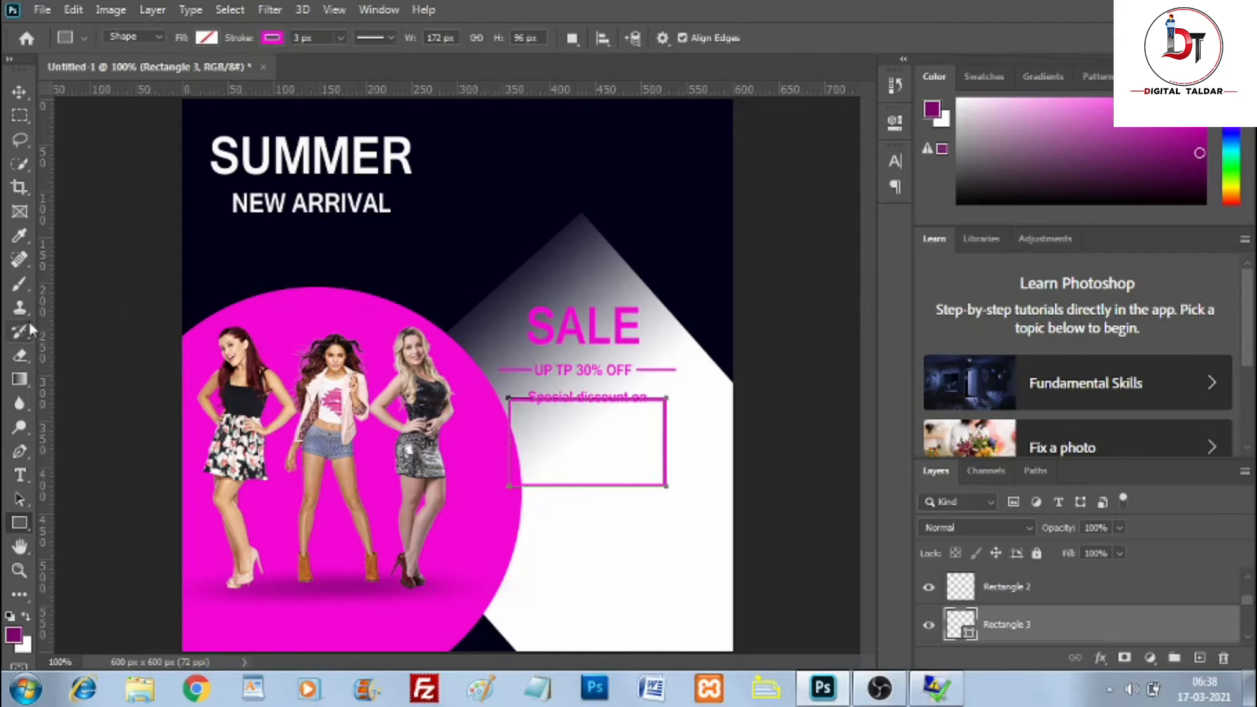
Step: Rasterize the outlined rectangle and erase the part of its top edge behind "Special discount on"
right_click(994, 626)
click(1051, 276)
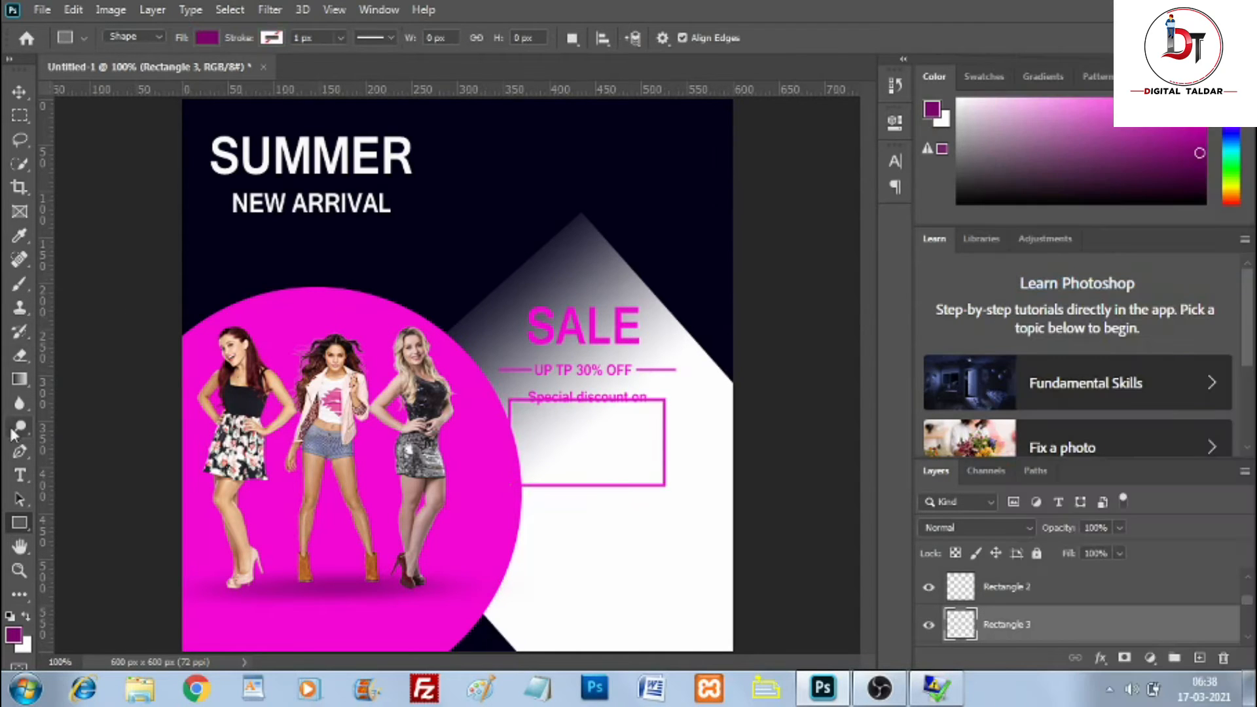
key(e)
drag(539, 398, 632, 400)
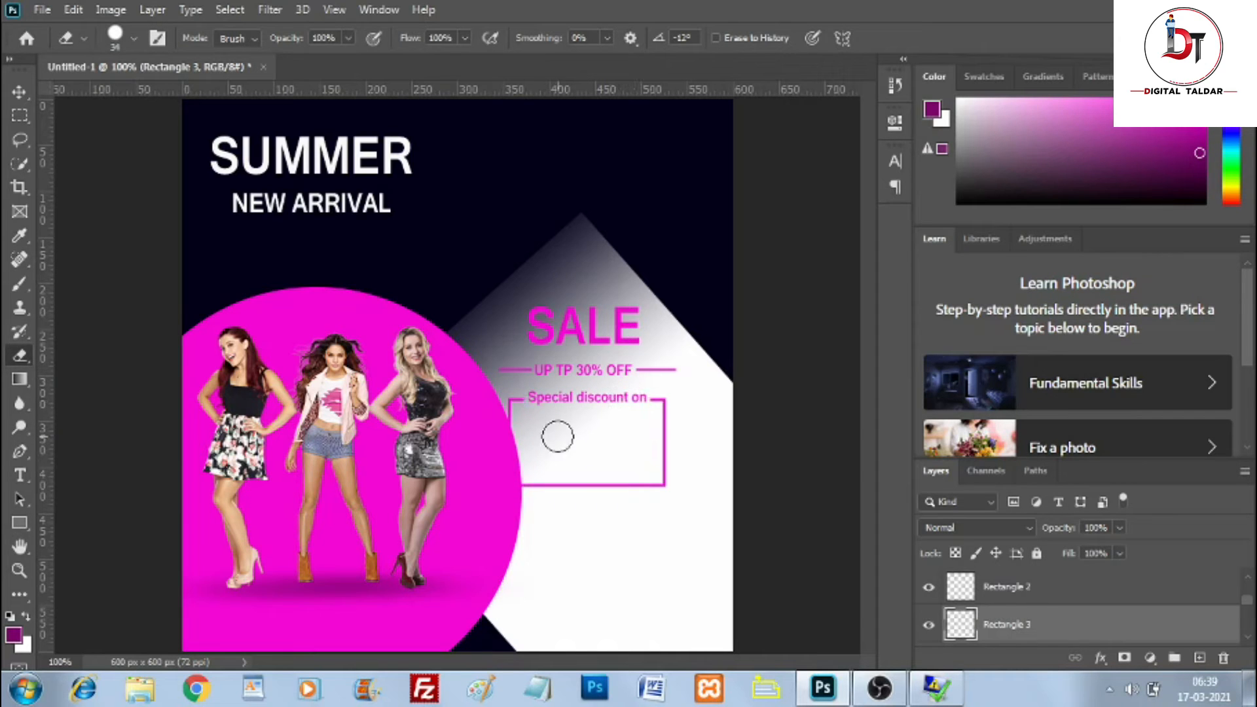
Step: Move the magenta circle together with the three models and their shadows about 20 px to the left
click(19, 92)
click(501, 470)
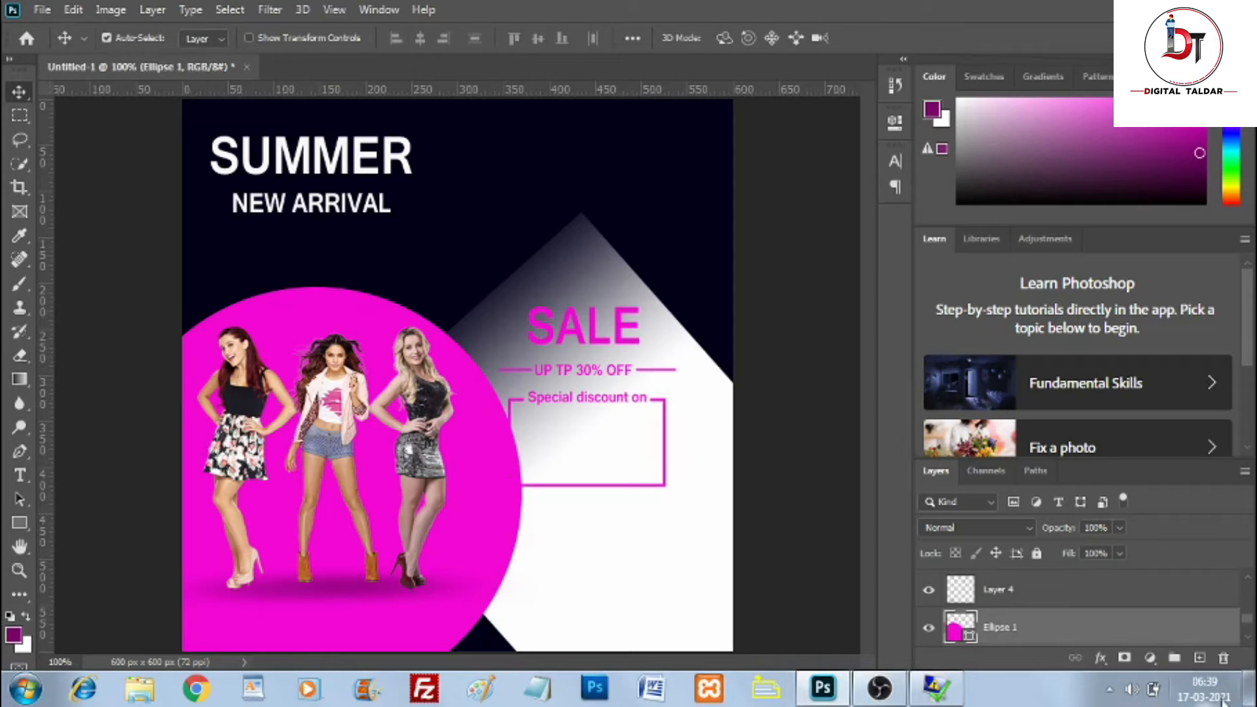
scroll(1247, 622, up, 1)
scroll(1246, 622, down, 3)
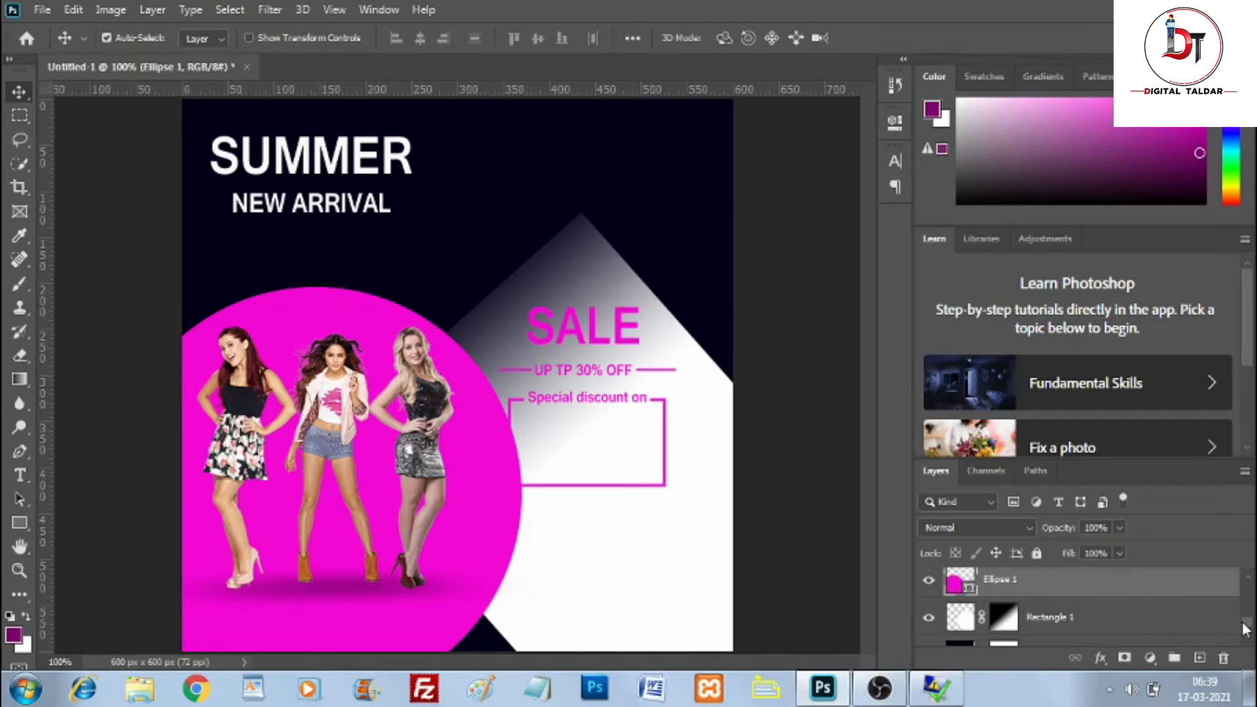
scroll(1244, 627, up, 3)
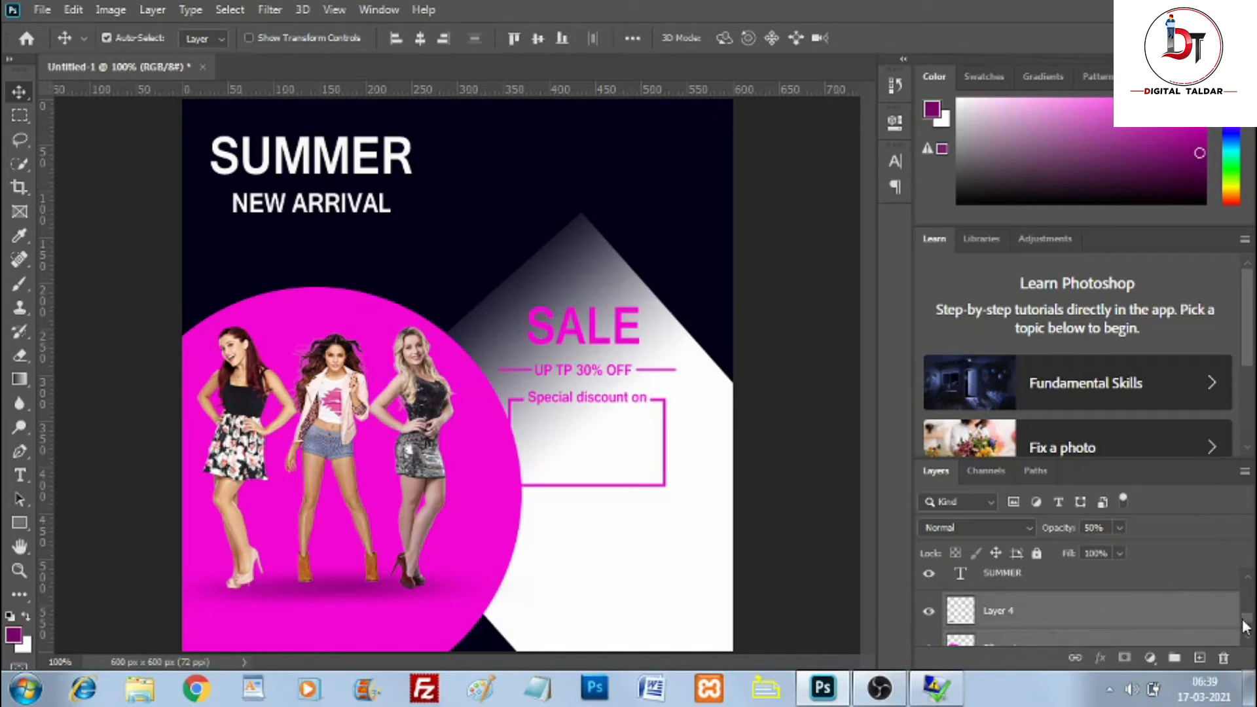
scroll(1246, 615, up, 3)
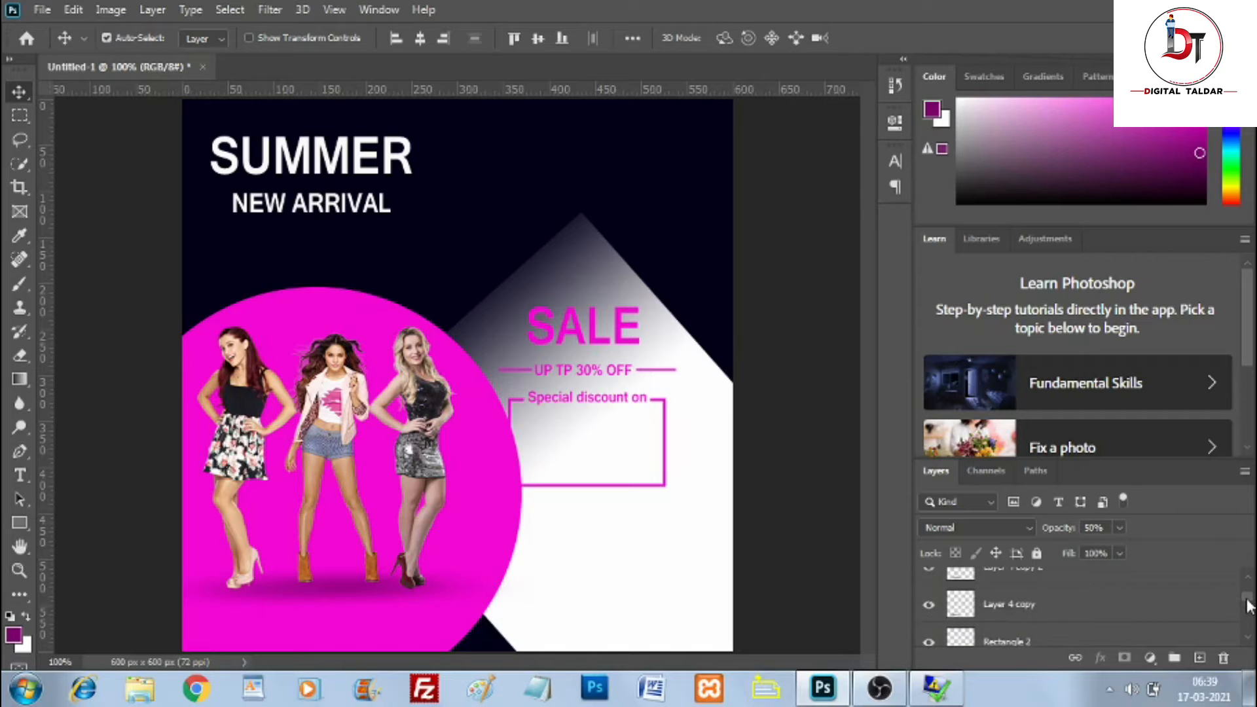
click(1079, 610)
key(ctrl+j)
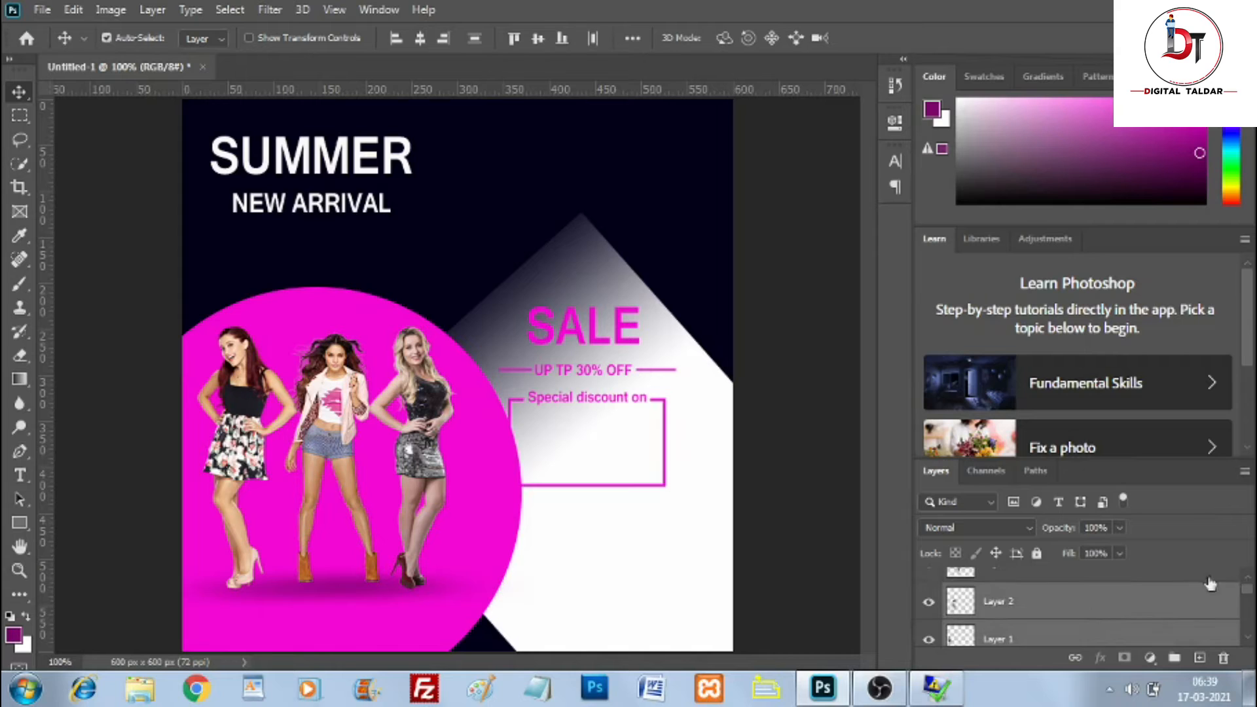
ctrl+click(1126, 599)
key(ctrl+t)
key(shift+Left)
key(shift+Left)
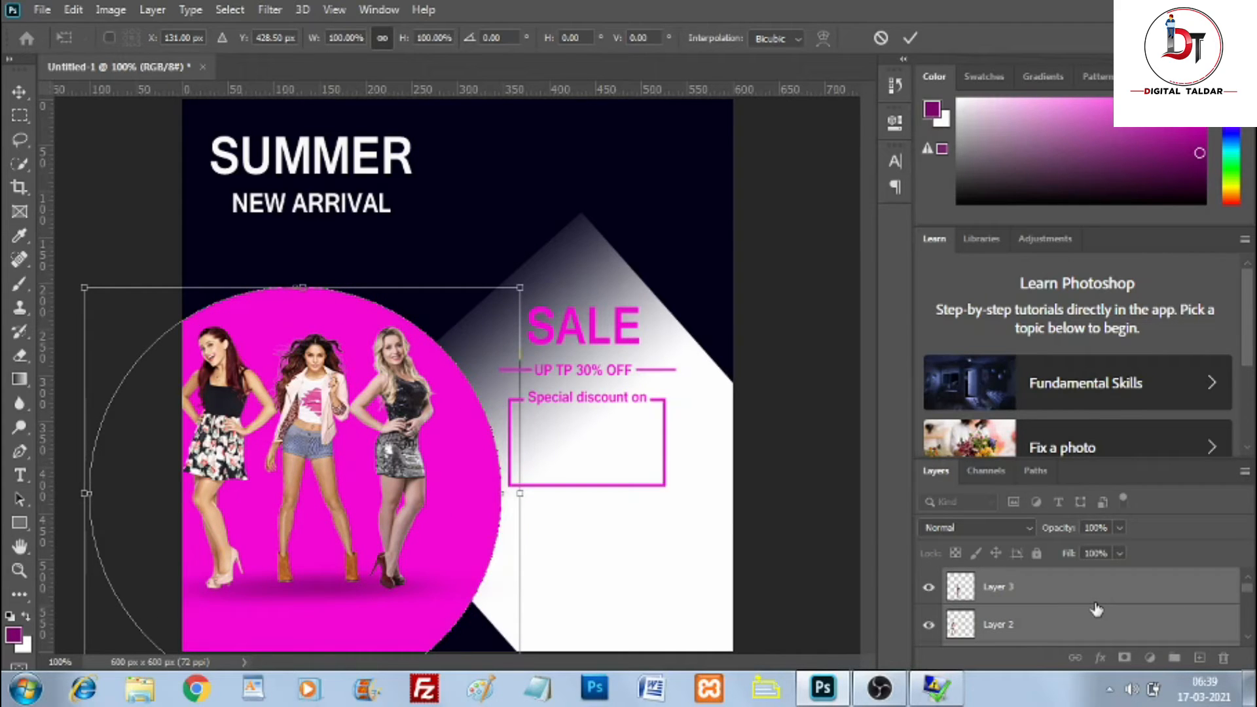
click(910, 37)
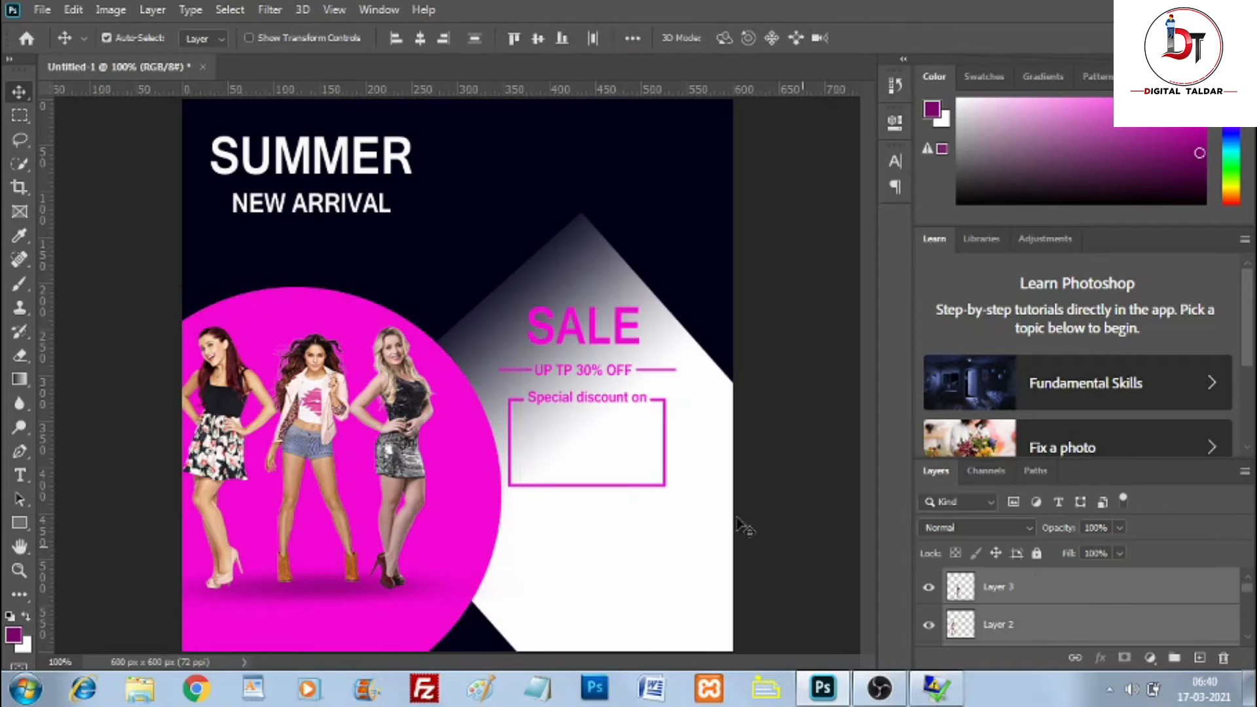
Step: Move only the three models and their shadows about 15 px to the right within the magenta circle
ctrl+click(1144, 594)
drag(1246, 587, 1245, 592)
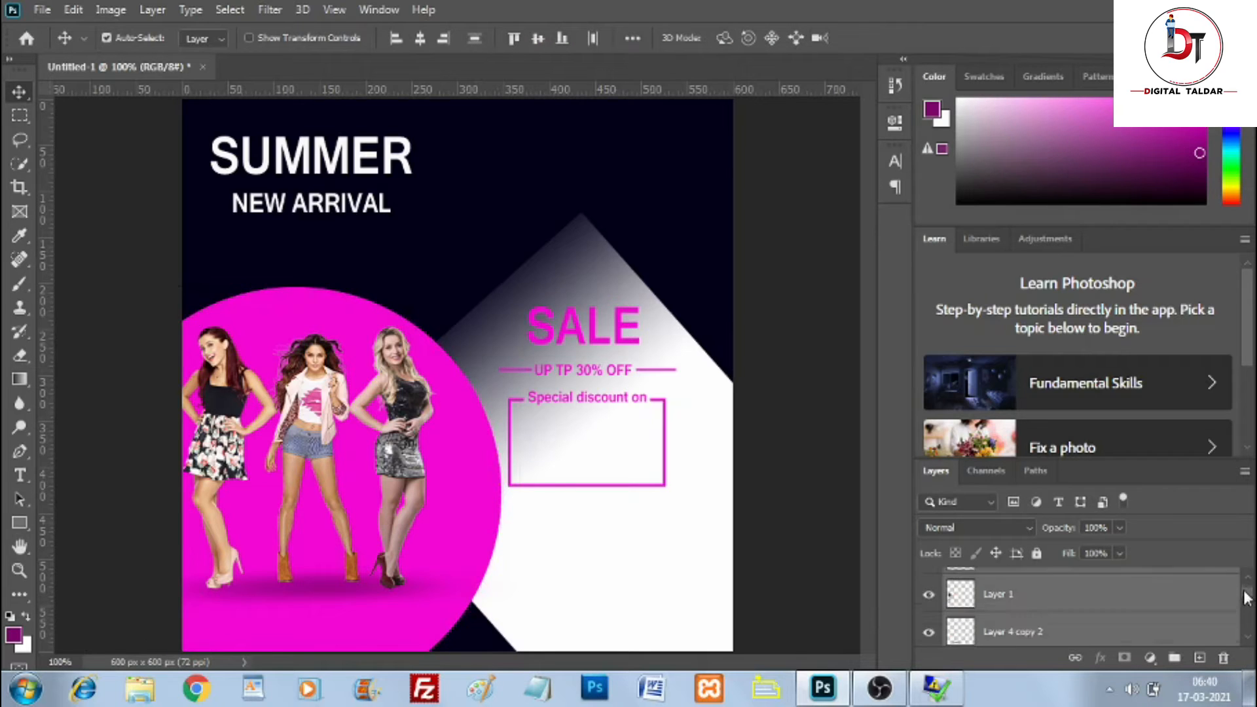
scroll(1118, 609, up, 2)
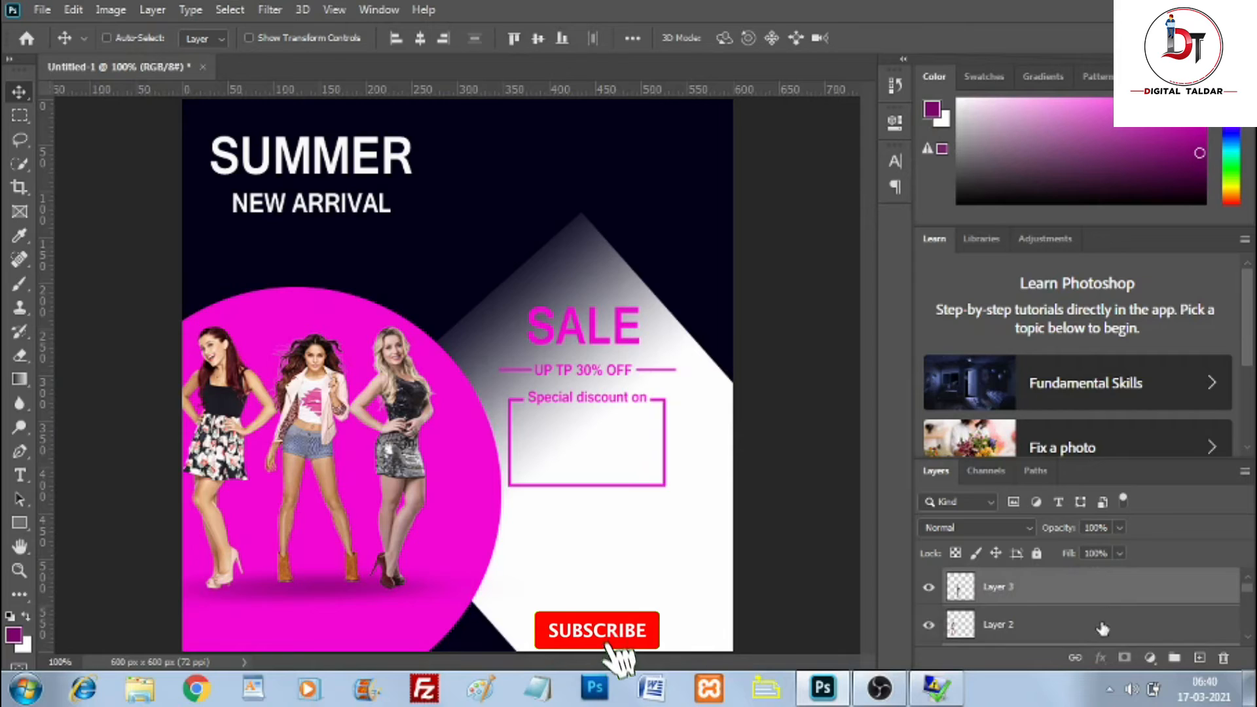
click(1248, 636)
ctrl+click(1146, 627)
click(1248, 637)
ctrl+click(1087, 601)
scroll(1052, 590, down, 3)
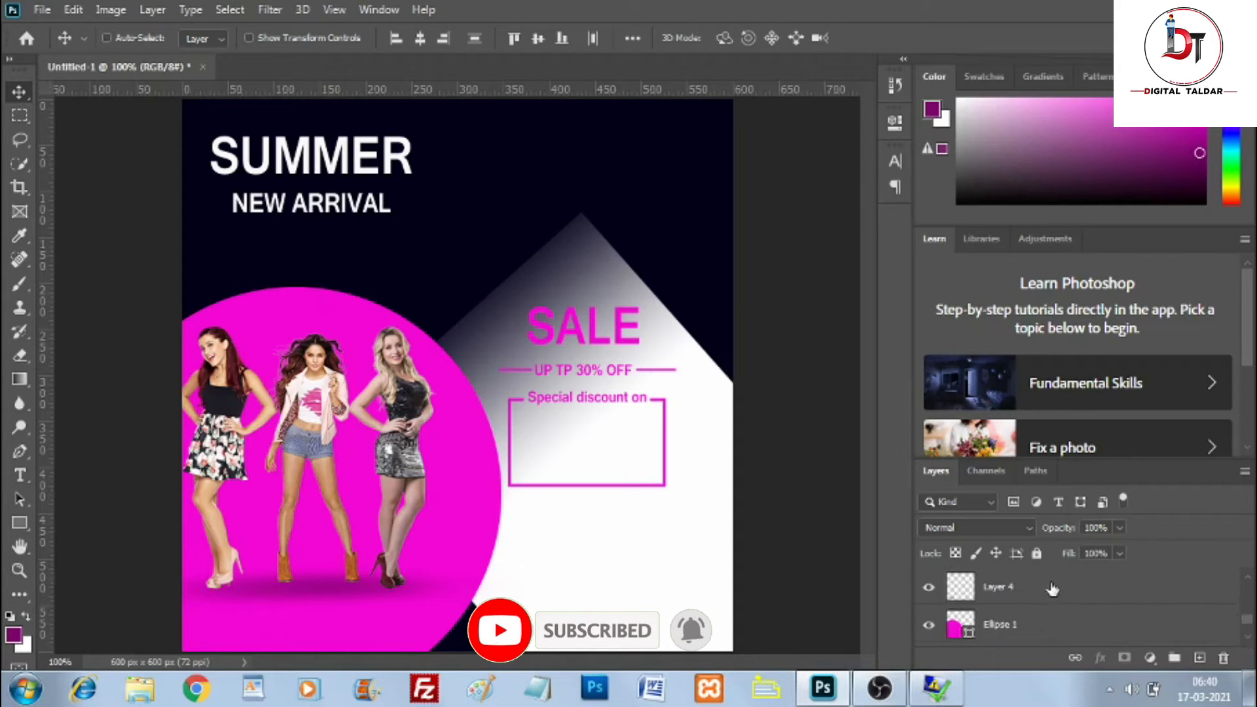
click(1052, 589)
key(ctrl+t)
key(Right)
key(Right)
key(Right)
key(Right)
key(Right)
key(Right)
key(Right)
key(Right)
key(Right)
key(Right)
key(Right)
key(Right)
key(Right)
key(Right)
key(Right)
key(Right)
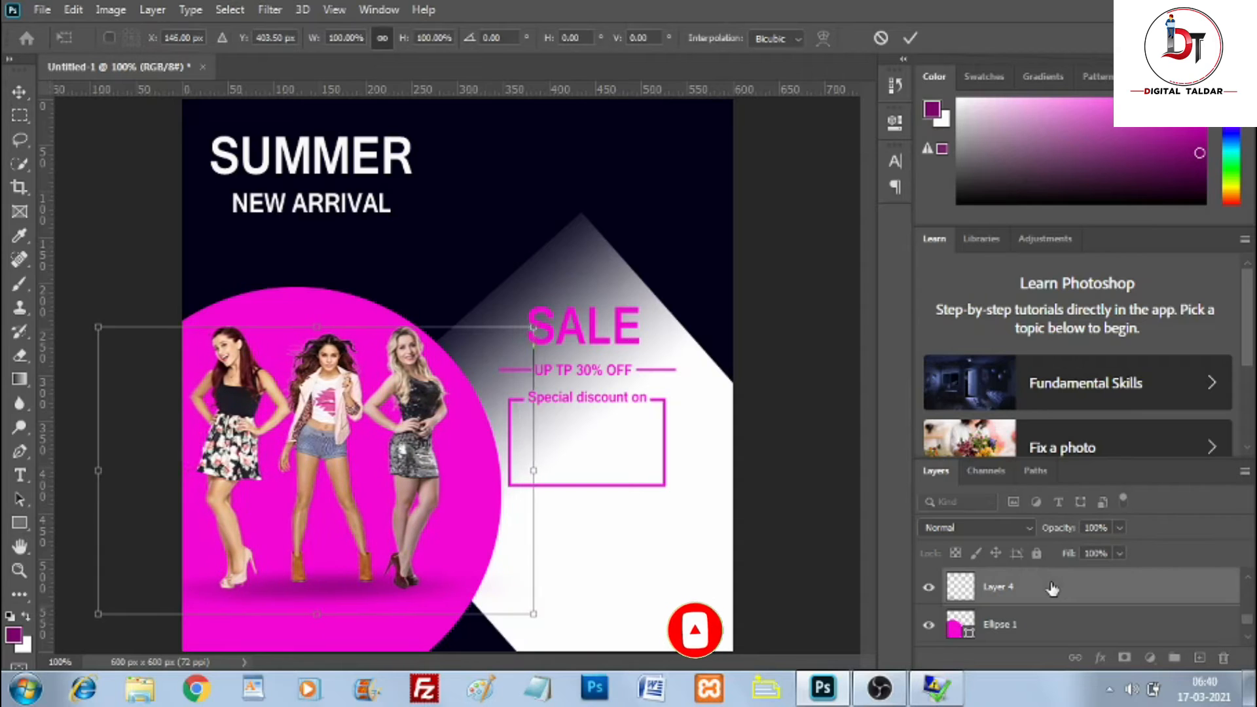
Step: Scale the three models and their shadows down slightly and nudge them further right inside the circle
drag(535, 327, 532, 337)
key(Right)
click(910, 38)
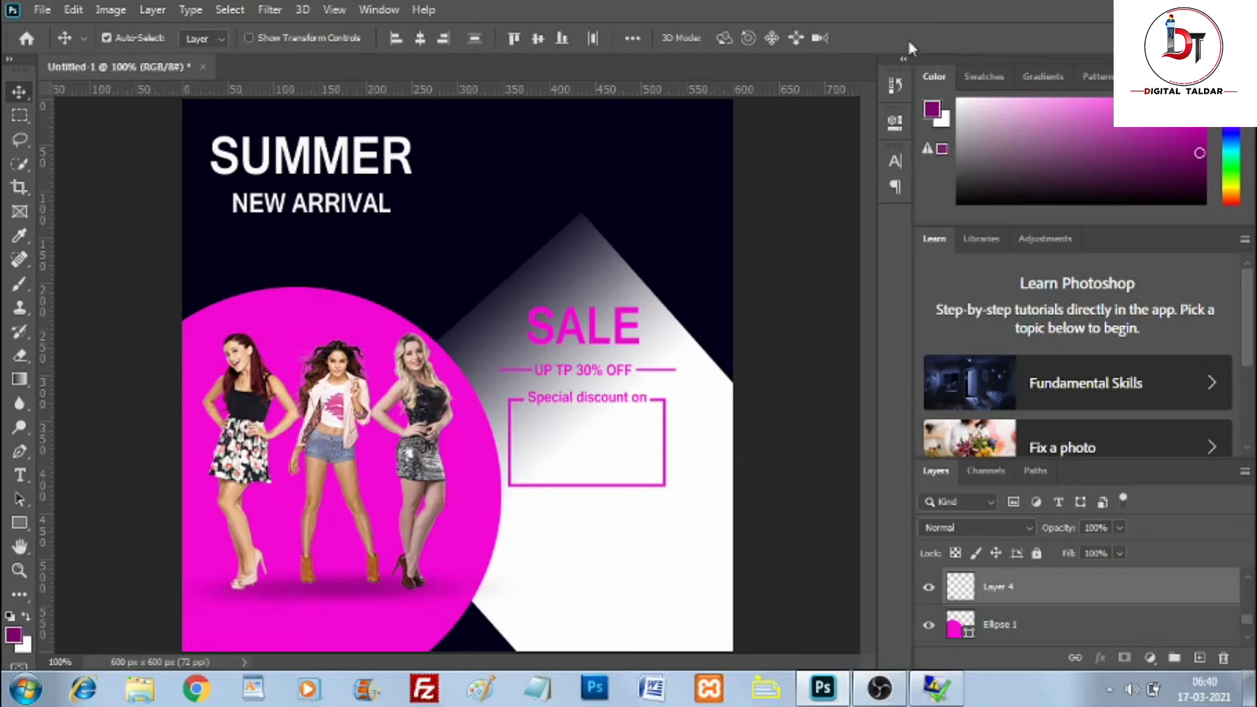
Step: Add the magenta text "WESTERN", scale it down to about 37 pt and place it in the upper part of the outlined box
click(19, 475)
click(560, 446)
text(WESTERN)
click(878, 37)
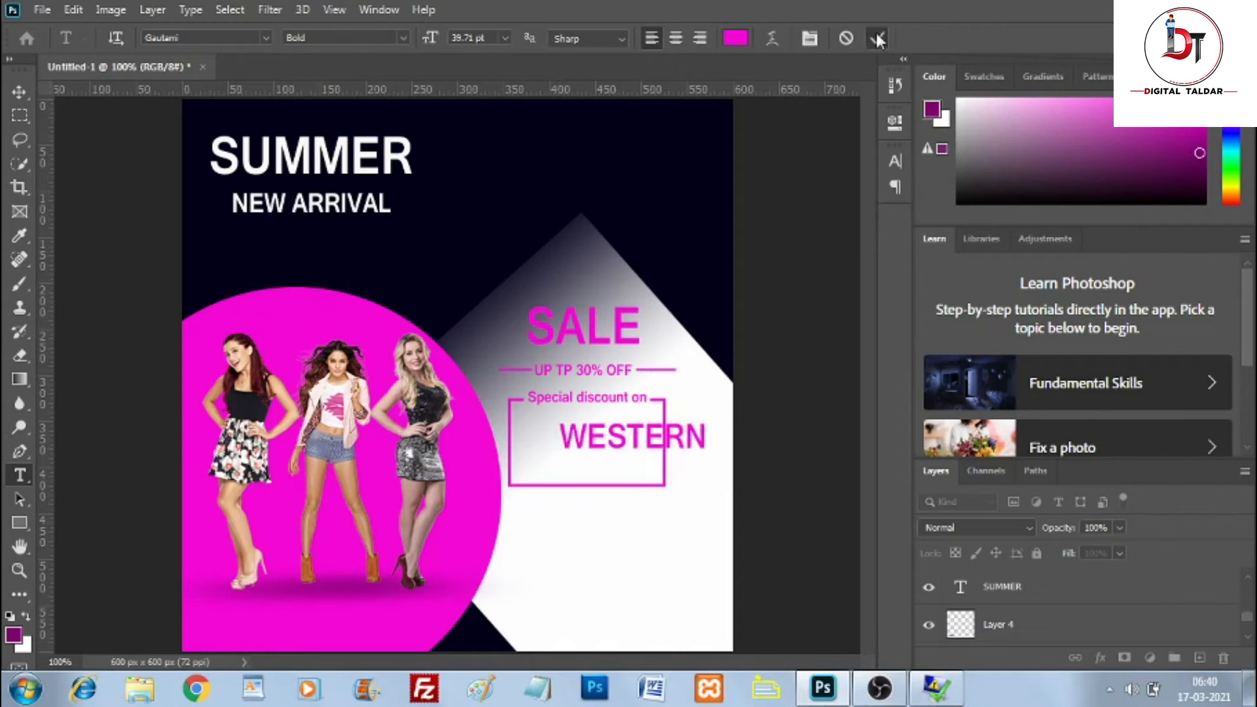
key(ctrl+t)
drag(640, 447, 599, 442)
drag(676, 438, 598, 438)
click(910, 38)
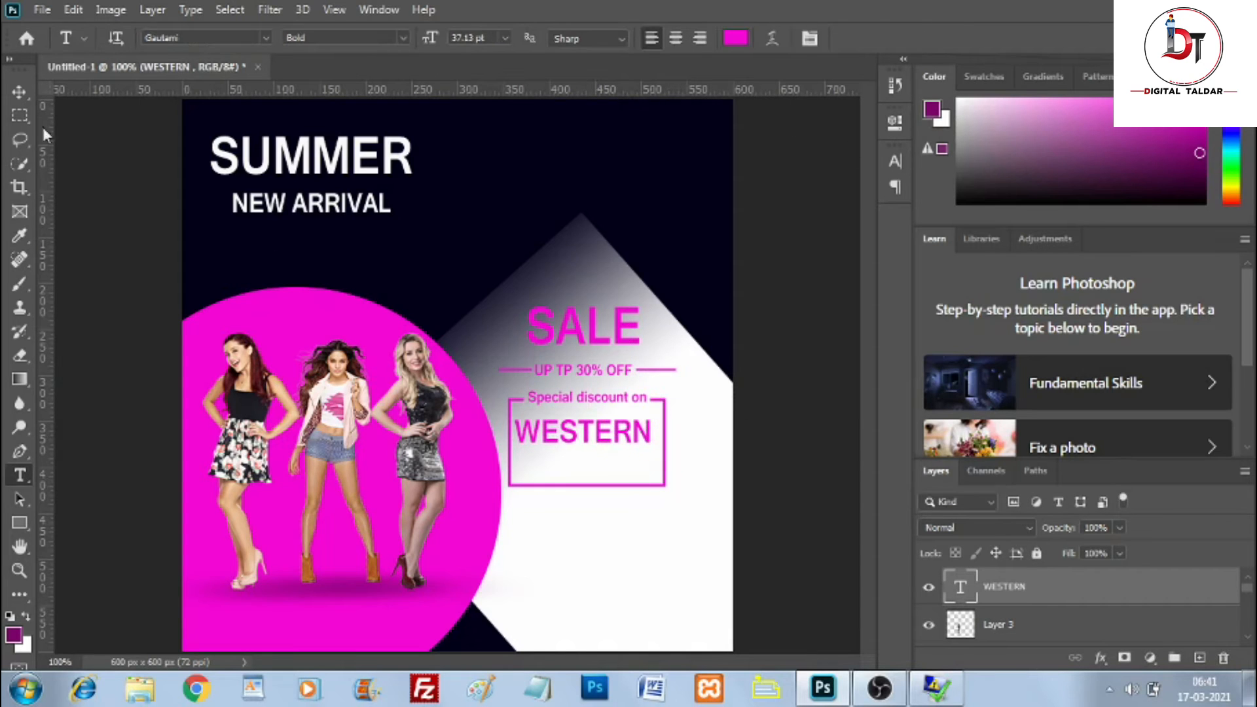
Step: Duplicate "WESTERN" directly below, change the copy to "WEAR" and center it under the first line
key(v)
drag(608, 447, 609, 479)
key(t)
double_click(581, 462)
text(WEAR)
click(877, 38)
key(ctrl+t)
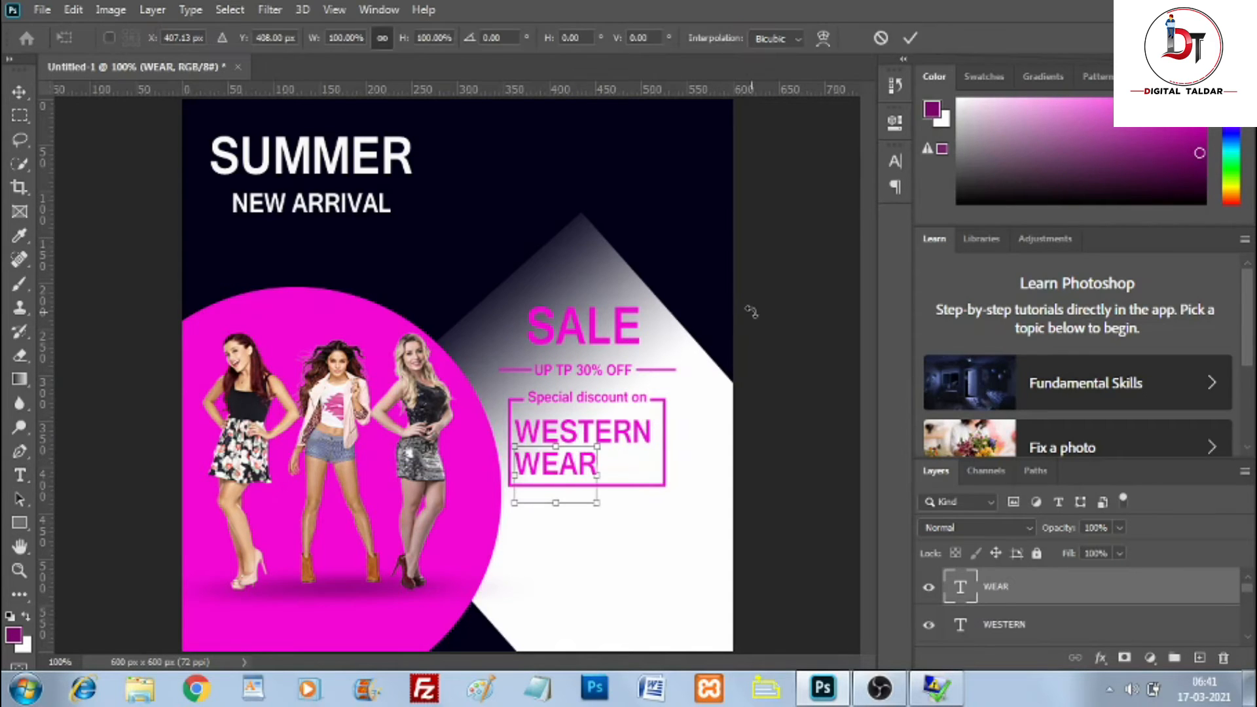
drag(573, 469, 586, 472)
key(Return)
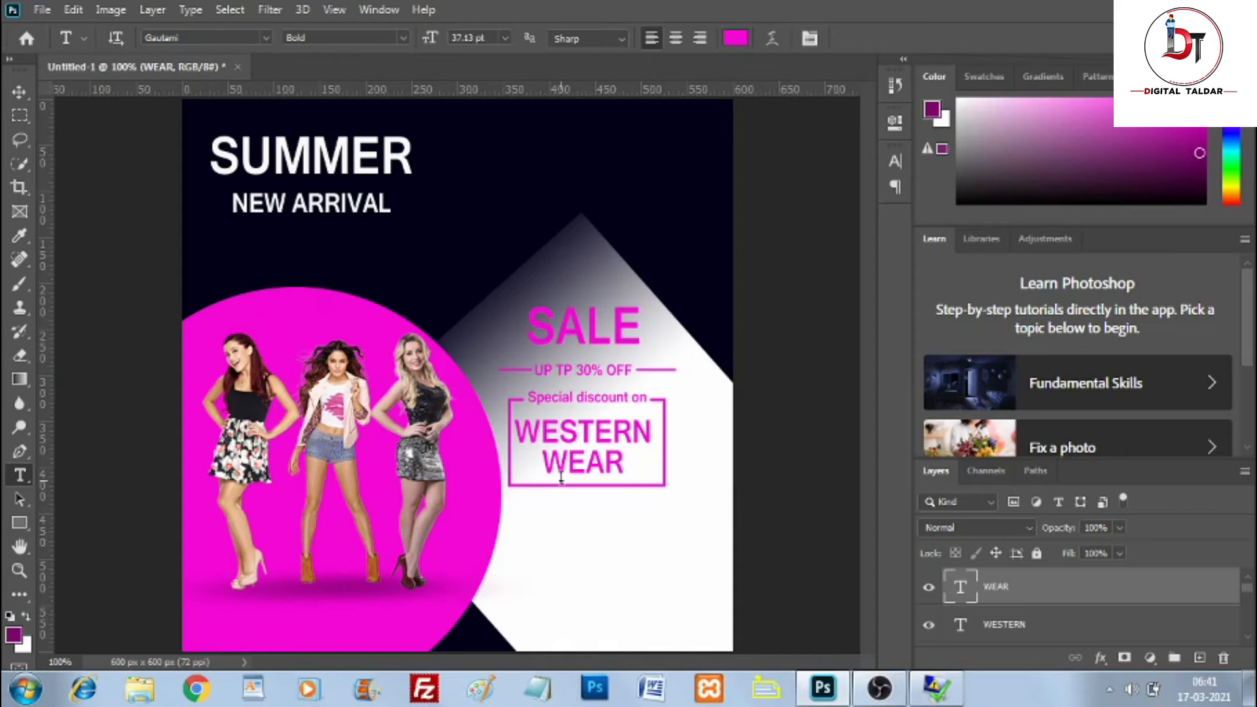
Step: Duplicate the "Special discount on" text and place the copy a short gap below the outlined box
click(19, 91)
drag(556, 406, 561, 556)
key(shift+Up)
key(shift+Up)
key(shift+Up)
key(shift+Up)
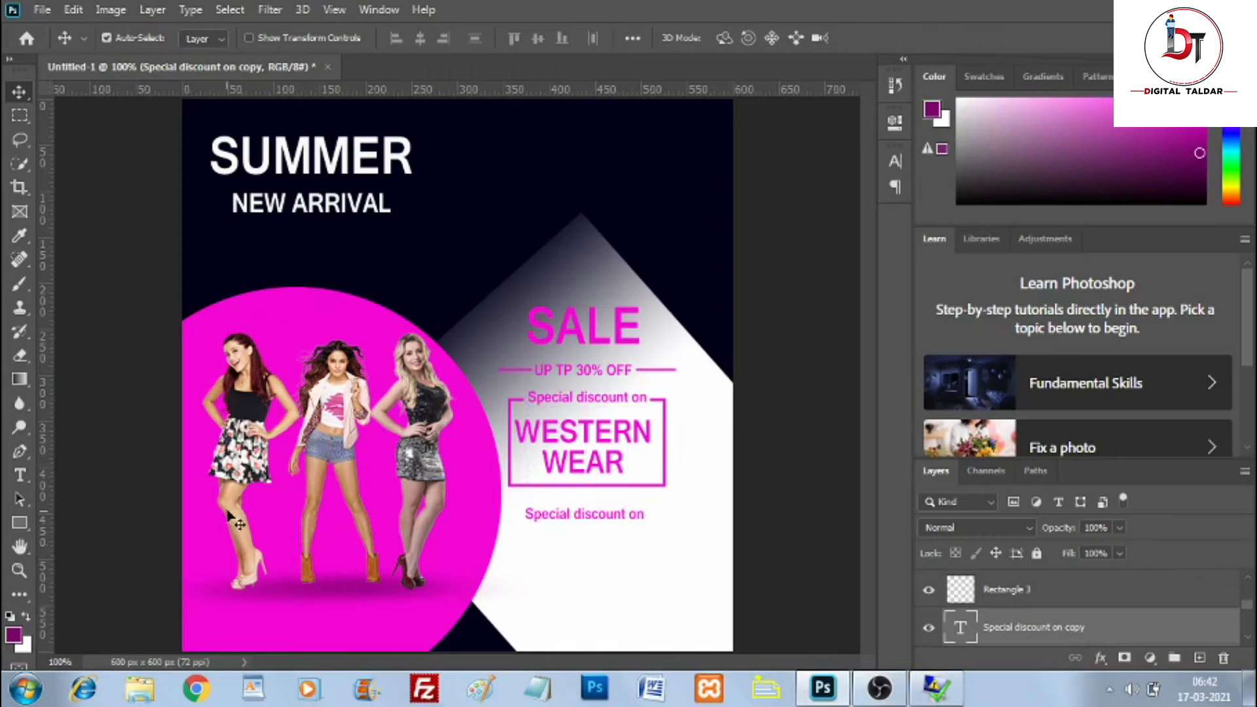
Step: Change the duplicated line's text to "Starting From" and center it under the box
click(21, 482)
triple_click(585, 518)
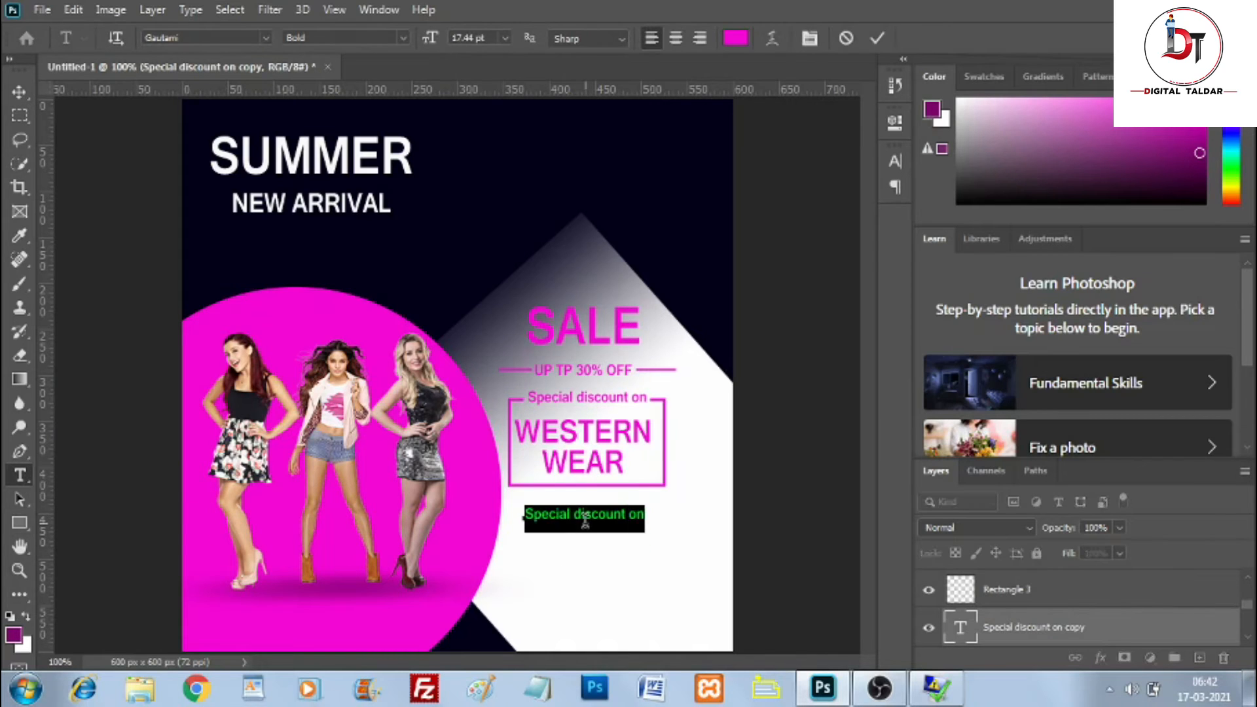
text(Starting From)
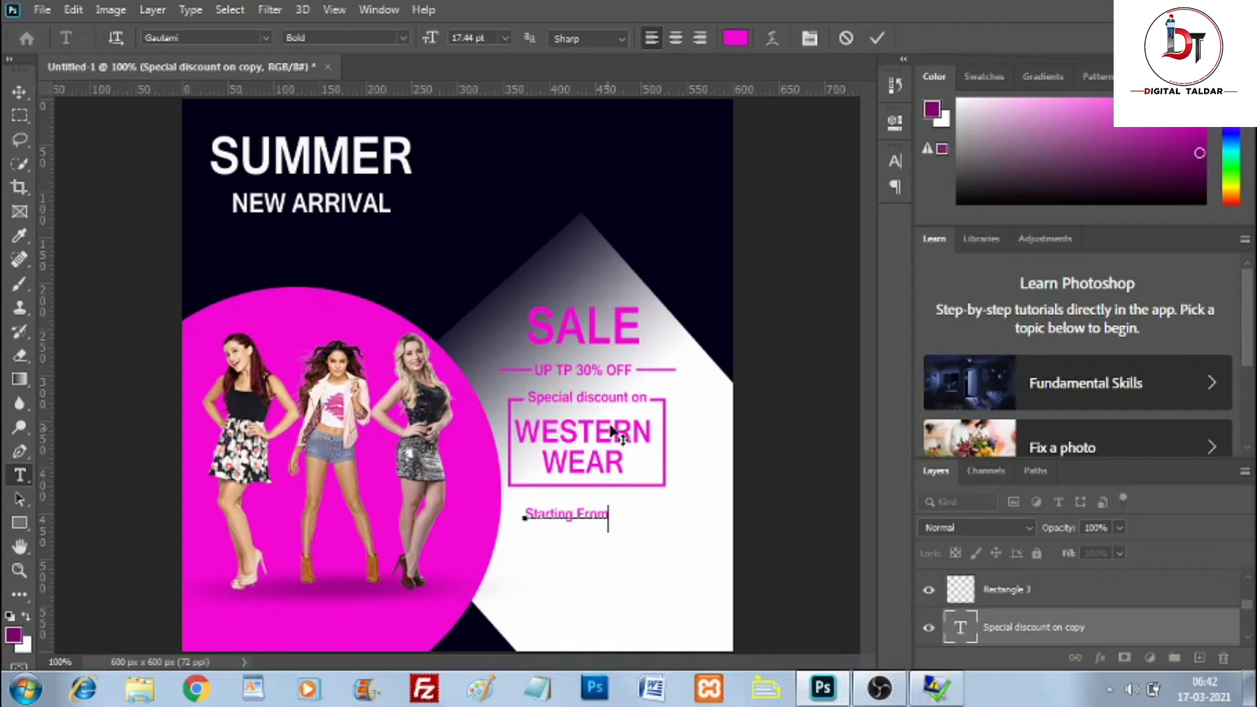
click(877, 38)
key(ctrl+t)
drag(574, 521, 590, 524)
click(912, 38)
Step: Draw a rectangle about 137 × 86 px starting at the "Starting From" line, with no fill and a magenta outline
click(20, 523)
drag(526, 517, 650, 596)
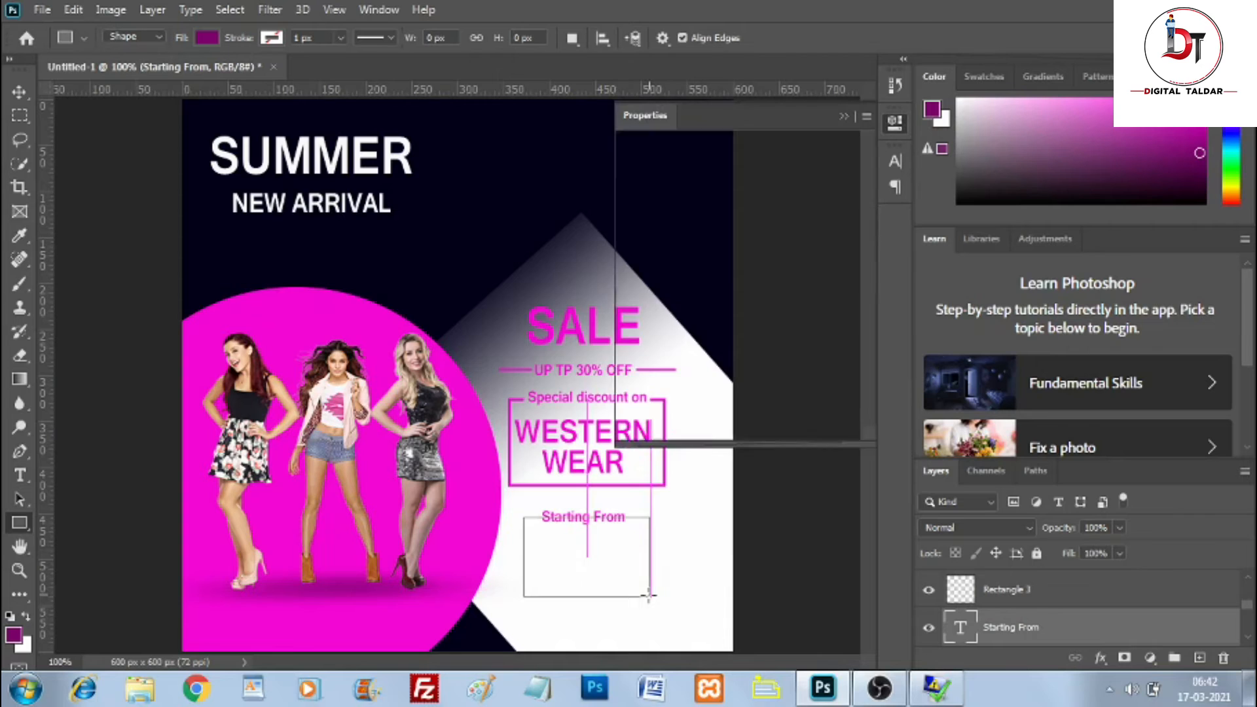
click(641, 232)
click(646, 268)
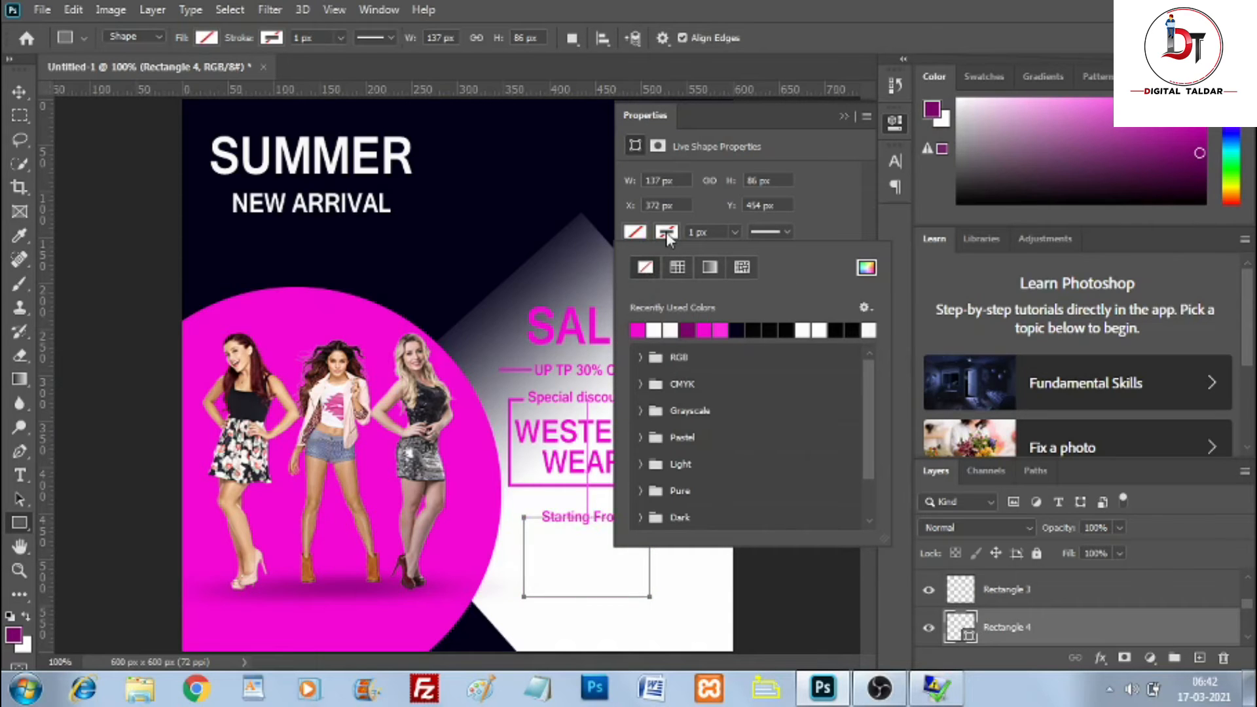
click(639, 327)
Step: Set the new rectangle's stroke width to 3 px, keeping a solid line
click(766, 232)
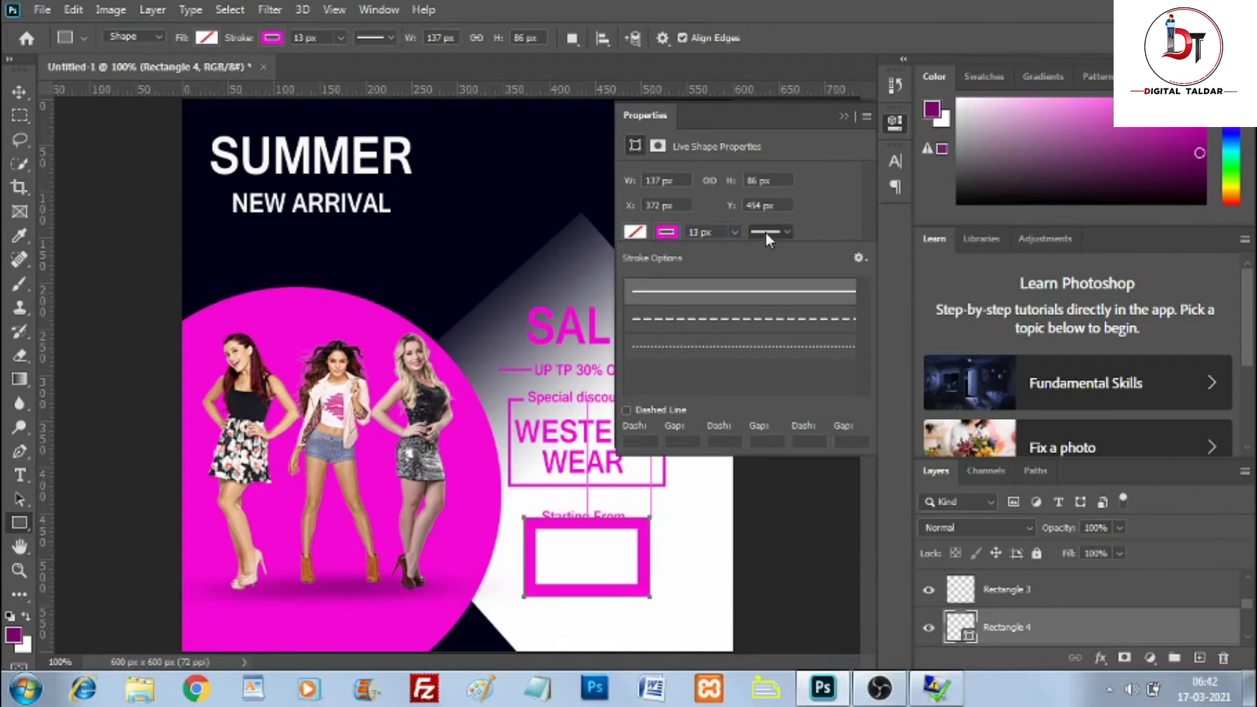
click(698, 232)
key(BackSpace)
key(BackSpace)
text(3)
click(762, 234)
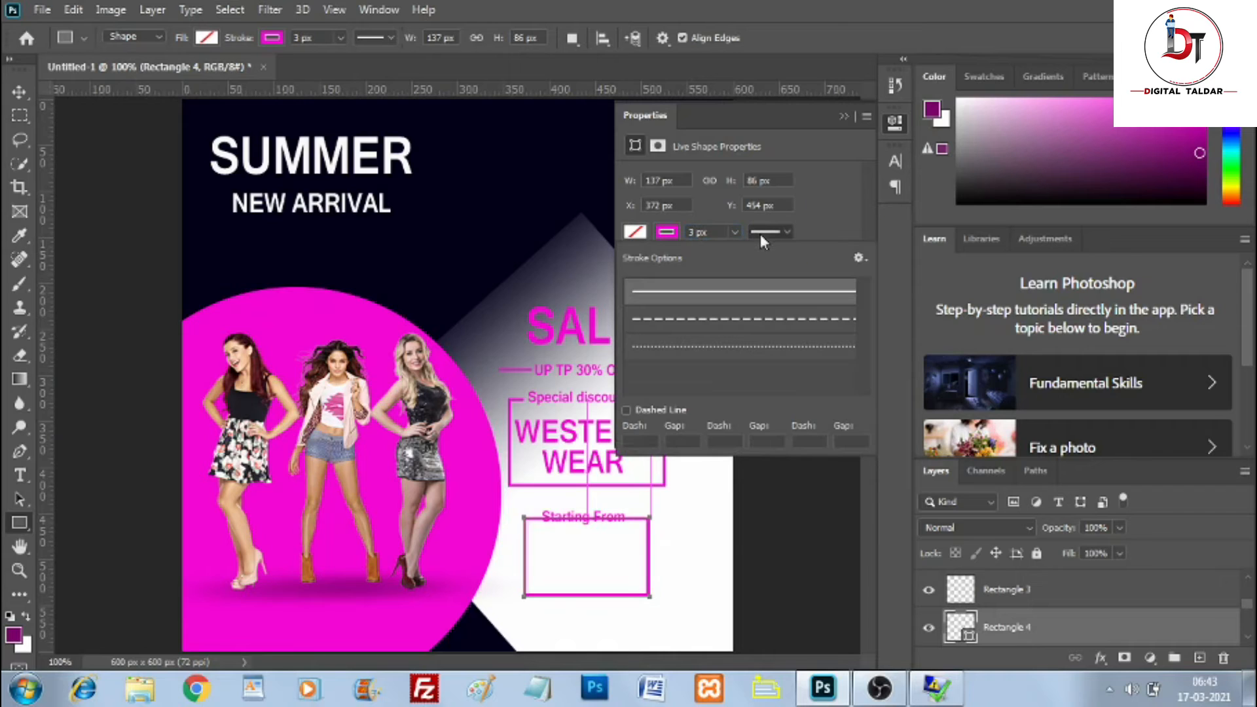
click(840, 186)
Step: Round all corners of the new rectangle with a 35 px radius
click(657, 301)
text(3)
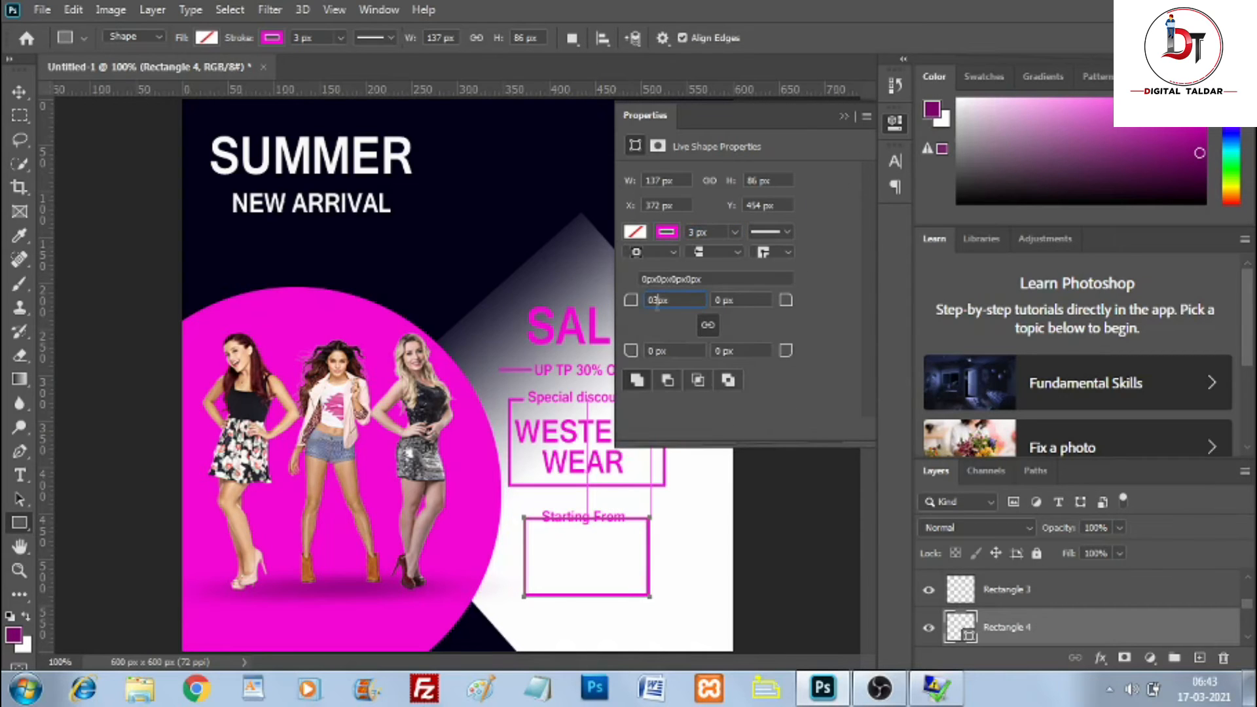
text(5)
key(Return)
click(843, 116)
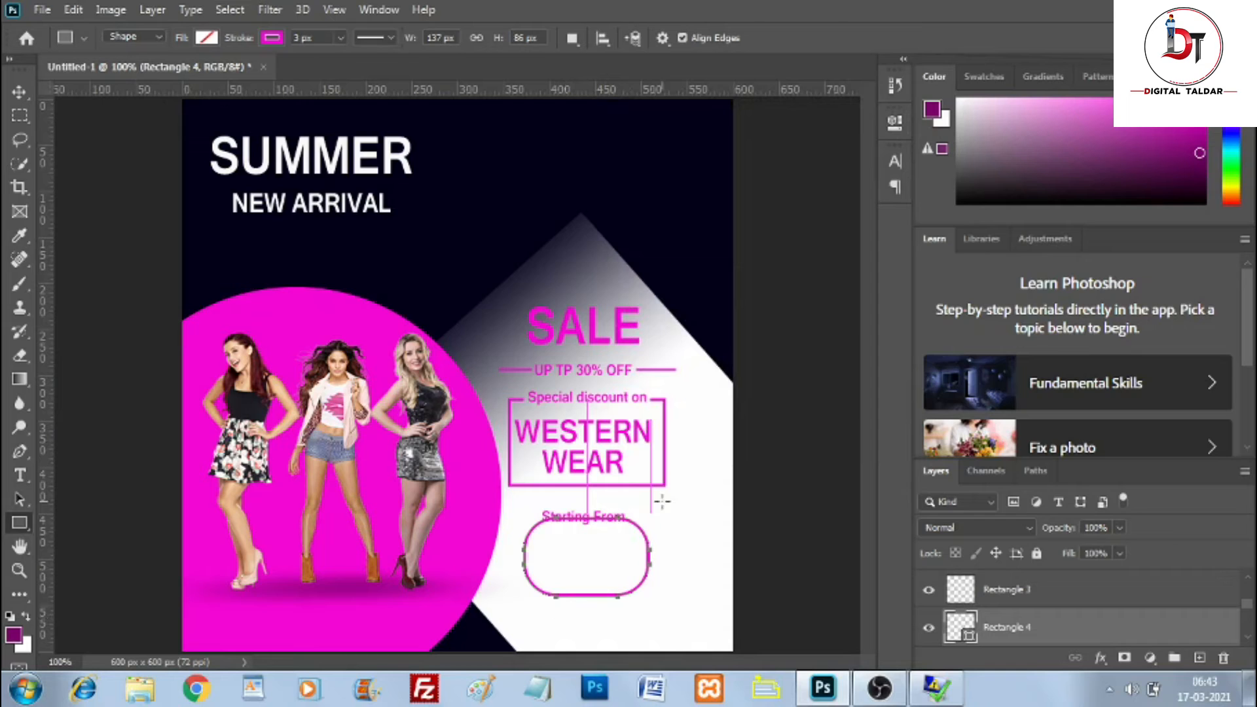
Step: Reduce the rounded rectangle's height to about 69 px by raising its bottom edge
key(ctrl+t)
drag(587, 596, 587, 575)
click(867, 37)
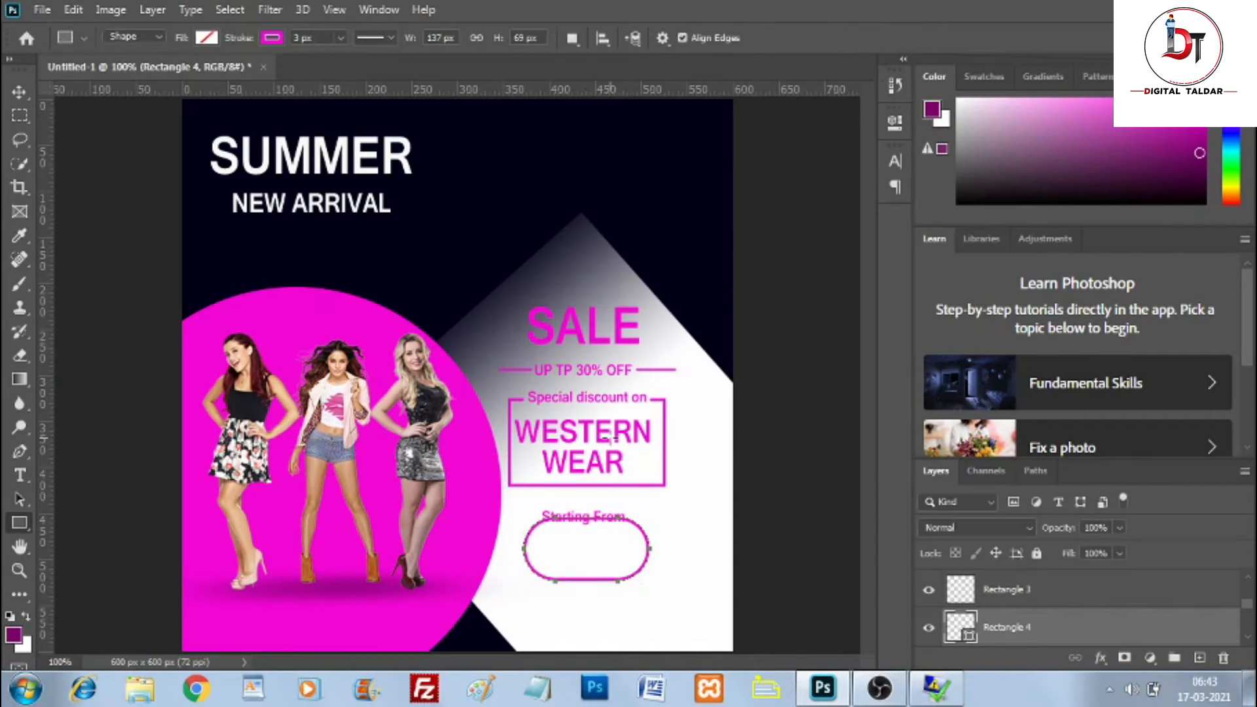
key(ctrl+t)
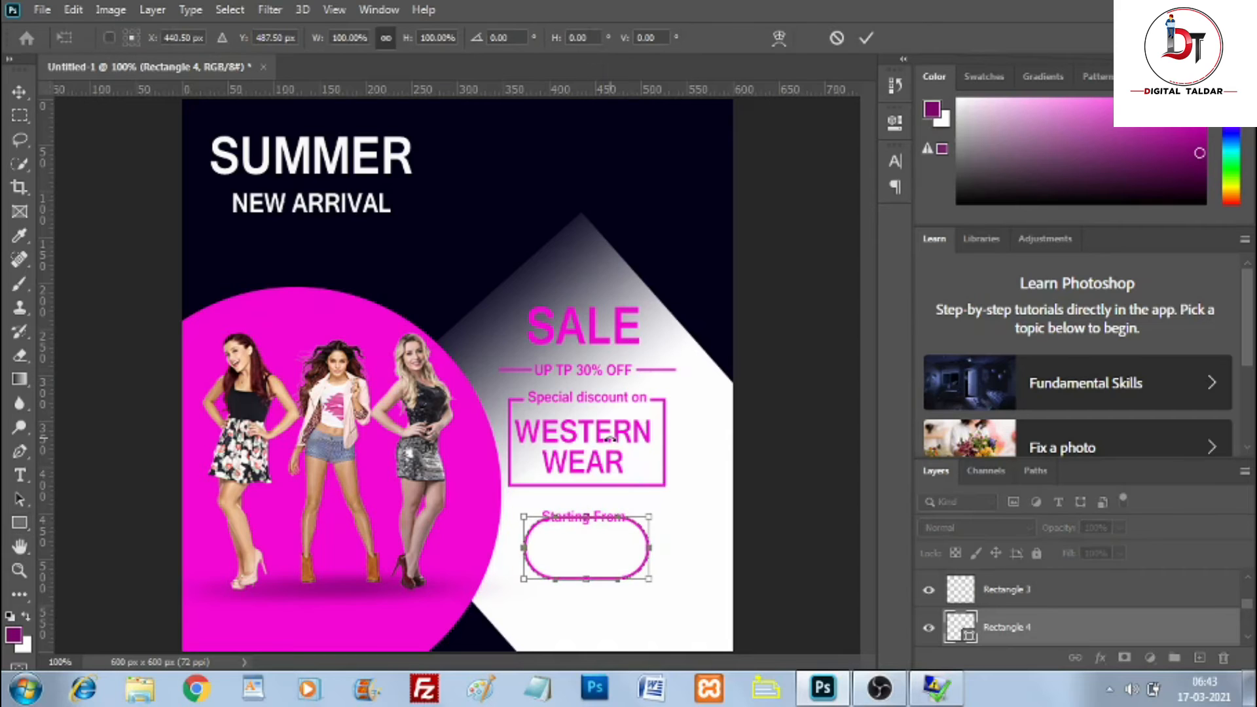
click(865, 39)
Step: Rasterize the rounded rectangle and erase the part of its top edge behind "Starting From"
right_click(997, 630)
click(1048, 275)
key(e)
drag(556, 517, 616, 517)
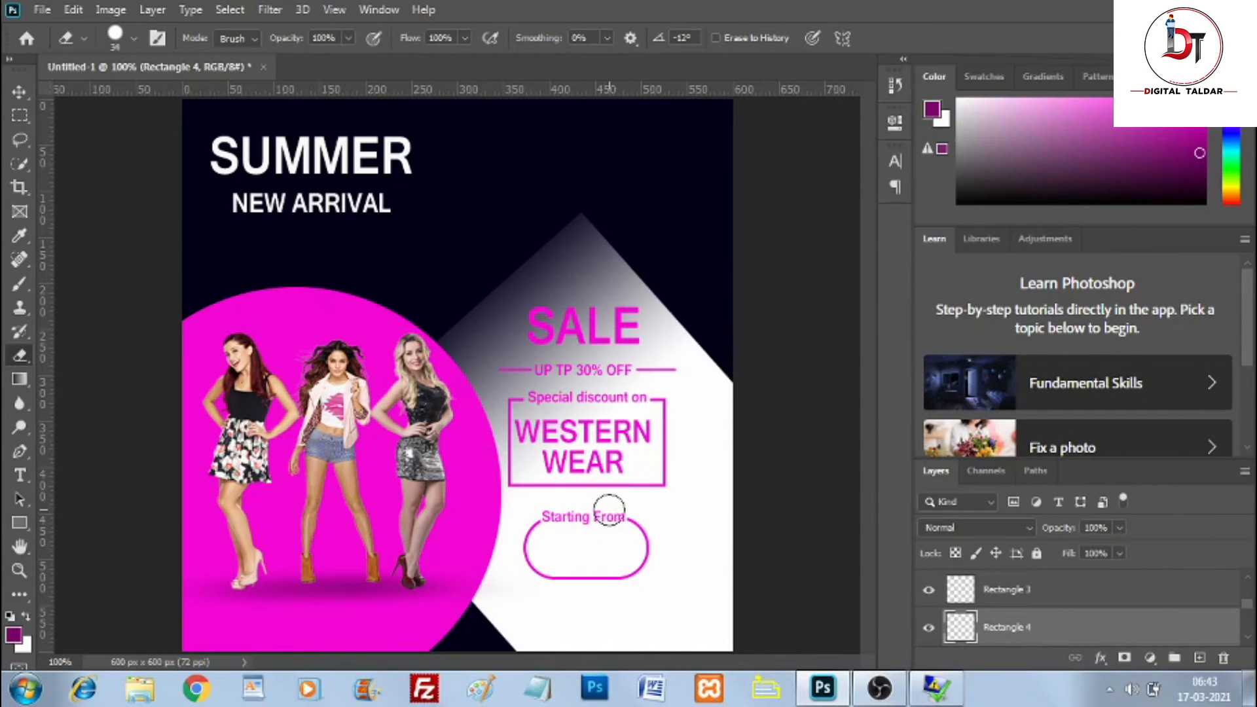
drag(555, 523, 573, 521)
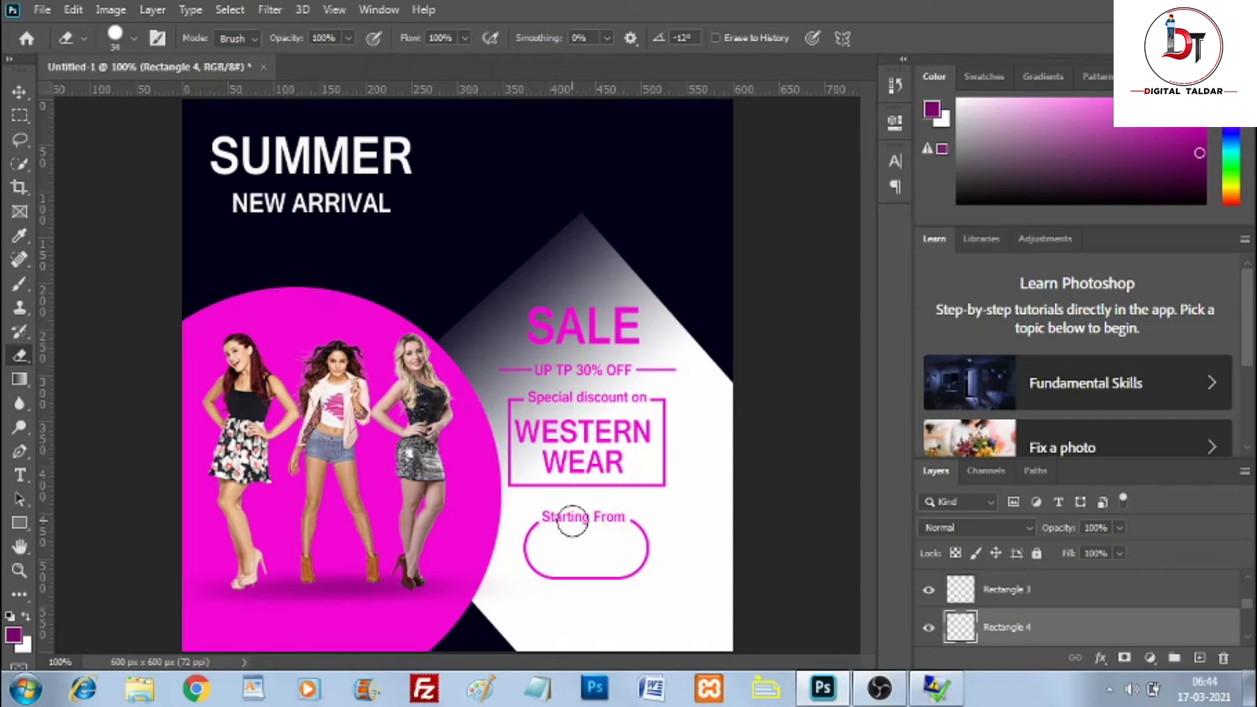
Step: Add the magenta text "Rs. 200", scale it to about 80% and place it inside the rounded outline
click(20, 92)
click(19, 475)
click(568, 558)
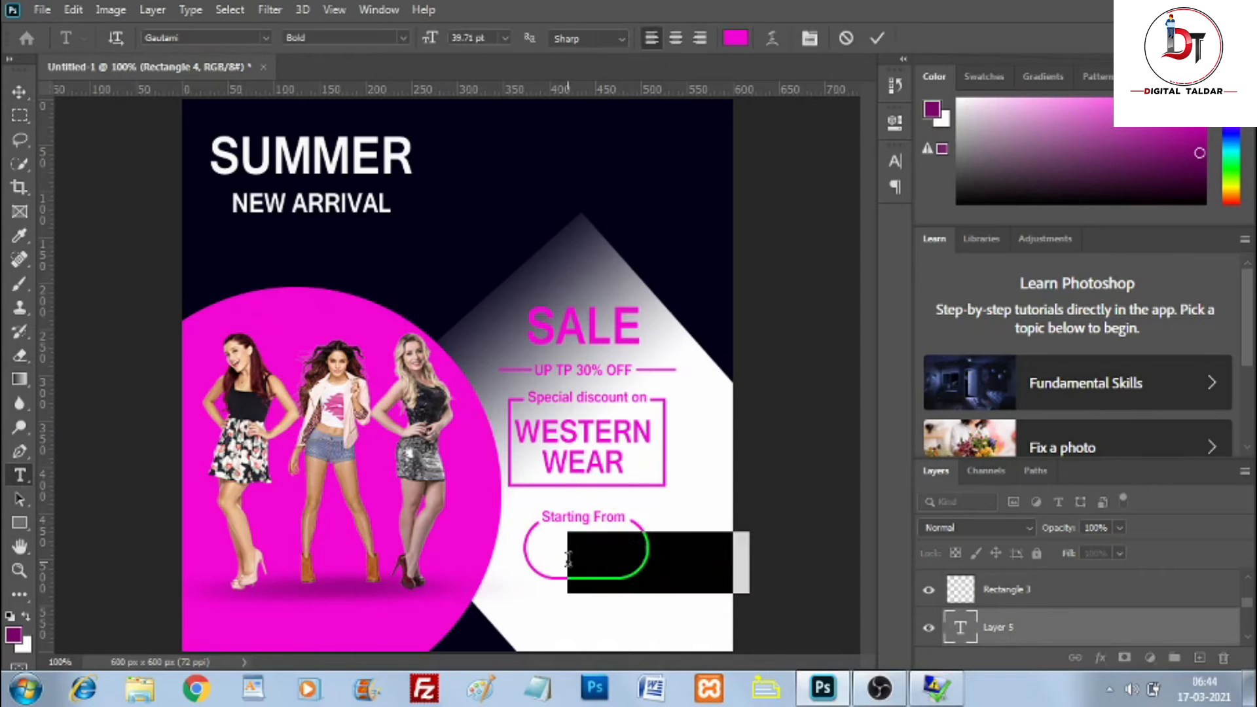
text(Rs. 200)
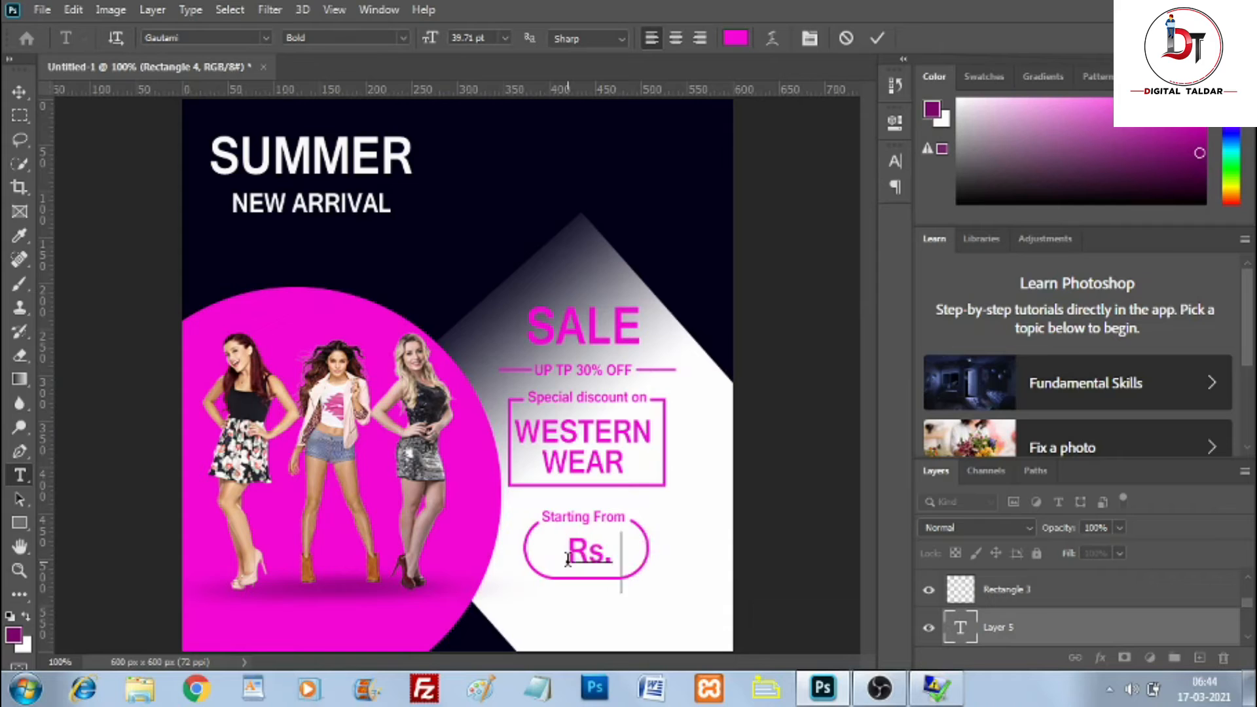
click(877, 38)
key(ctrl+t)
drag(672, 533, 606, 560)
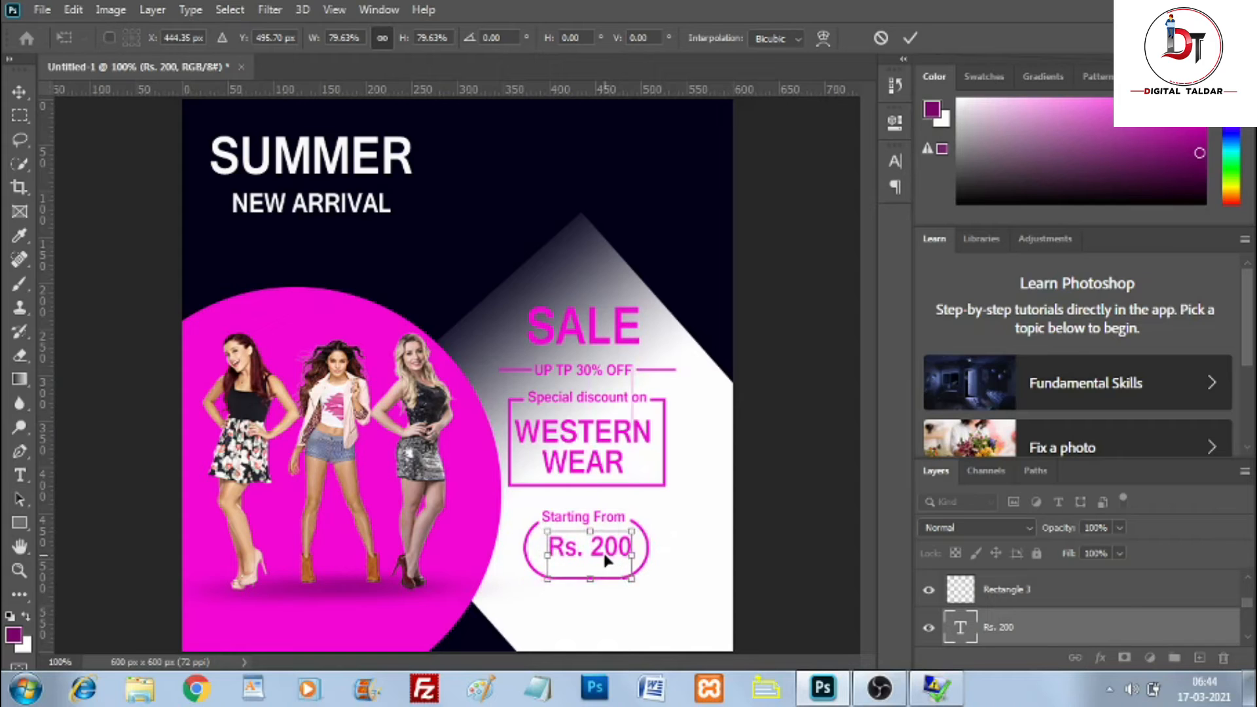
click(910, 36)
Step: Add the magenta text "Only" on the banner's right edge, beside the starting-price block
key(t)
click(679, 495)
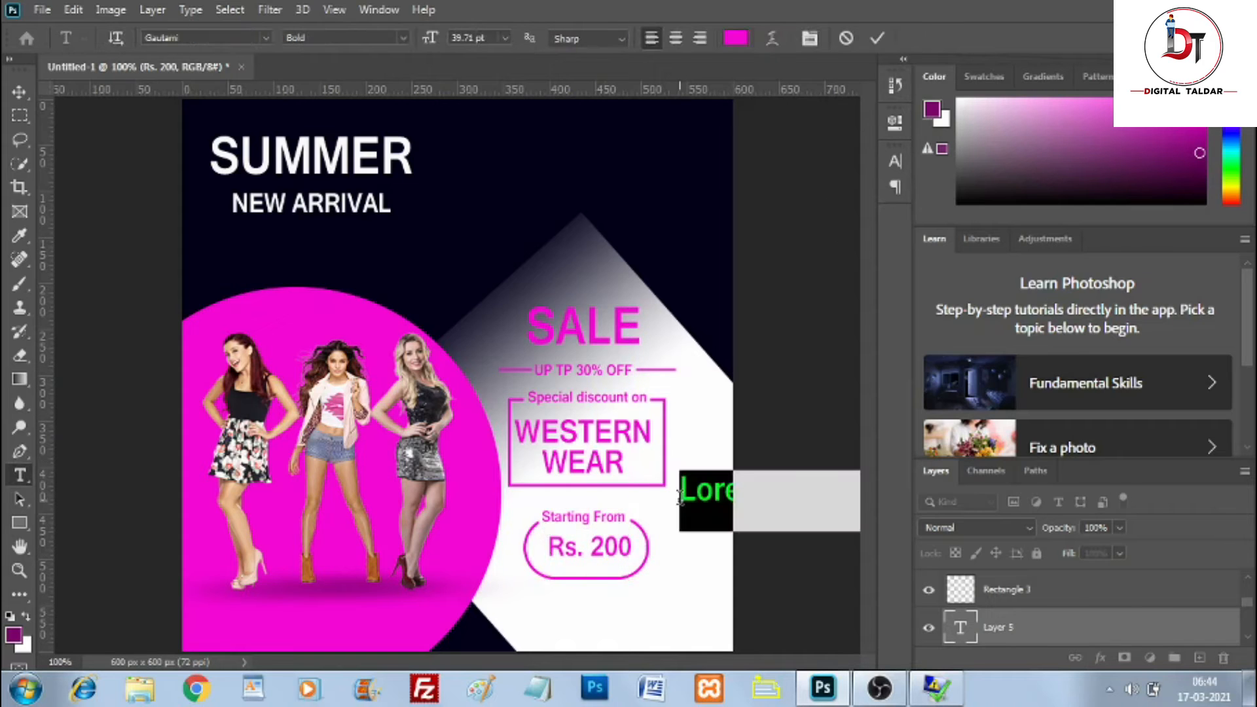
text(onl)
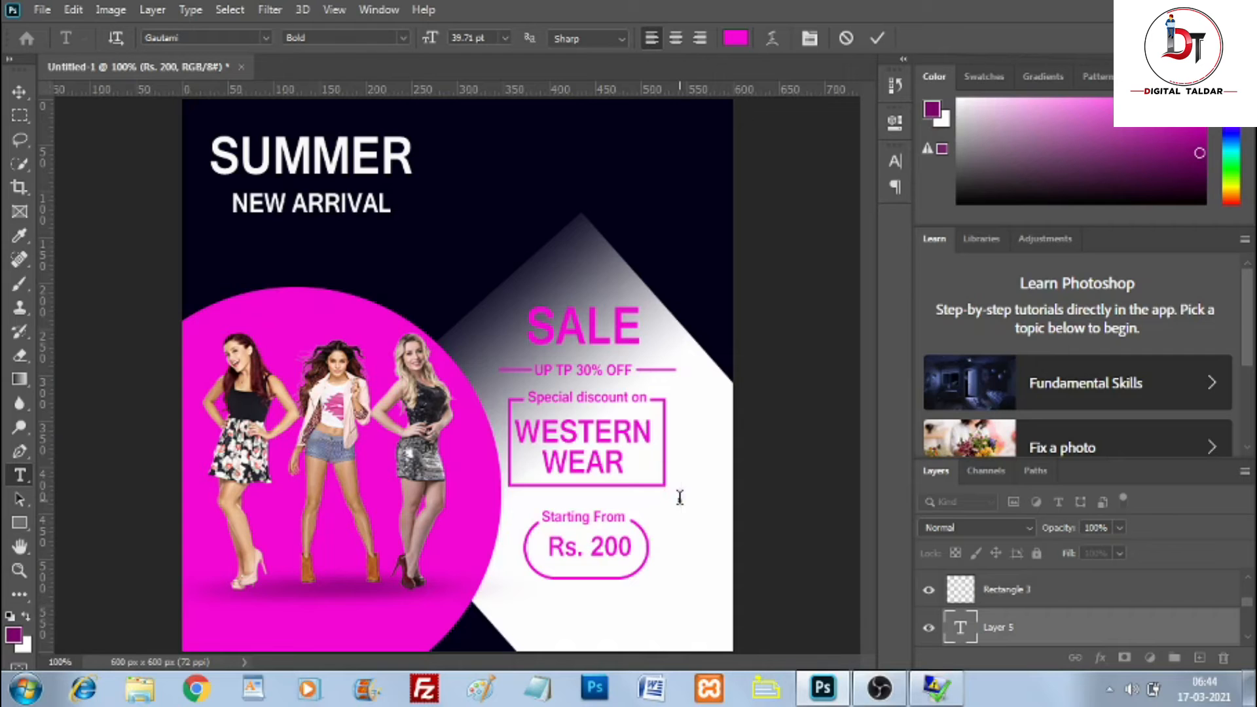
click(878, 38)
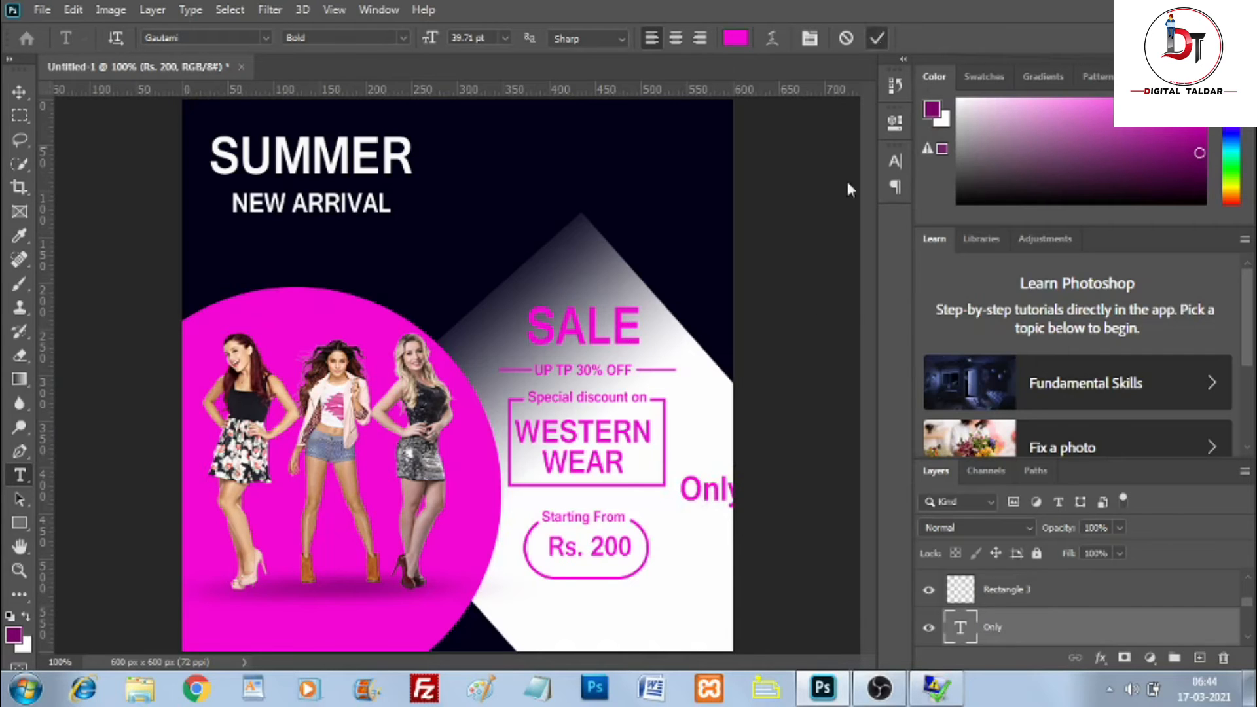
key(ctrl+y)
click(806, 329)
click(877, 39)
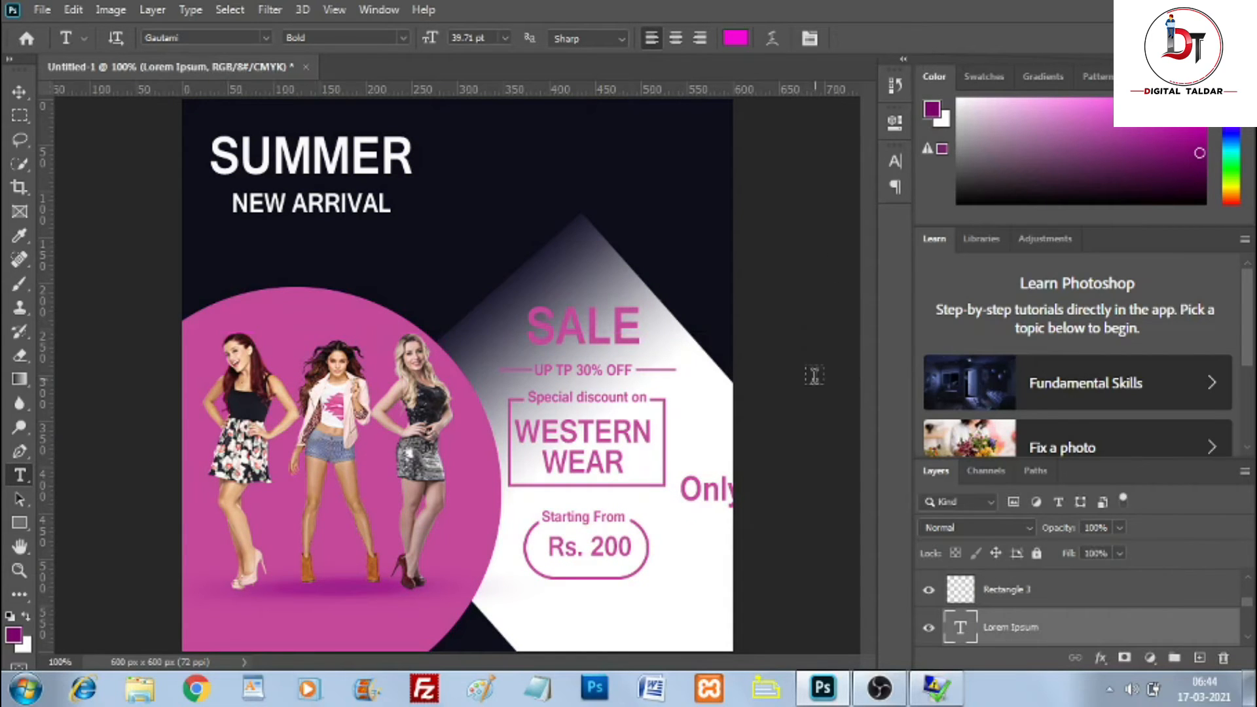
Step: Try to scale down the text "Only" and move it next to "Rs. 200" in the price outline
click(18, 93)
click(696, 508)
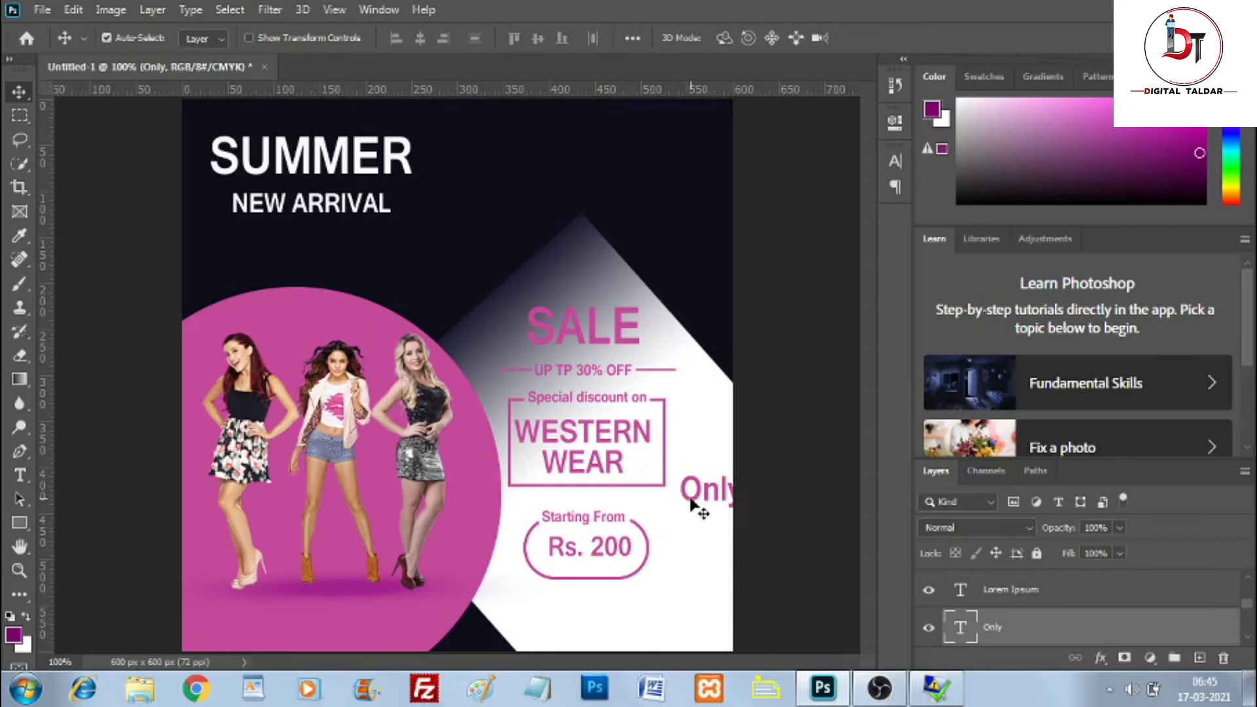
key(ctrl+t)
drag(747, 467, 630, 559)
click(910, 37)
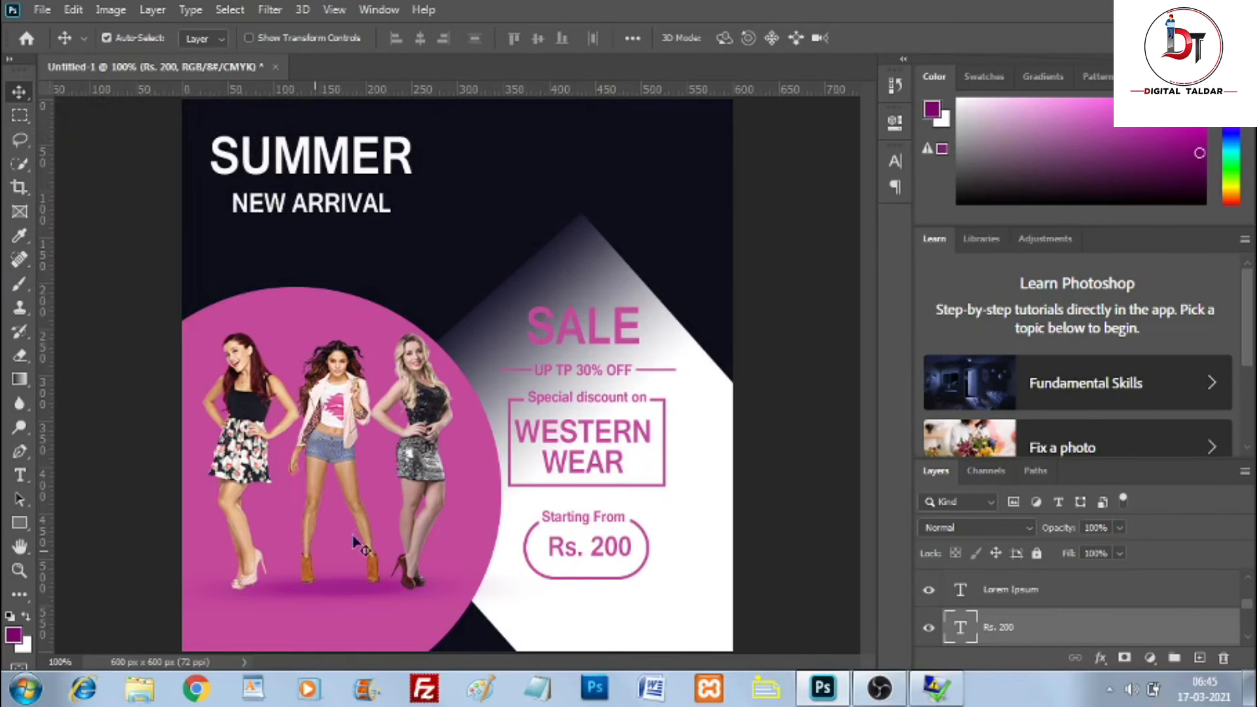
Step: Add the magenta text "FOLLOW US", scale it to about 56% and centre it below the price outline
click(21, 474)
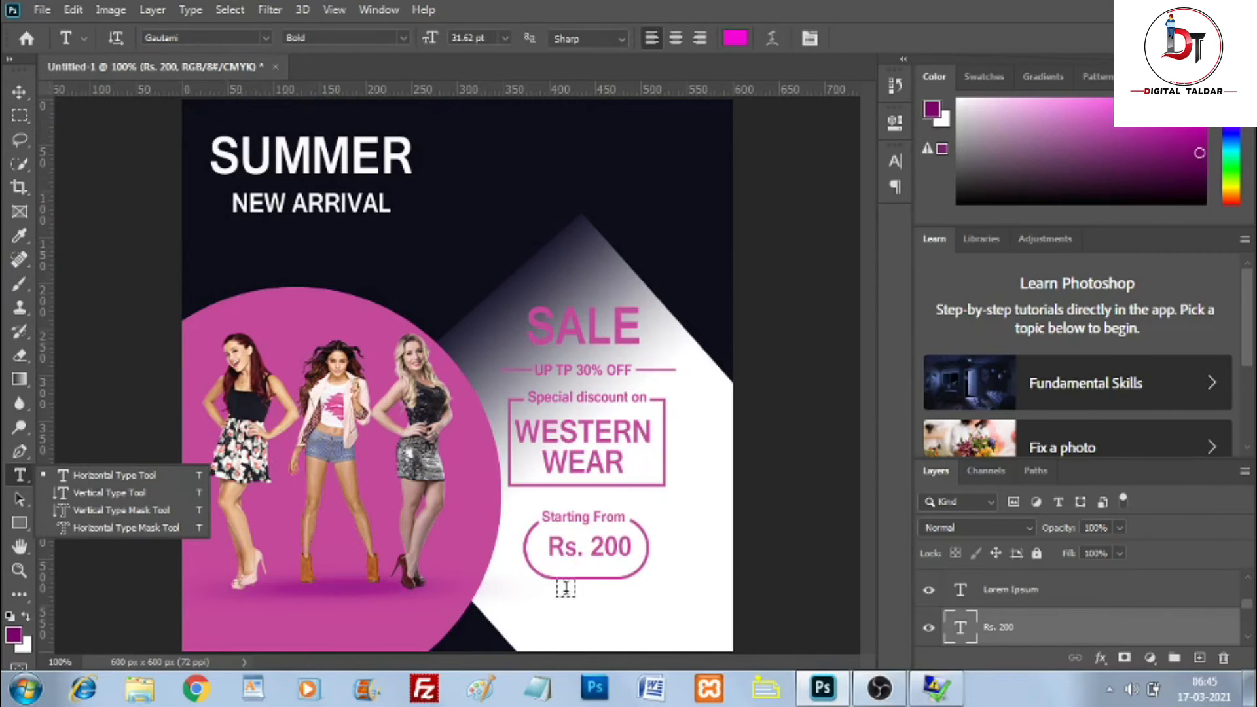
click(569, 595)
text(FOLLOW US)
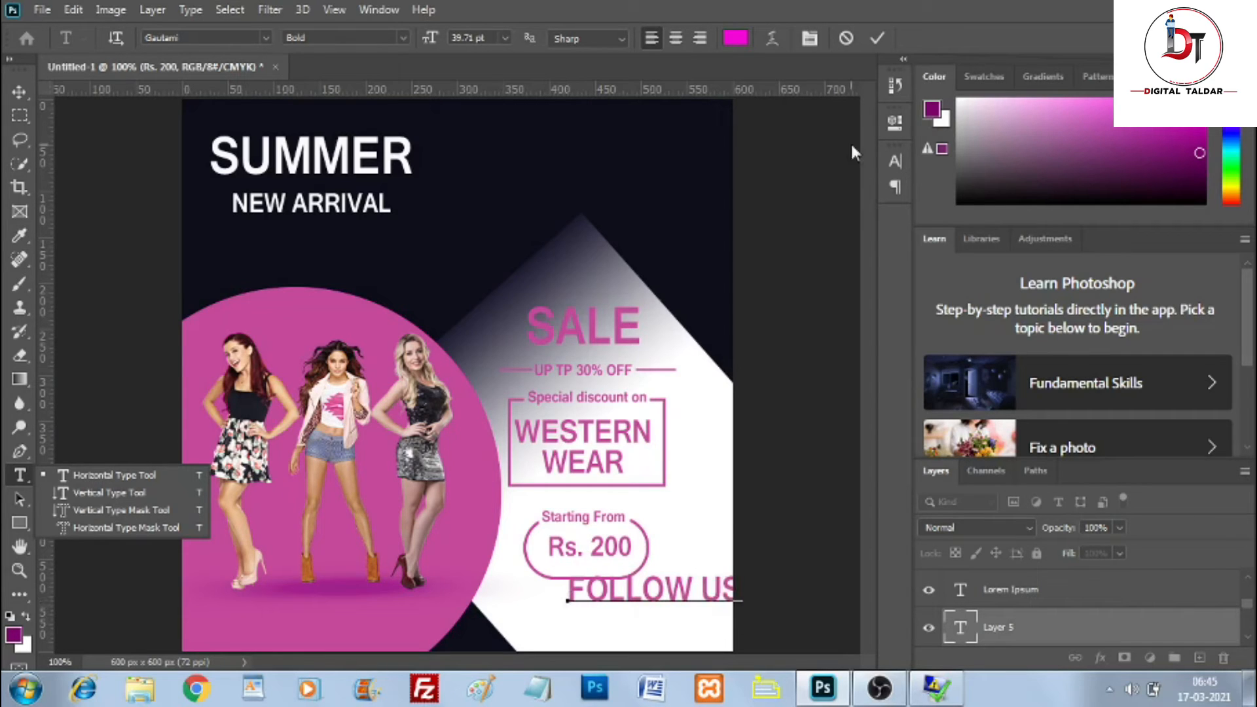
click(878, 38)
key(ctrl+t)
click(845, 154)
click(877, 38)
key(ctrl+t)
drag(745, 600, 668, 606)
drag(612, 600, 587, 608)
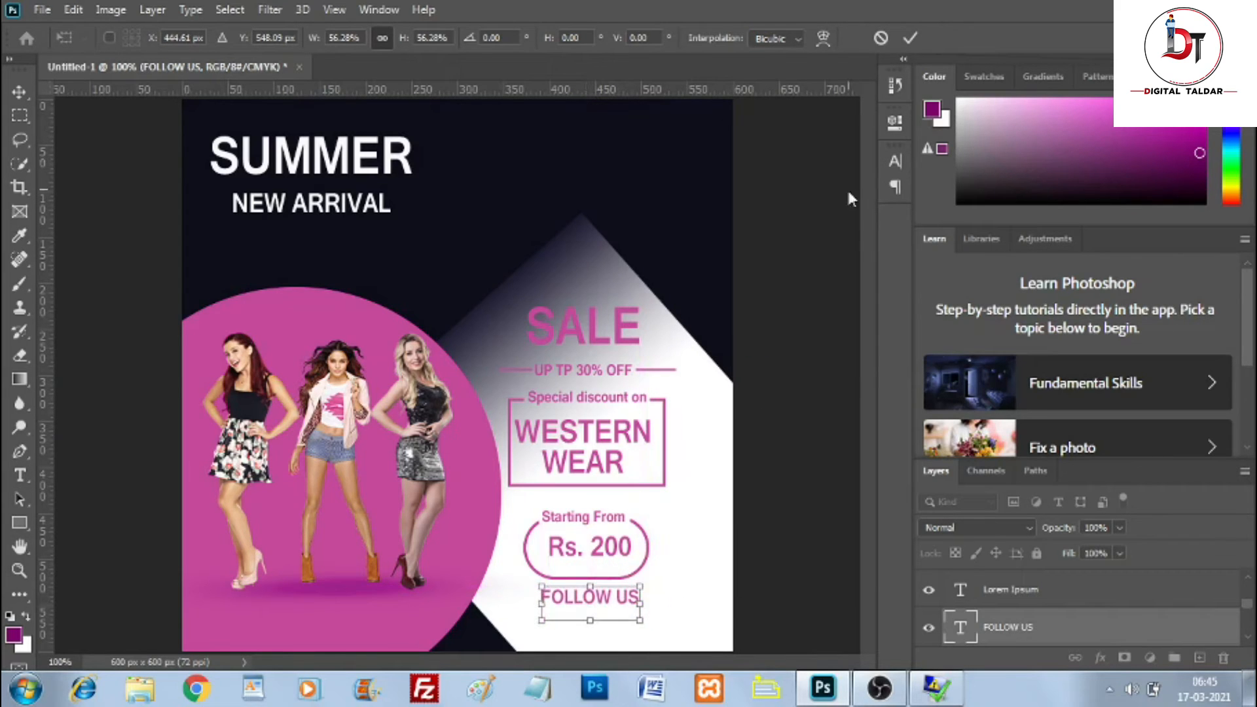
click(910, 41)
Step: Open the social icon sheet pngegg (27) and the QR code image pngegg (28)
click(42, 10)
click(52, 48)
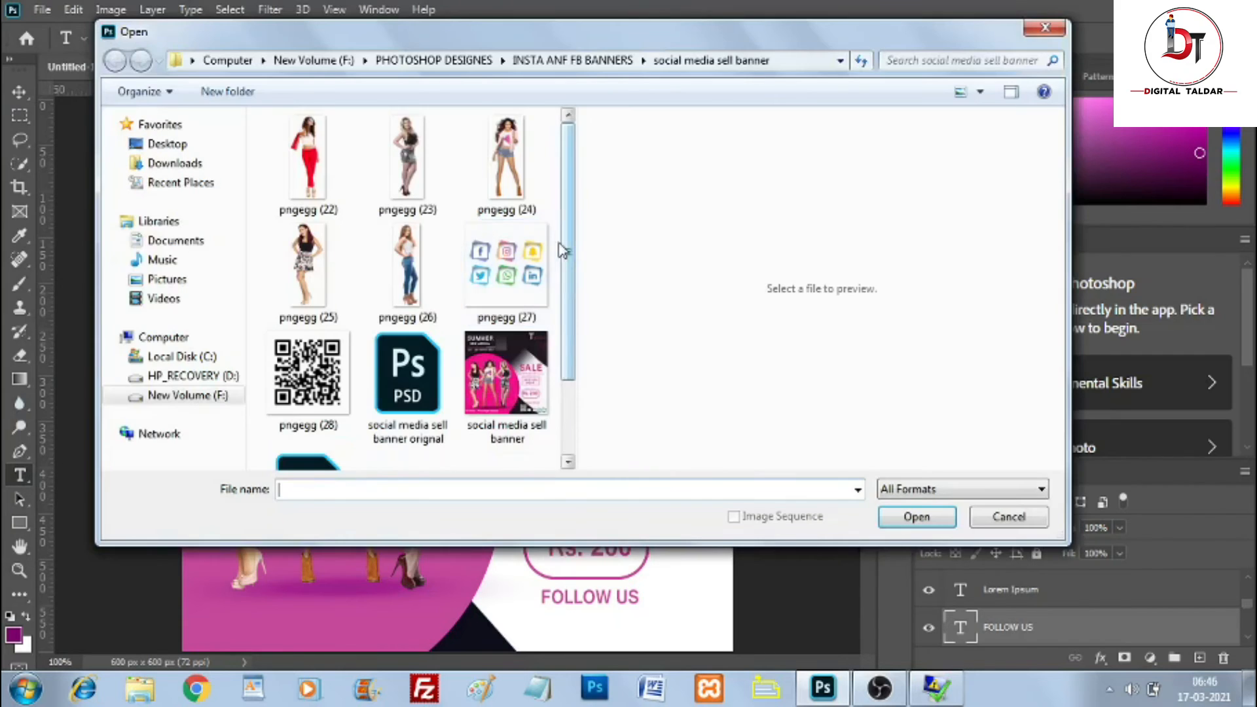
click(524, 275)
ctrl+click(308, 373)
key(Return)
Step: Copy the QR code from pngegg (28).png into the banner document
click(481, 67)
drag(580, 67, 706, 193)
click(145, 68)
click(20, 92)
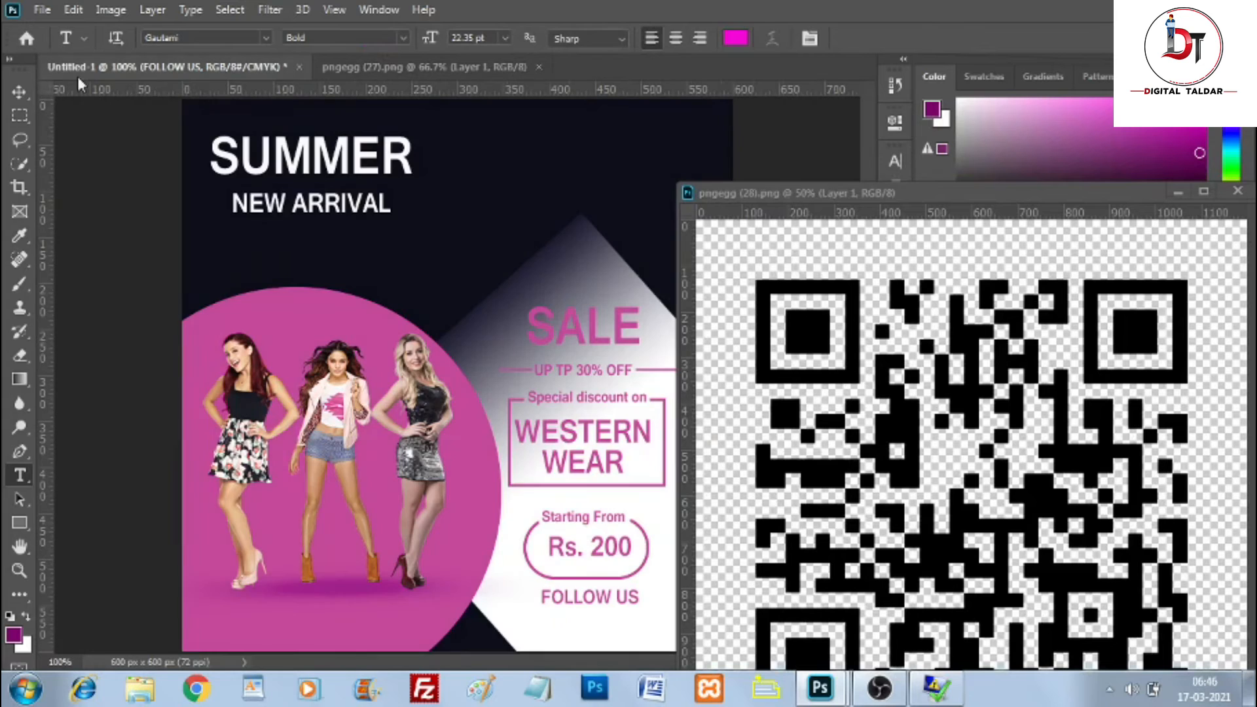
drag(799, 317, 516, 406)
drag(896, 191, 757, 56)
click(145, 67)
Step: Shrink the QR code to a small square and place it below the start of "FOLLOW US"
key(ctrl+t)
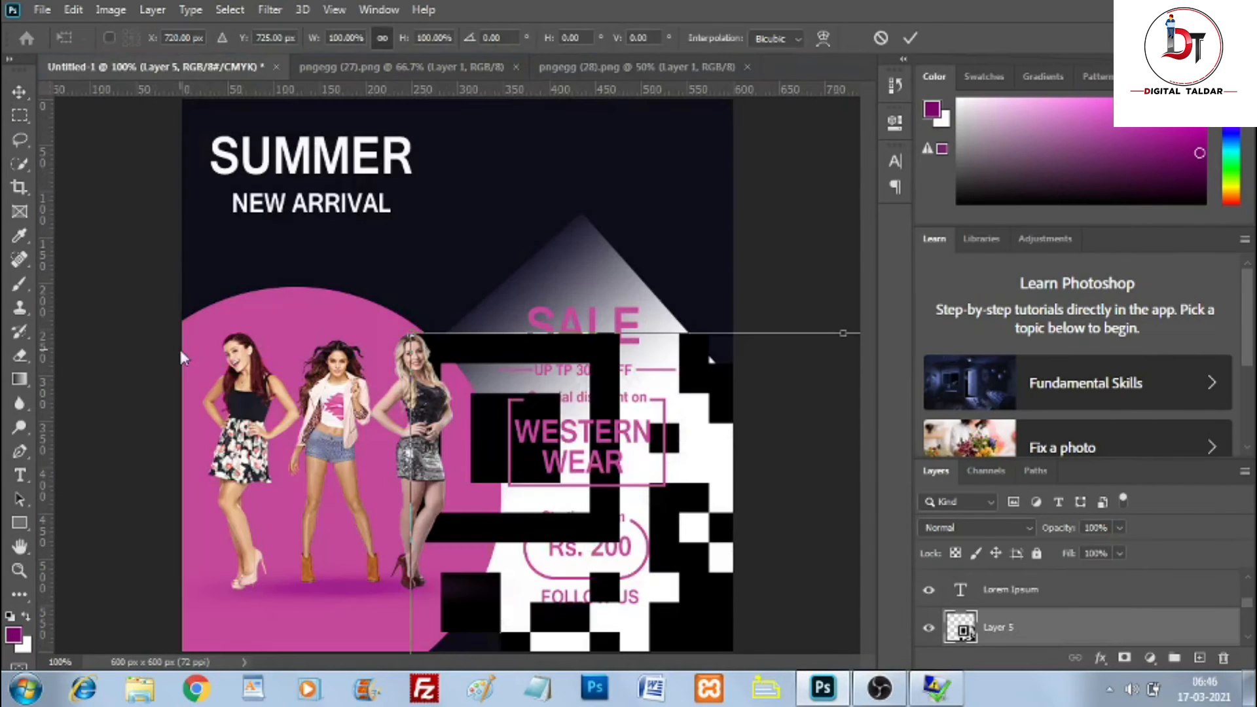
drag(407, 335, 742, 516)
drag(786, 600, 385, 158)
drag(568, 143, 568, 473)
drag(570, 571, 571, 271)
drag(568, 174, 564, 331)
drag(556, 384, 549, 583)
drag(619, 530, 534, 633)
click(910, 40)
Step: Erase every icon except Facebook in pngegg (27).png with an enlarged eraser
key(ctrl+Tab)
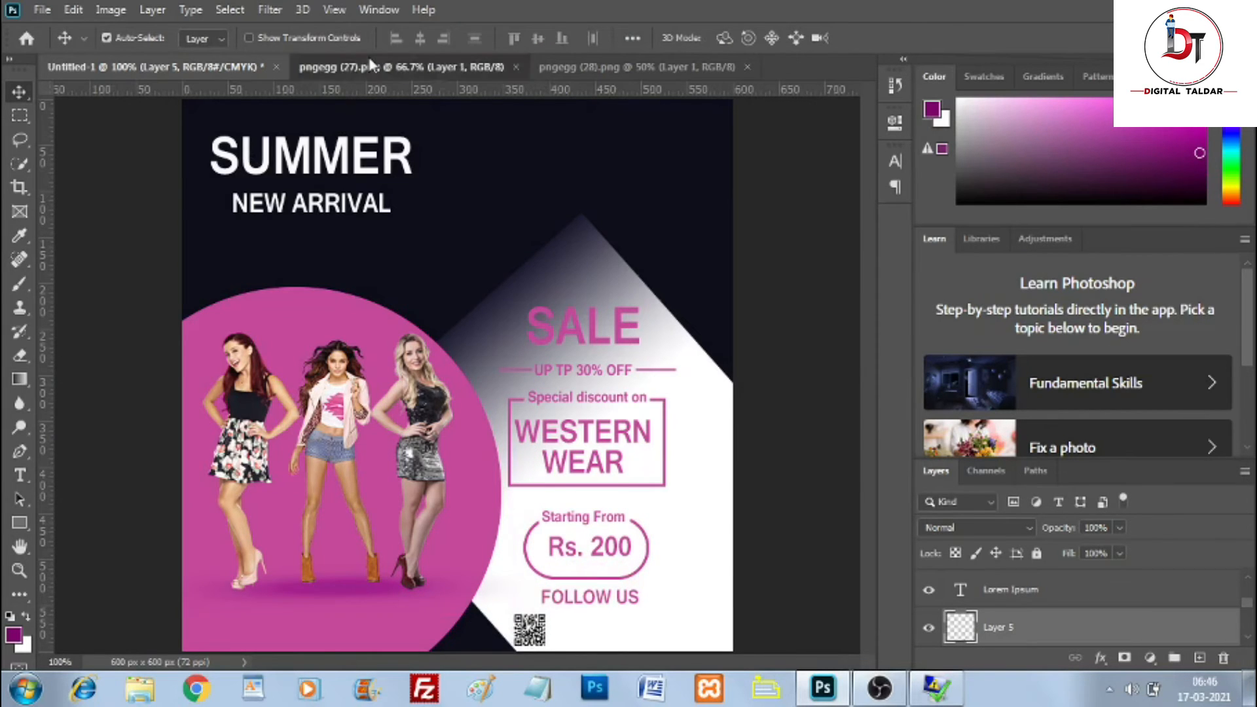
click(19, 356)
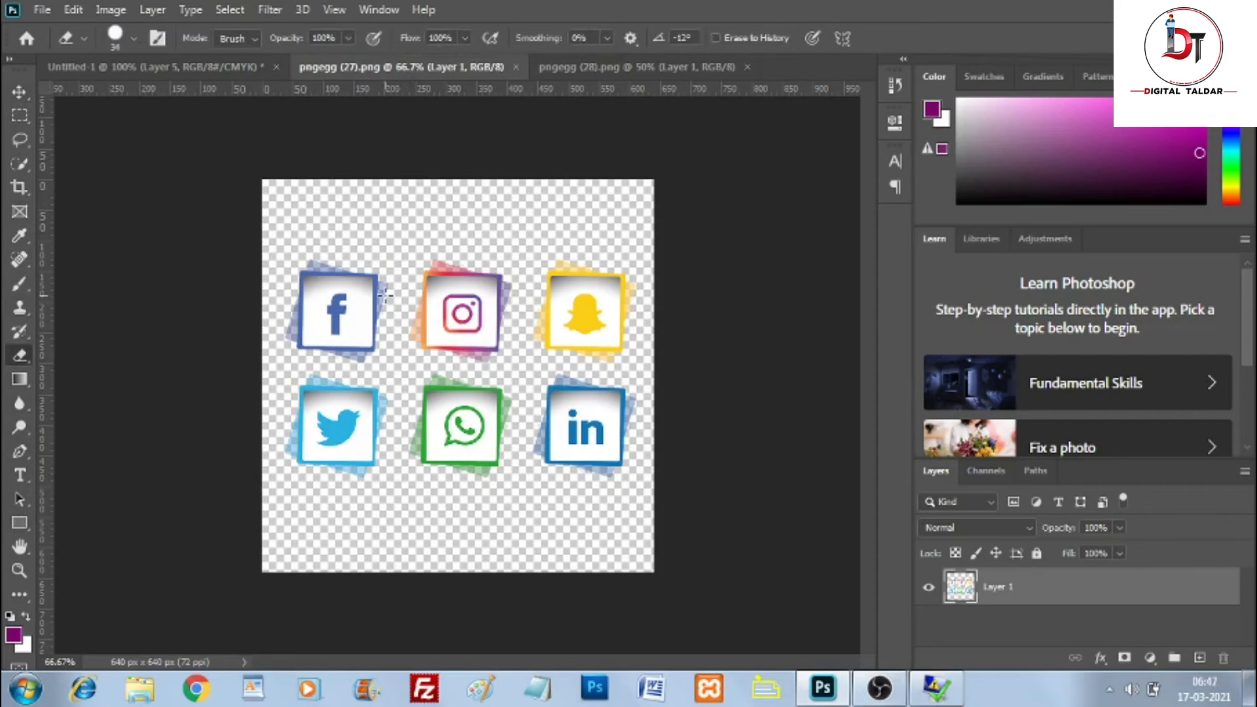
click(134, 38)
mouse_move(450, 275)
mouse_down()
mouse_move(458, 419)
mouse_move(582, 412)
mouse_move(601, 286)
mouse_move(379, 450)
mouse_up()
Step: Copy the isolated Facebook icon from pngegg (27).png into the banner
key(v)
drag(403, 66, 153, 67)
click(153, 67)
Step: Scale the Facebook icon to about 18.5% and place it just right of the QR code
key(ctrl+t)
drag(316, 369, 230, 455)
drag(200, 490, 586, 615)
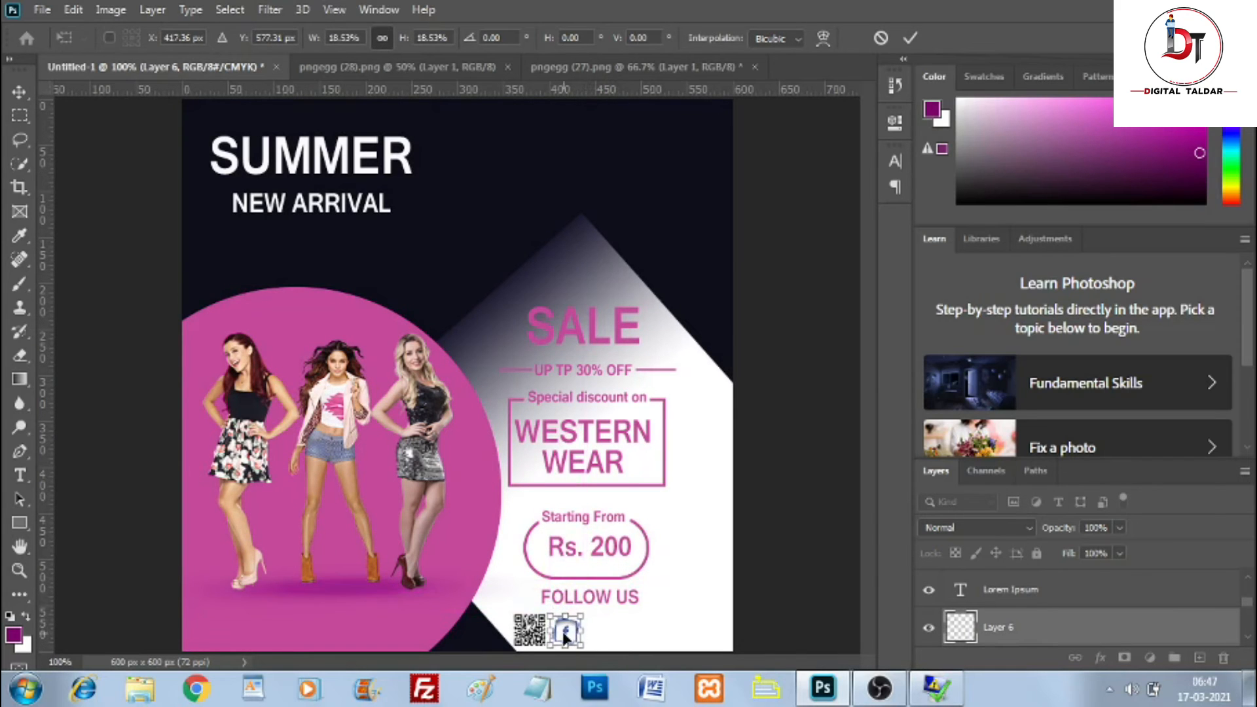
click(911, 37)
Step: Isolate the Instagram icon in pngegg (27).png by erasing all the other icons
click(569, 66)
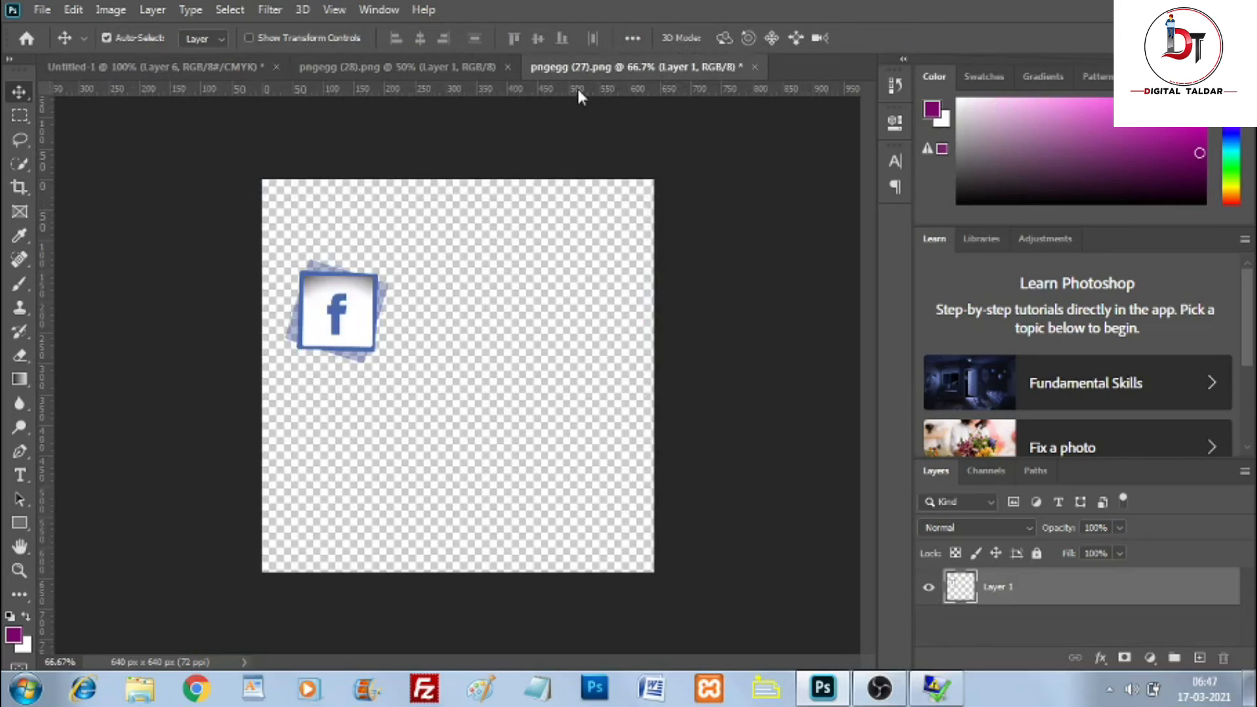
click(20, 356)
drag(324, 275, 332, 508)
mouse_move(365, 414)
mouse_down()
mouse_move(640, 407)
mouse_move(587, 394)
mouse_up()
Step: Copy the isolated Instagram icon from pngegg (27).png into the banner
drag(583, 66, 634, 165)
click(19, 92)
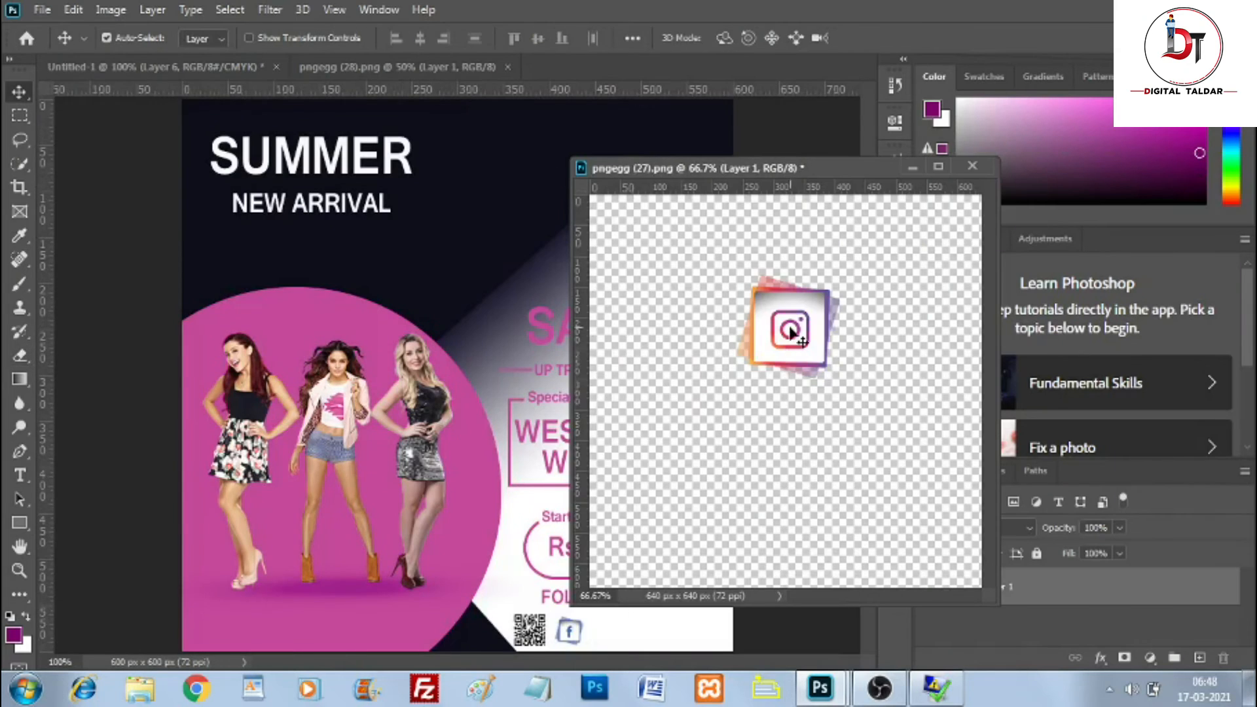
drag(793, 332, 488, 495)
drag(745, 168, 248, 64)
click(248, 64)
Step: Scale the Instagram icon to about 19% and place it right of the Facebook icon
key(ctrl+t)
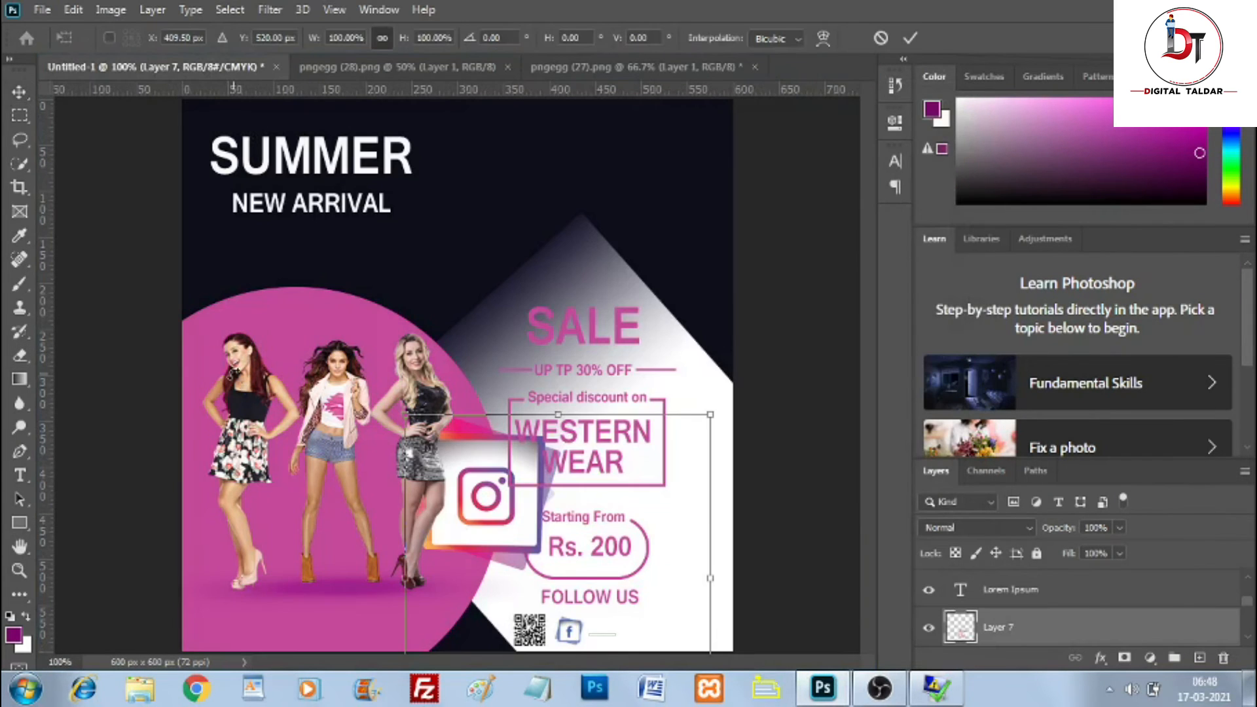
drag(710, 415, 488, 543)
drag(466, 624, 638, 419)
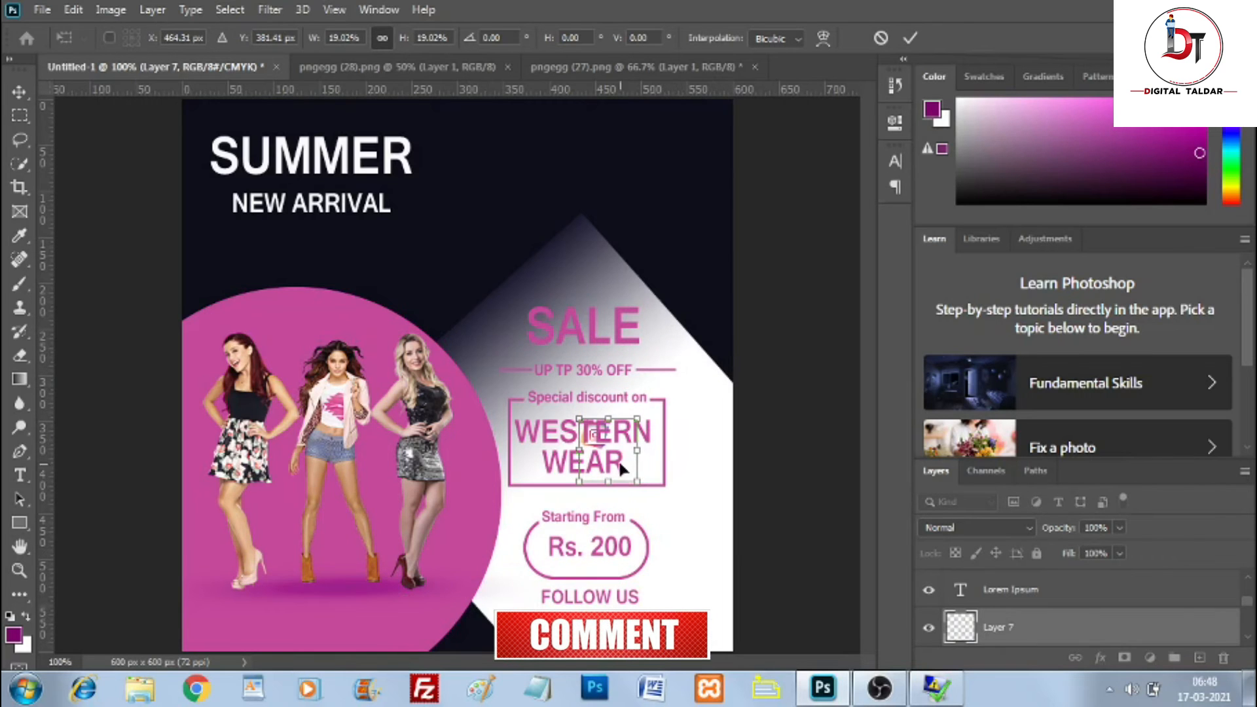
drag(627, 462, 633, 655)
click(910, 37)
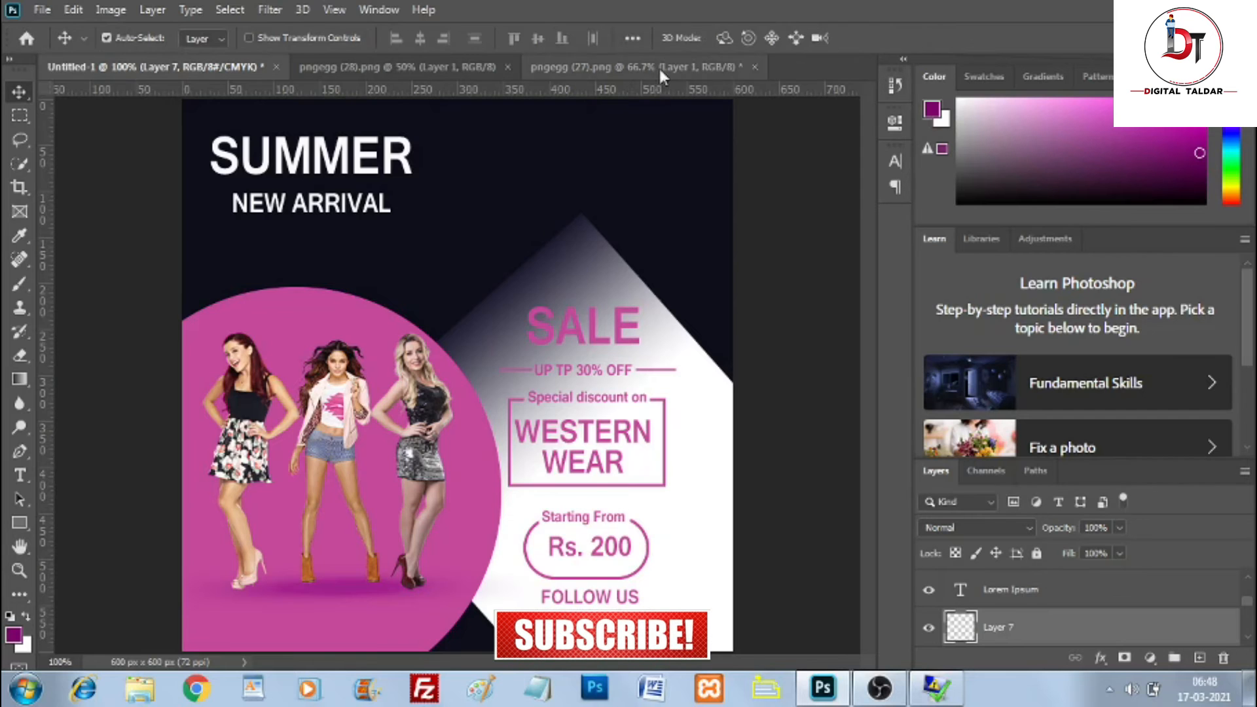
Step: Restore the erased icons in pngegg (27).png and erase all of them except Twitter
click(658, 66)
key(ctrl+z)
click(20, 355)
mouse_move(308, 315)
mouse_down()
mouse_move(636, 307)
mouse_move(596, 334)
mouse_move(570, 560)
mouse_move(452, 372)
mouse_up()
Step: Copy the isolated Twitter icon from pngegg (27).png into the banner
drag(592, 67, 628, 123)
click(19, 92)
mouse_move(649, 391)
mouse_down()
mouse_move(501, 446)
mouse_move(491, 431)
mouse_up()
drag(786, 123, 753, 68)
click(259, 66)
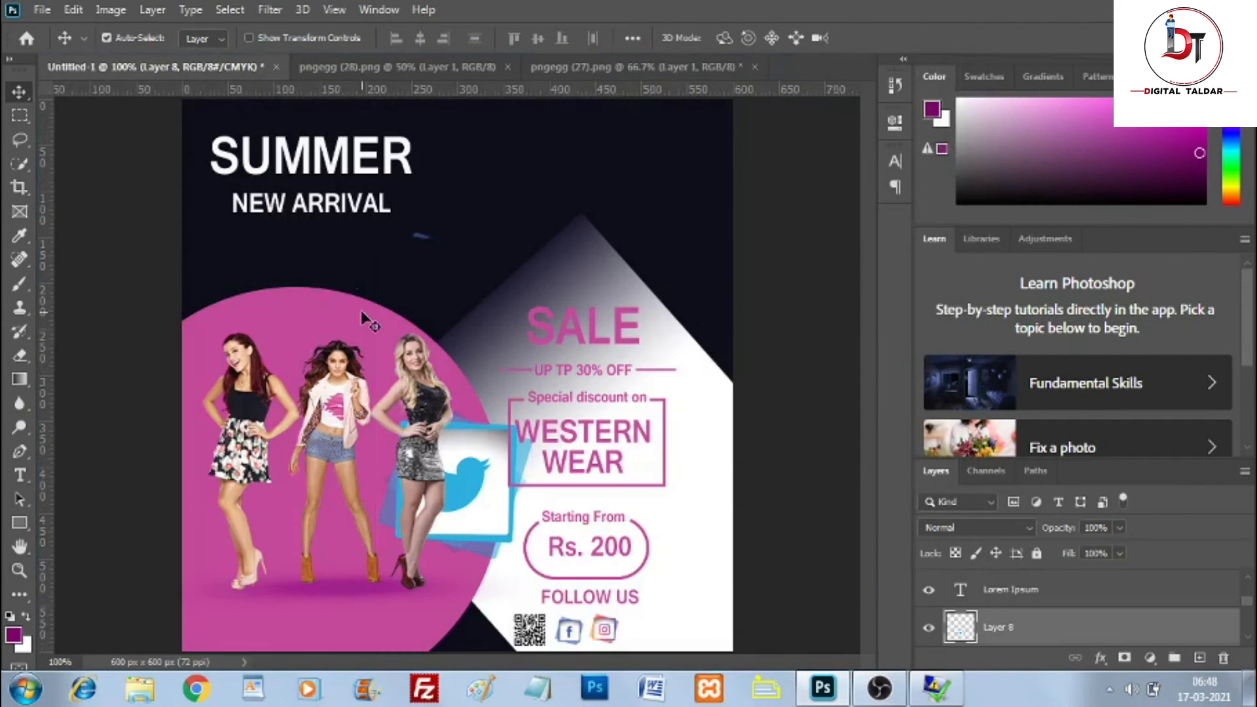
Step: Erase the stray blue mark above the models from the Twitter icon's layer
key(ctrl+t)
click(908, 39)
click(20, 356)
click(429, 220)
click(19, 93)
Step: Scale the Twitter icon down to match the other icons and place it right of the Instagram icon
key(ctrl+t)
drag(529, 405, 426, 507)
drag(422, 521, 658, 616)
click(909, 38)
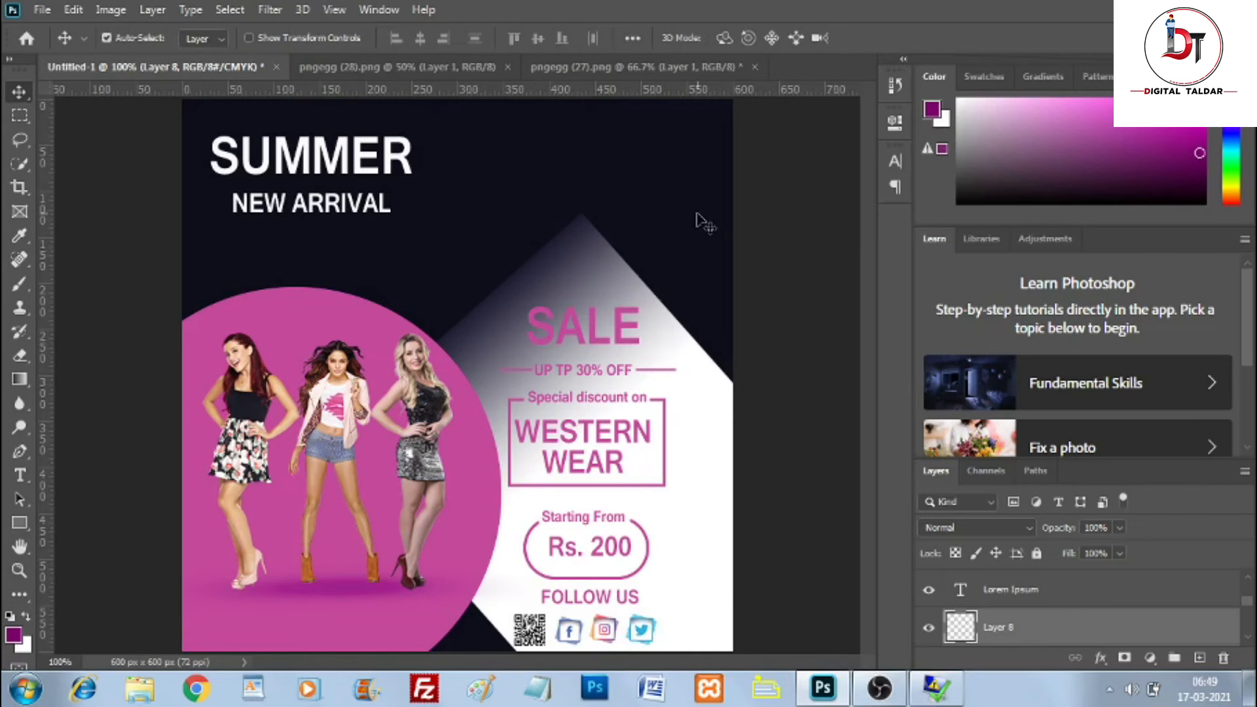
Step: Isolate the WhatsApp icon in pngegg (27).png by erasing all the other icons
click(632, 67)
click(21, 356)
mouse_move(314, 426)
mouse_down()
mouse_move(336, 393)
mouse_move(367, 452)
mouse_up()
mouse_move(578, 323)
mouse_down()
mouse_move(573, 377)
mouse_move(640, 356)
mouse_up()
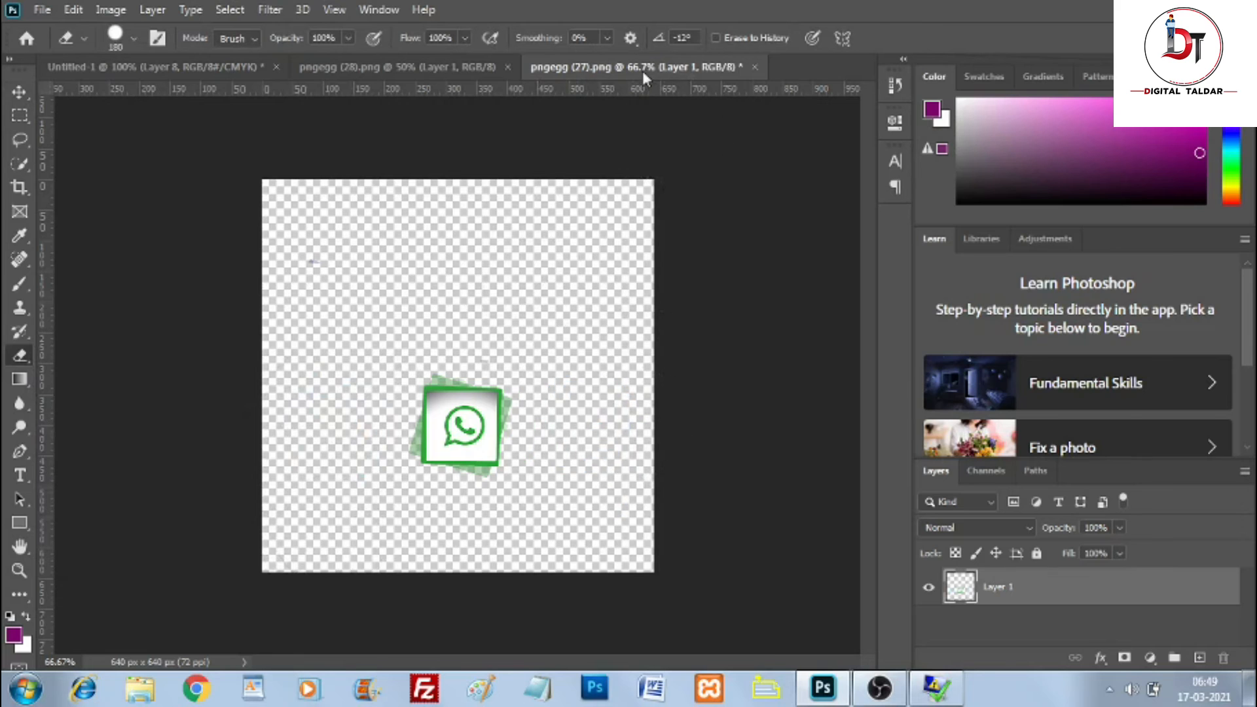
Step: Copy the isolated WhatsApp icon into the banner and close pngegg (27).png without saving
drag(642, 71, 670, 117)
key(v)
drag(757, 392, 501, 508)
click(939, 116)
click(635, 272)
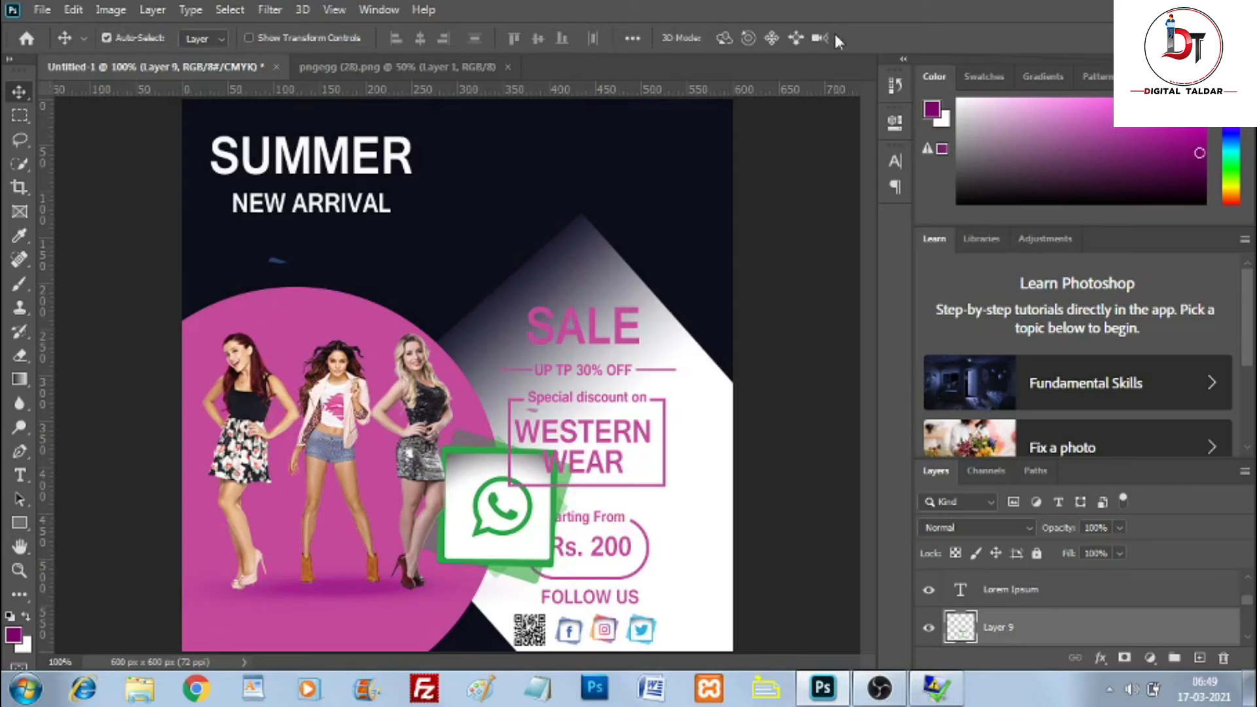
Step: Erase the stray mark from the WhatsApp layer and fit the icon at about 18% right of the Twitter icon
click(19, 356)
click(20, 92)
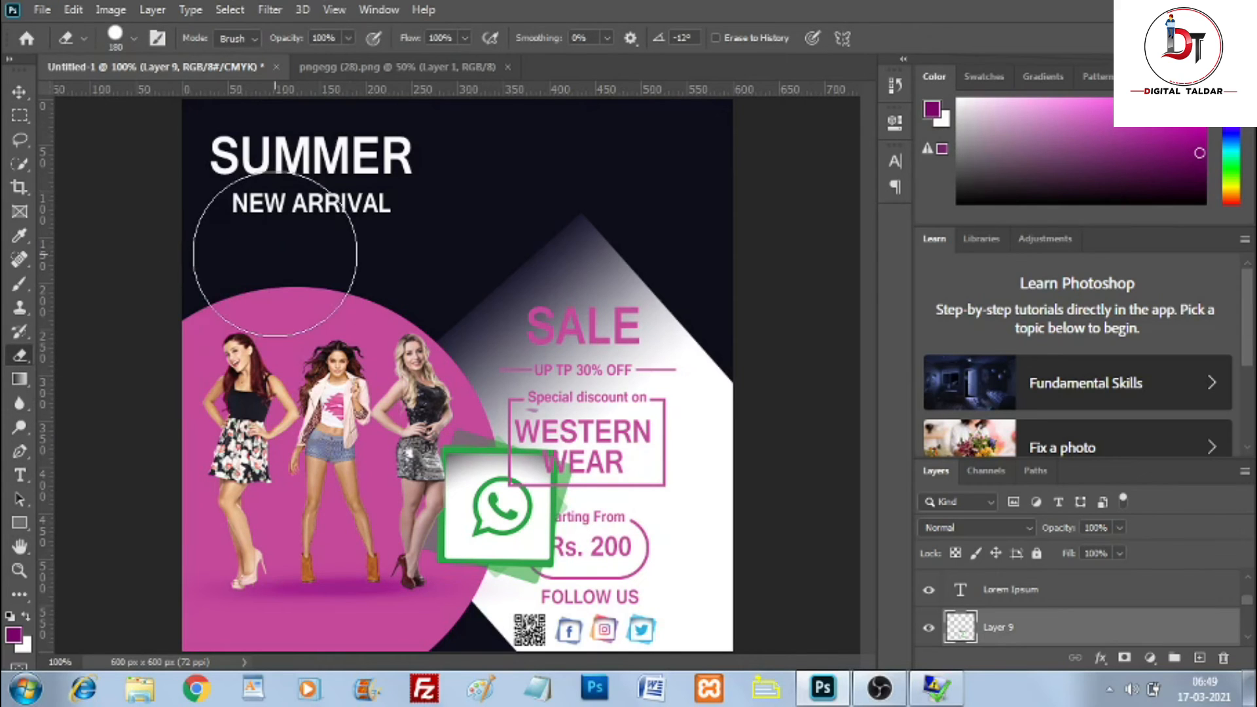
key(ctrl+t)
drag(575, 410, 695, 612)
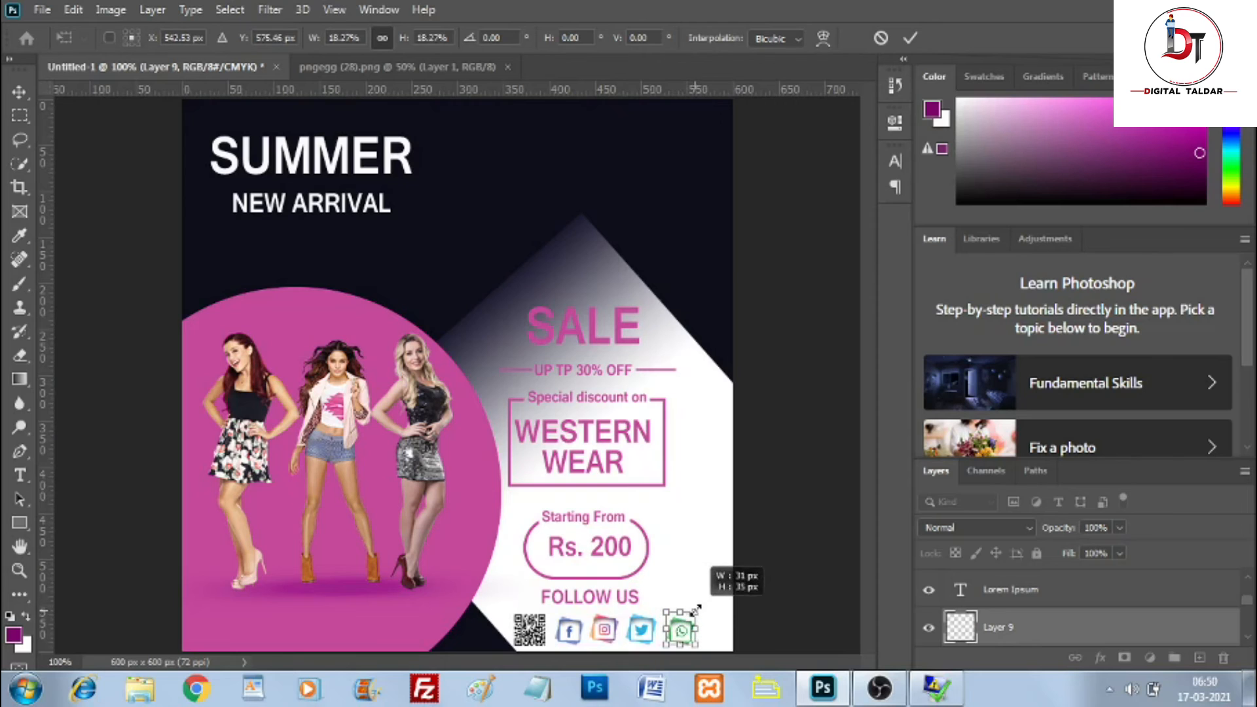
click(910, 41)
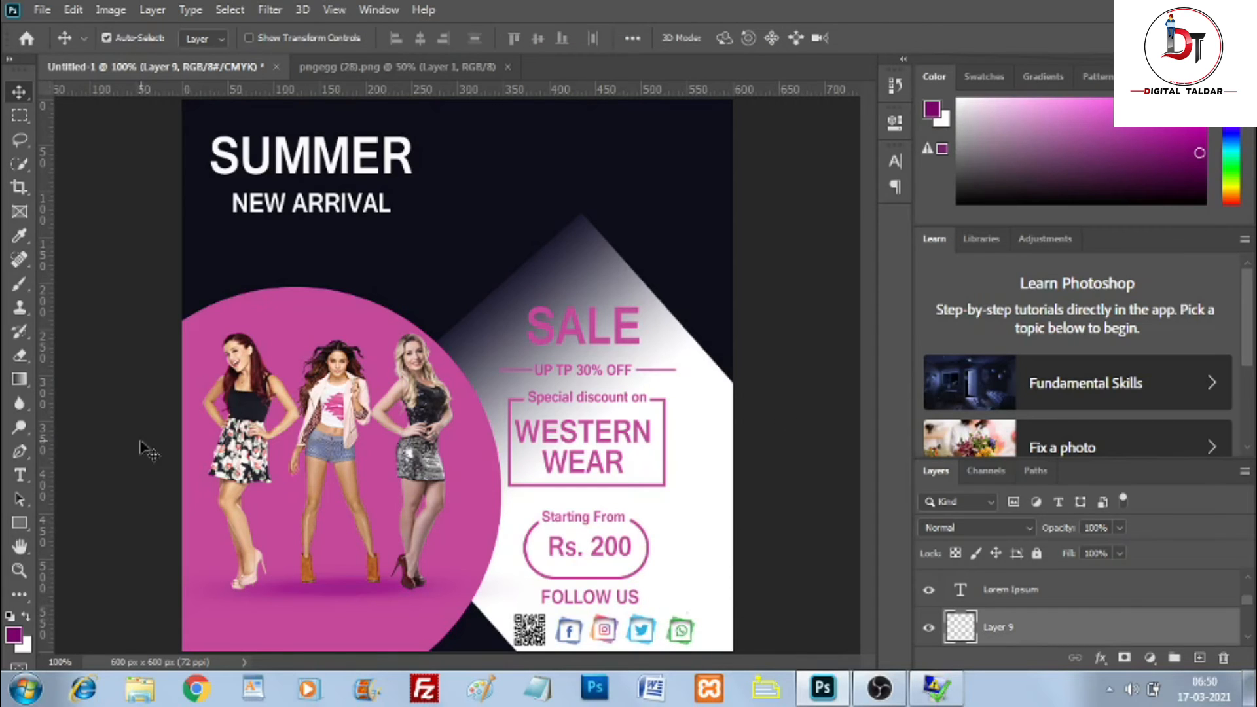
click(20, 523)
drag(451, 169, 709, 197)
click(635, 232)
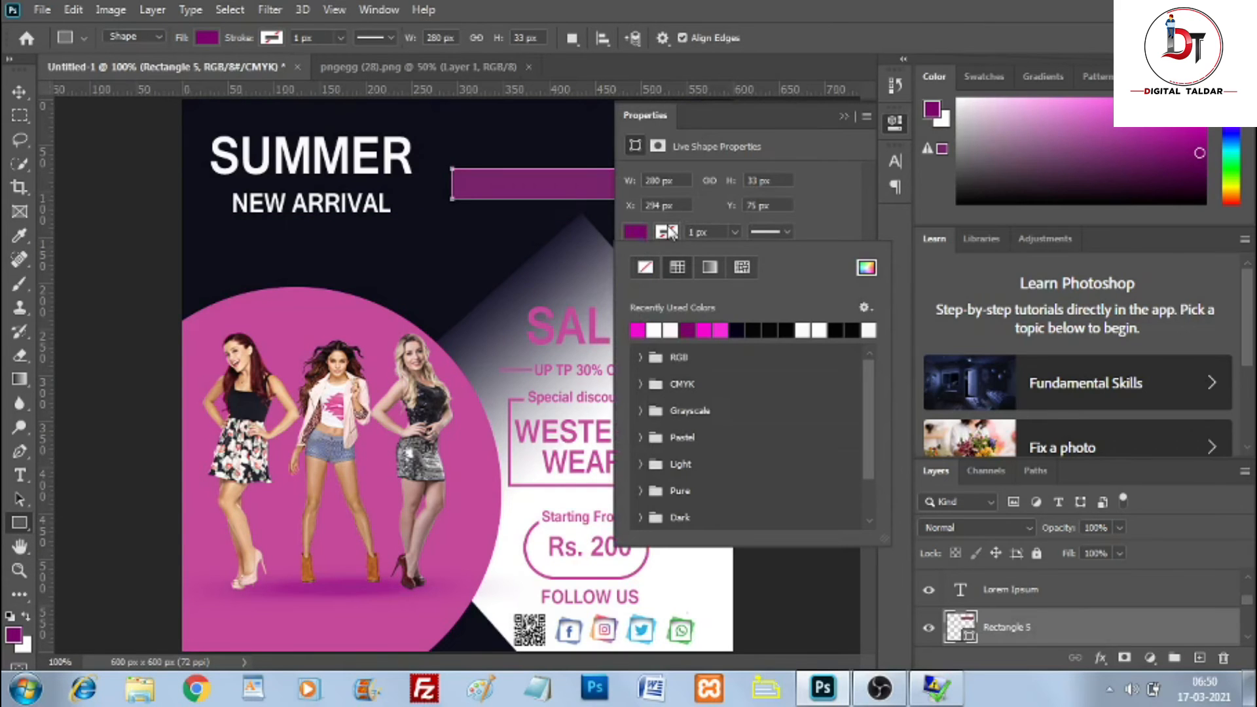
click(866, 267)
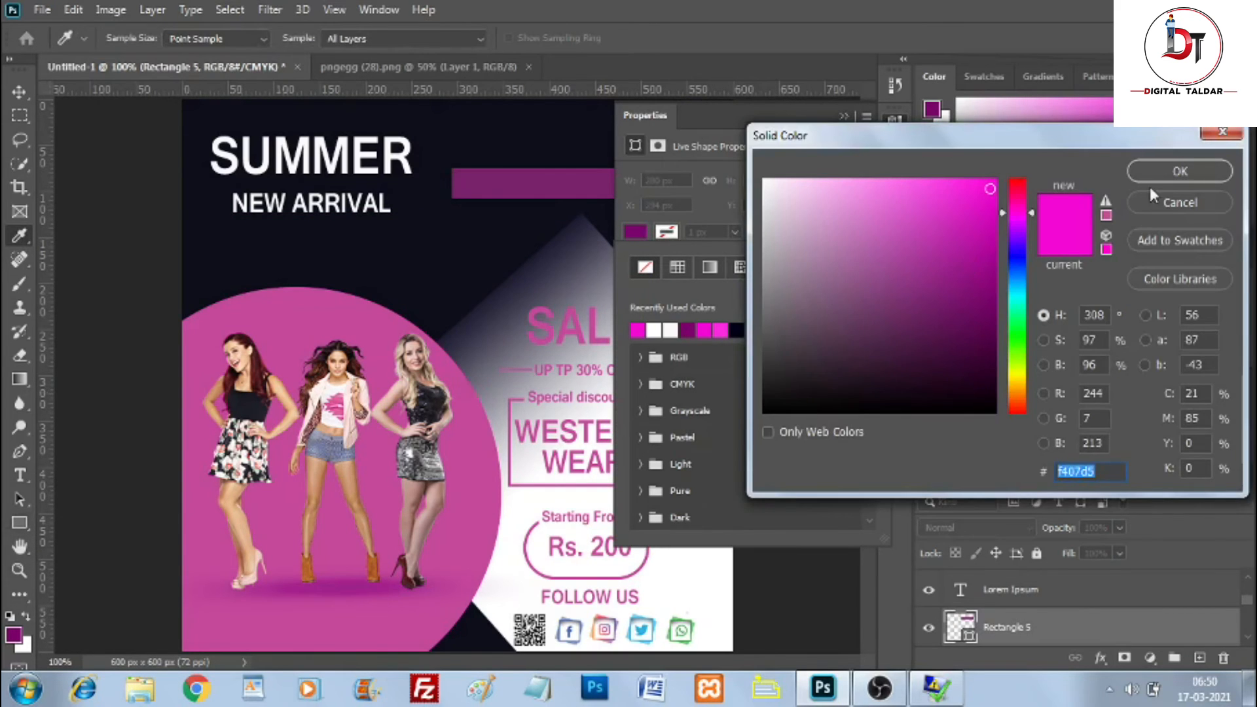
click(1153, 199)
click(704, 297)
double_click(969, 636)
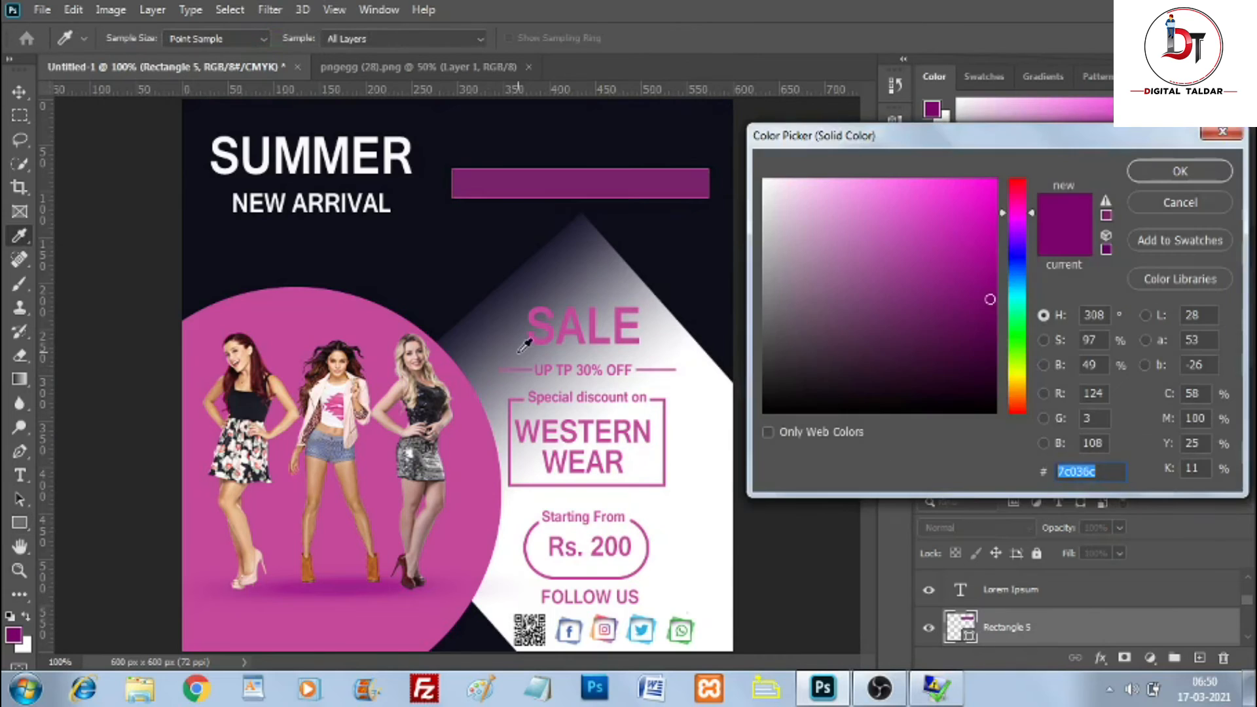
click(348, 334)
click(1178, 171)
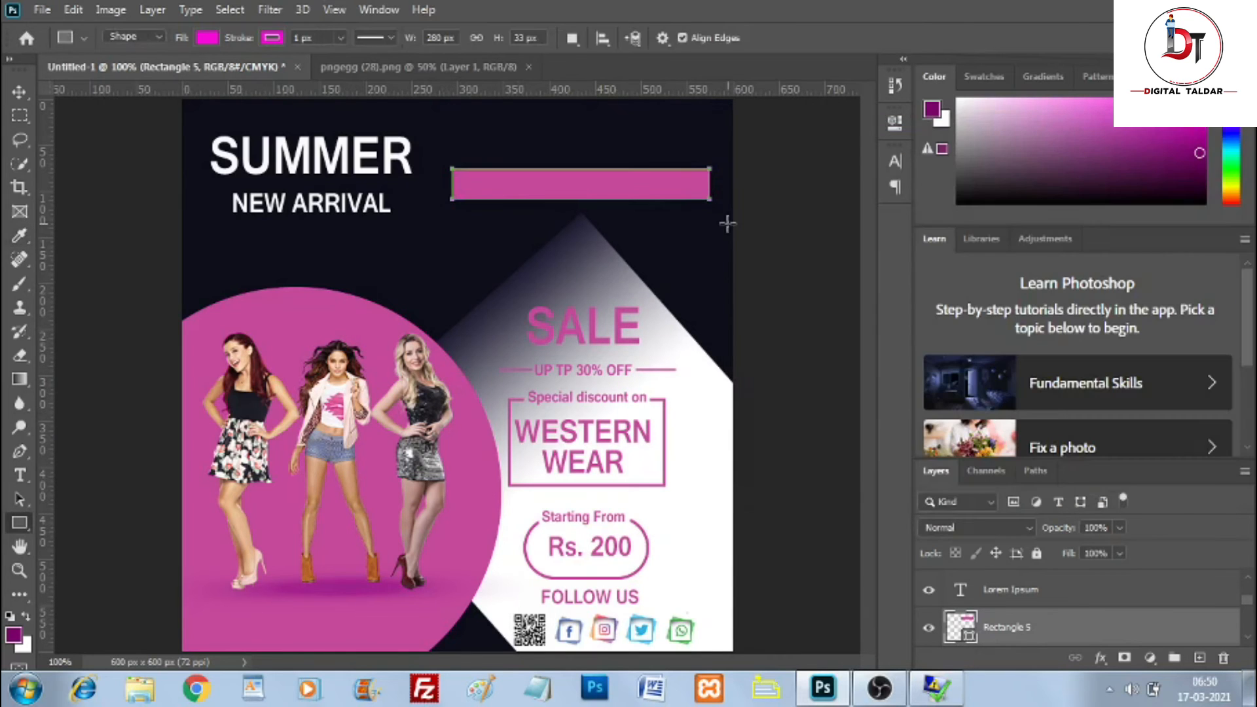
key(Delete)
Step: Draw a rectangle about 310 by 32 px to the right of the "SUMMER" headline and fill it magenta
drag(443, 152, 727, 181)
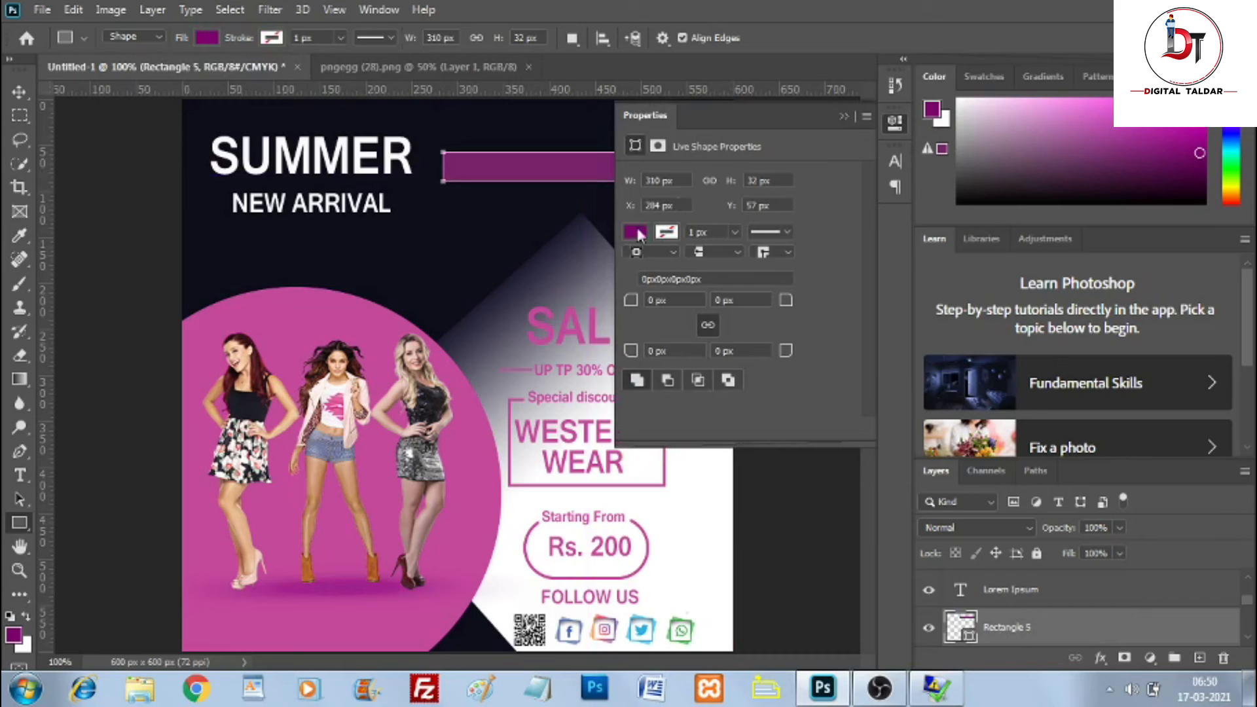
click(635, 232)
click(638, 329)
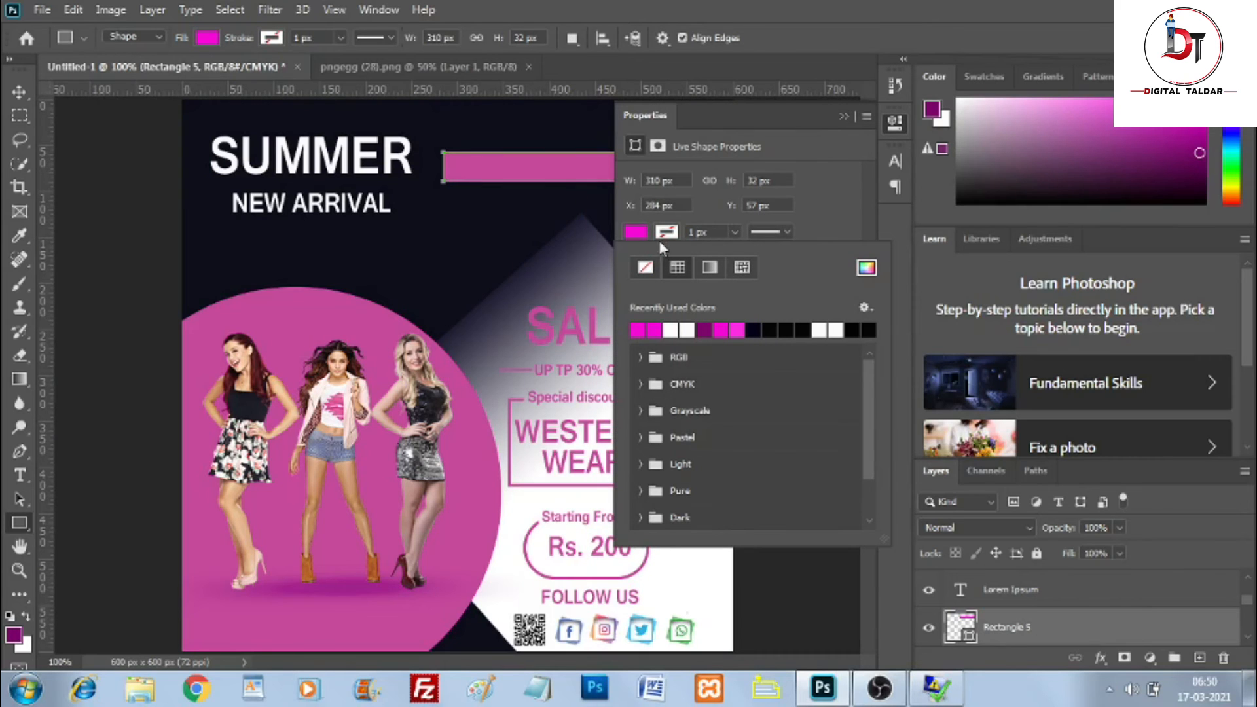
Step: Remove the new rectangle's fill and give it a 3 px dotted magenta stroke
click(645, 267)
click(667, 231)
click(638, 330)
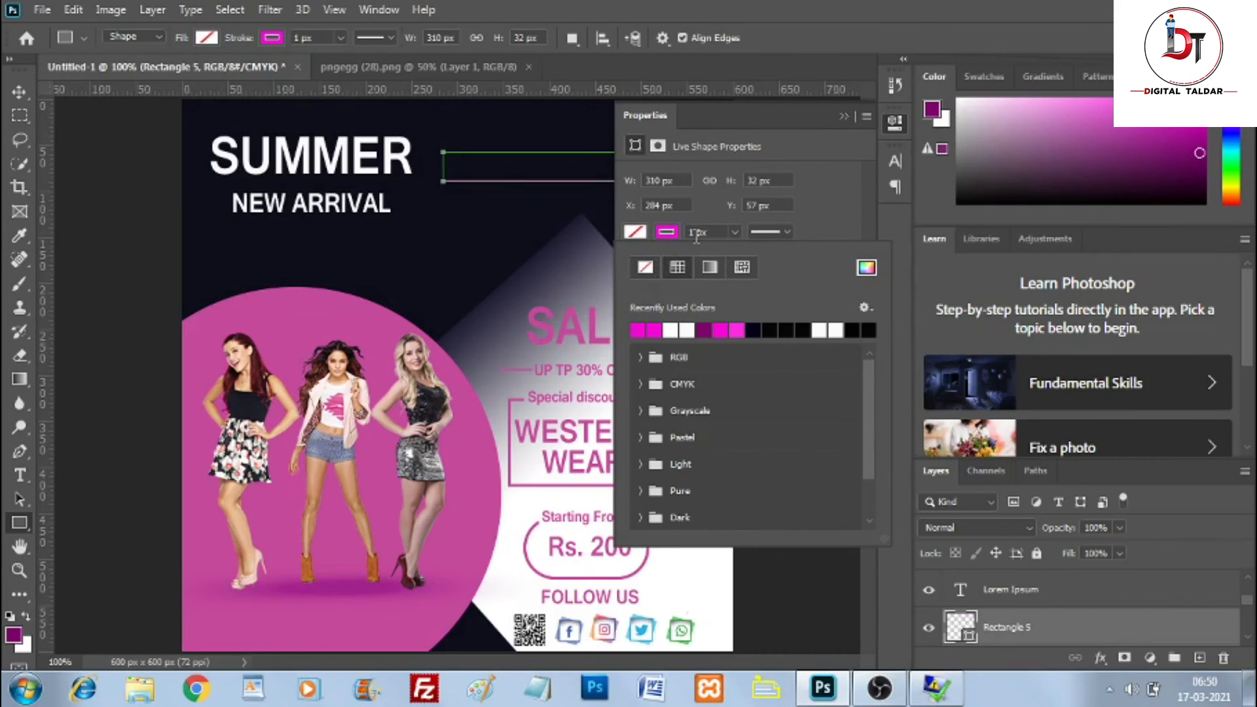
click(695, 233)
click(763, 234)
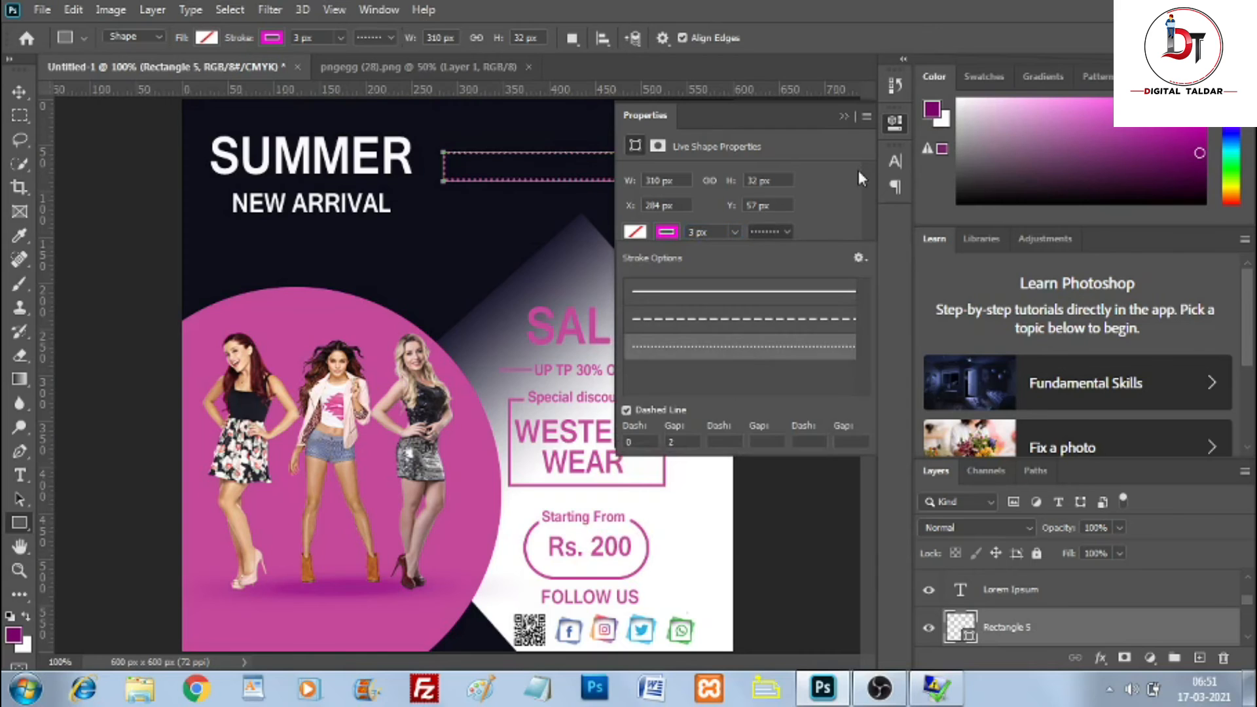
Step: Rasterize the dotted magenta rectangle and erase all of it except its upper row of dots
click(747, 348)
right_click(998, 619)
click(1002, 280)
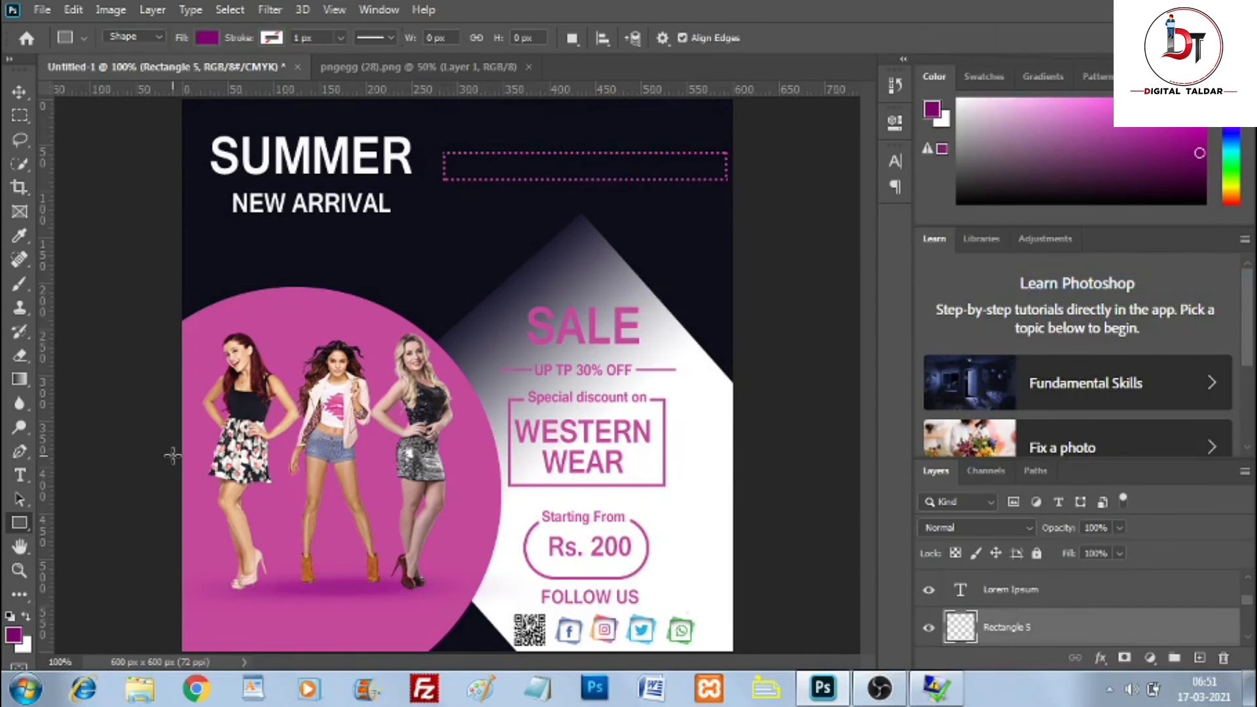
click(19, 355)
mouse_move(438, 237)
mouse_down()
mouse_move(602, 244)
mouse_move(720, 222)
mouse_move(786, 209)
mouse_move(803, 170)
mouse_up()
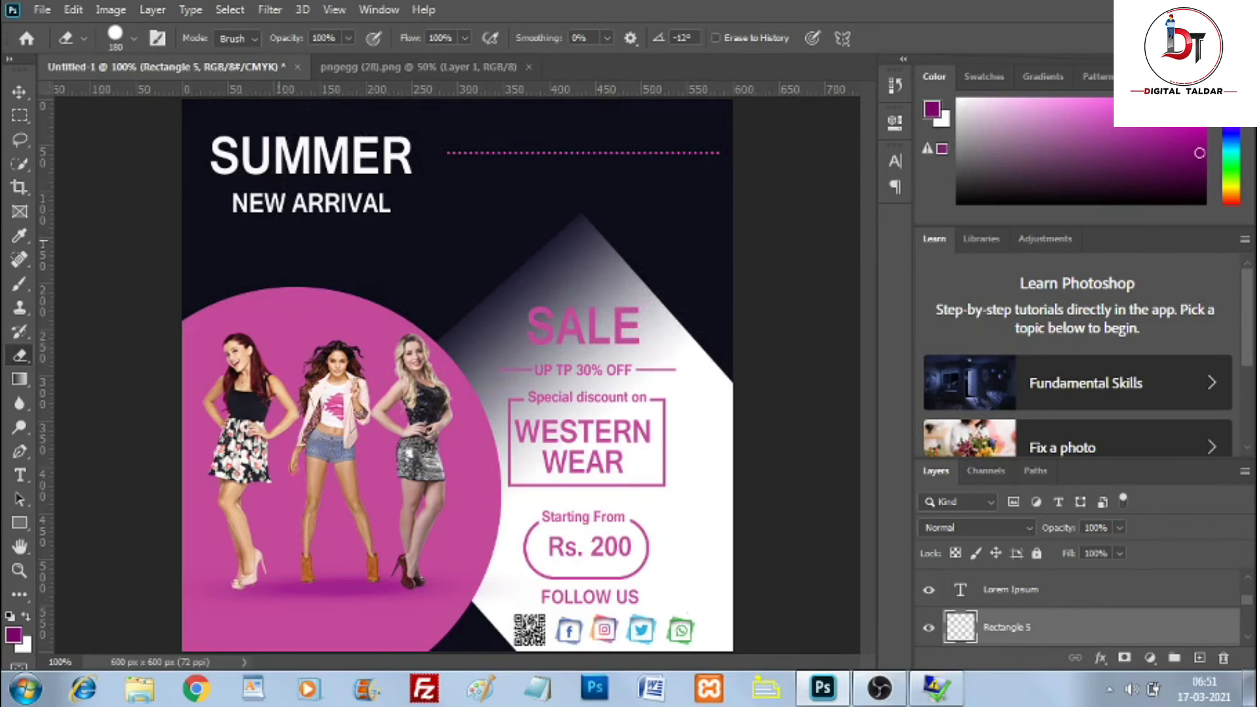
Step: Duplicate the dotted row downward at even spacing to build a ten-row dot grid beside the headline
click(19, 91)
drag(517, 155, 518, 217)
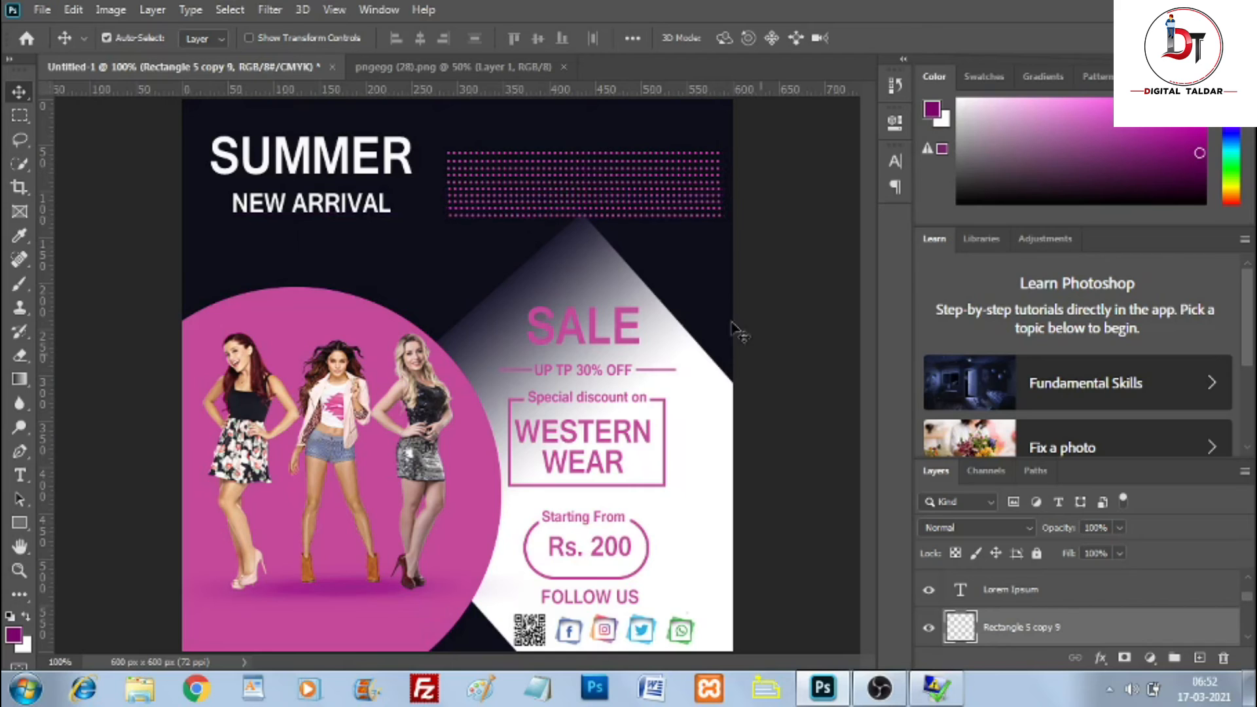
Step: Combine all ten dotted-row layers into one smart object and delete the Lorem Ipsum text layer
drag(1247, 608, 1247, 619)
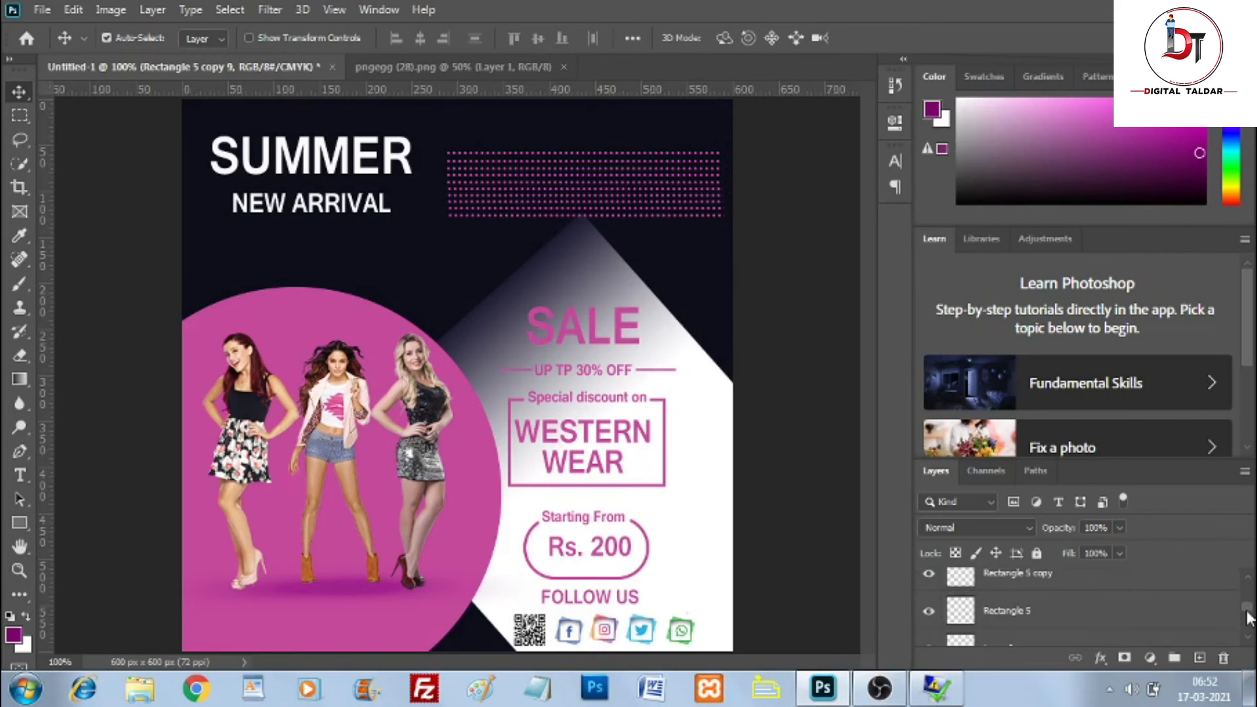
click(1061, 627)
ctrl+click(1076, 580)
click(1248, 581)
ctrl+click(1123, 622)
ctrl+click(1098, 581)
click(1248, 578)
ctrl+click(1099, 627)
ctrl+click(1071, 584)
click(1249, 581)
ctrl+click(1116, 622)
ctrl+click(1114, 589)
click(1248, 580)
ctrl+click(1081, 627)
ctrl+click(1088, 580)
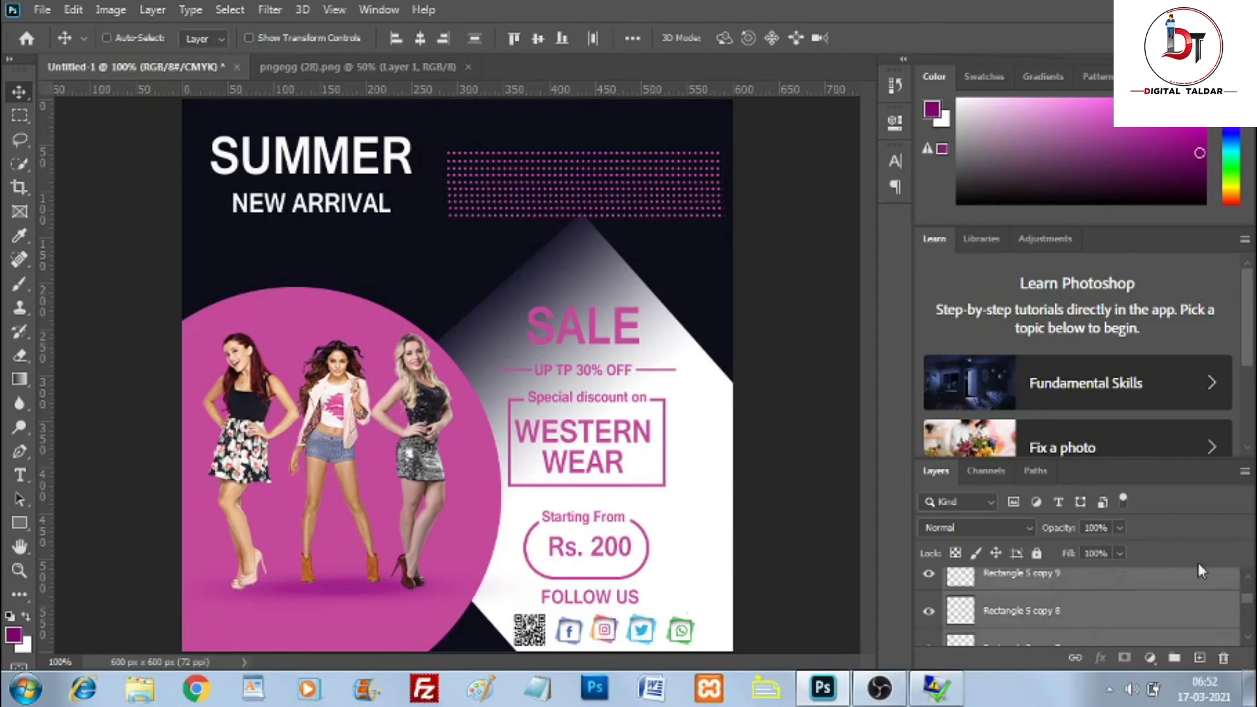
click(1248, 579)
right_click(1148, 640)
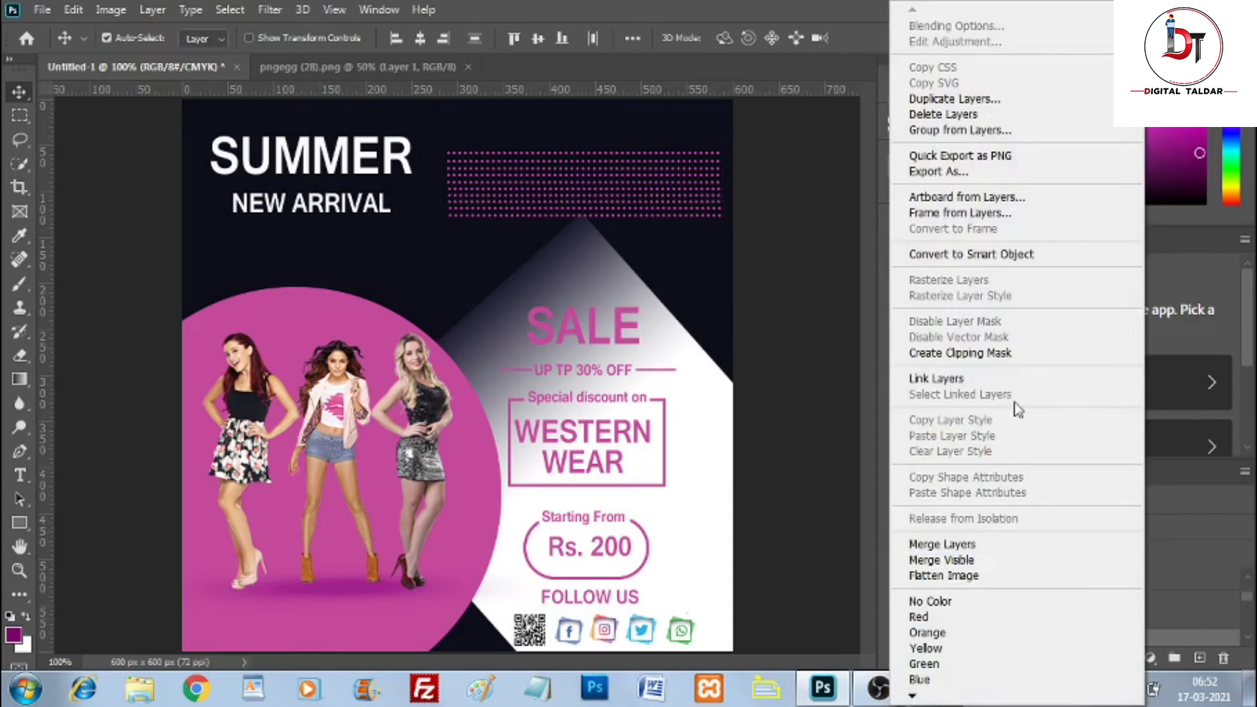
click(977, 252)
click(1005, 591)
key(Delete)
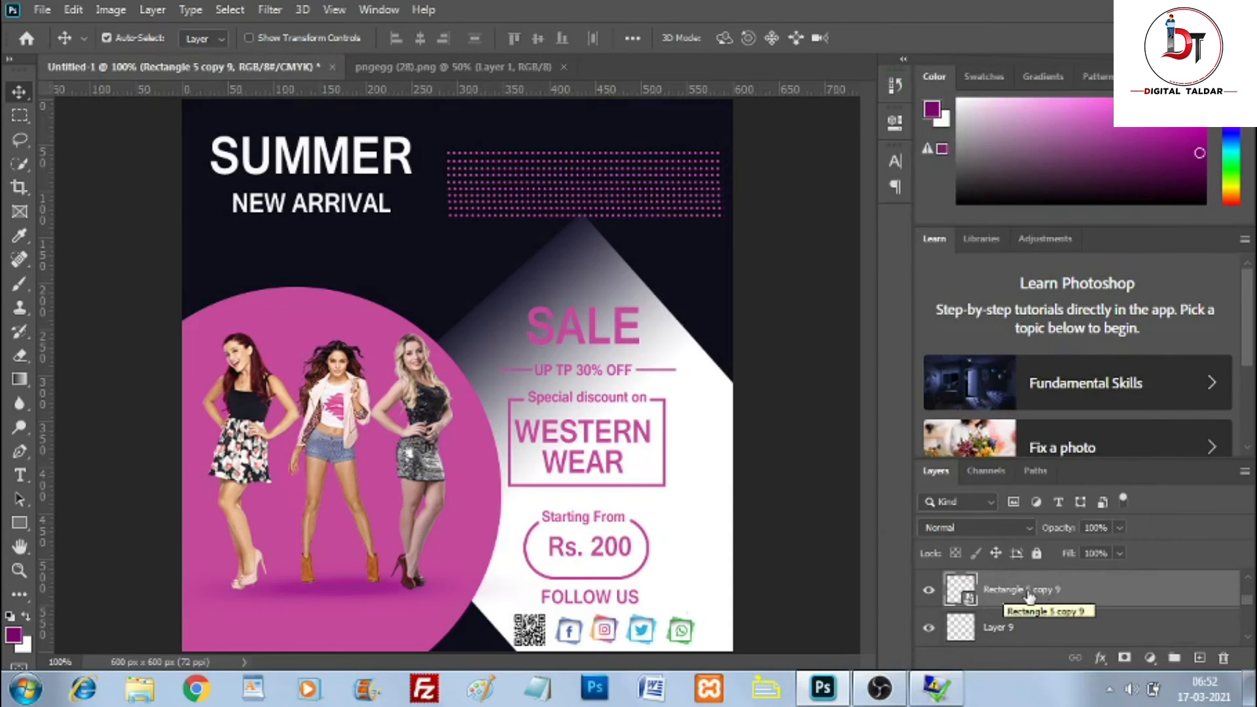
Step: Scale the dot pattern to about 85% and shift it partly past the banner's right edge, above the white diamond
key(ctrl+t)
drag(656, 187, 572, 186)
drag(466, 180, 507, 180)
drag(704, 178, 786, 193)
click(880, 41)
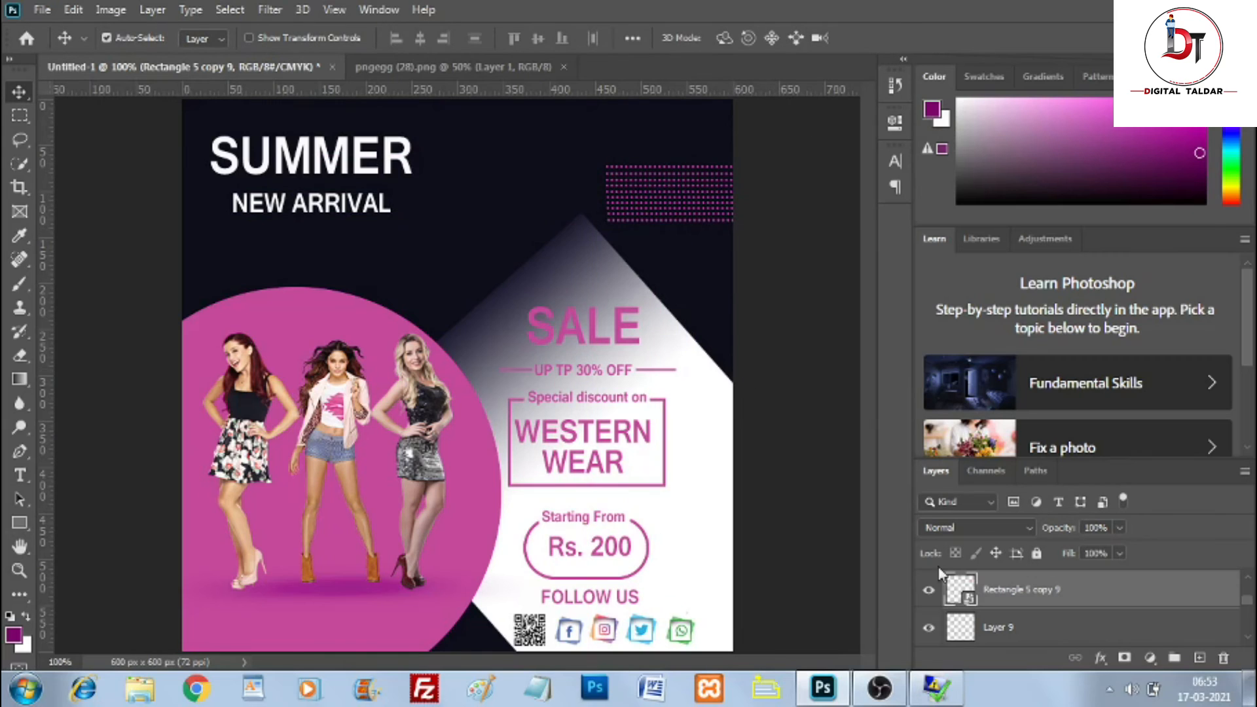
Step: Duplicate the dot pattern below the original and give the copy a white Color Overlay
drag(658, 227, 660, 295)
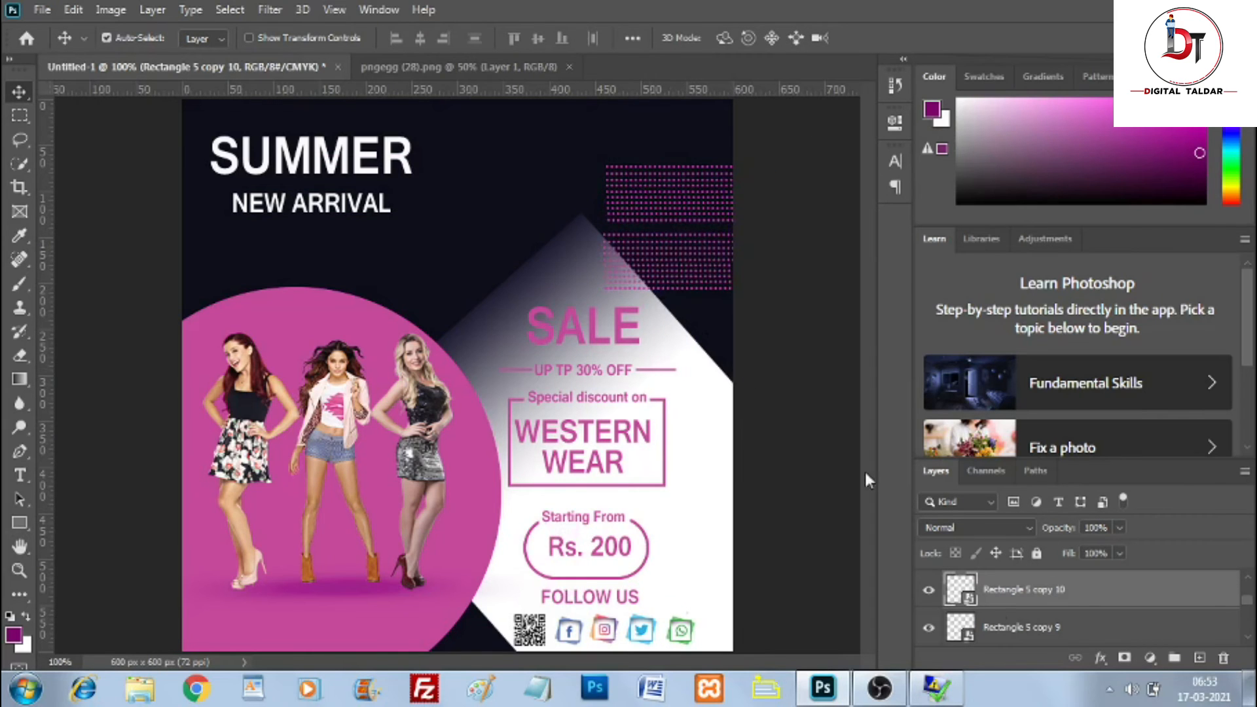
click(1100, 658)
click(1133, 591)
key(Return)
Step: Rotate the white dot pattern about -90° and place it right of "SUMMER", running off the banner's upper edge
key(ctrl+t)
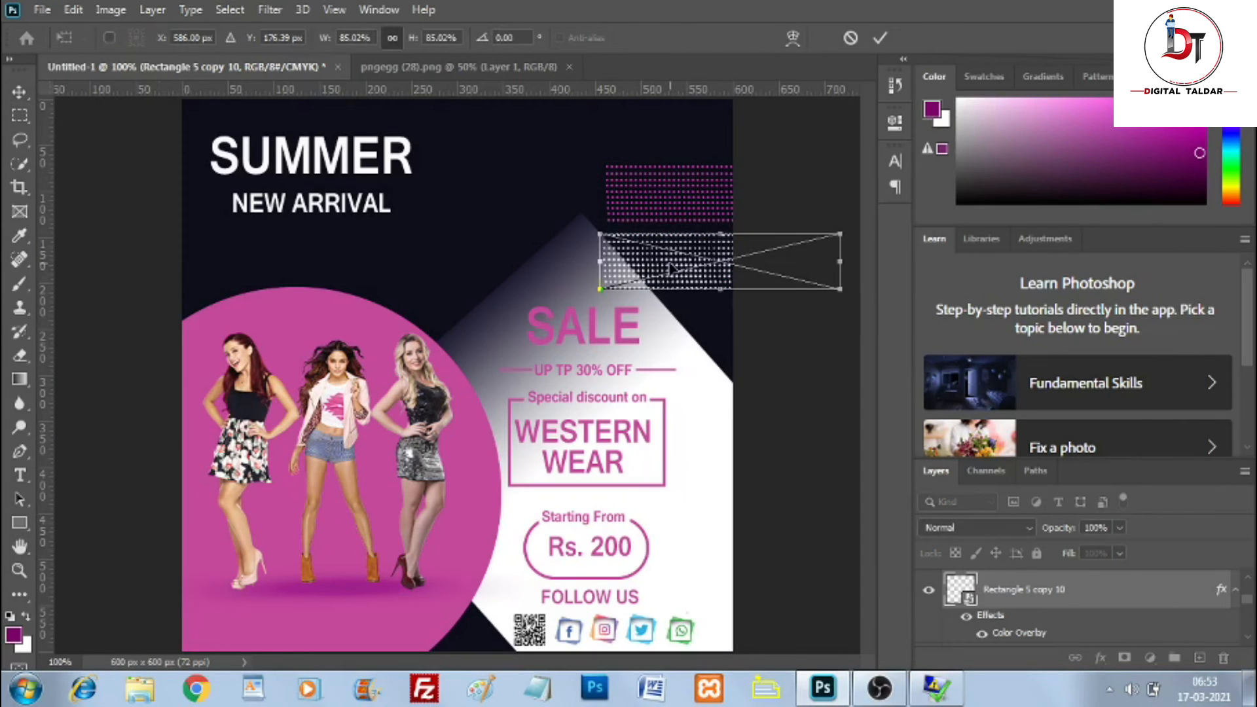
drag(670, 264, 381, 224)
drag(575, 166, 388, 114)
drag(445, 210, 480, 130)
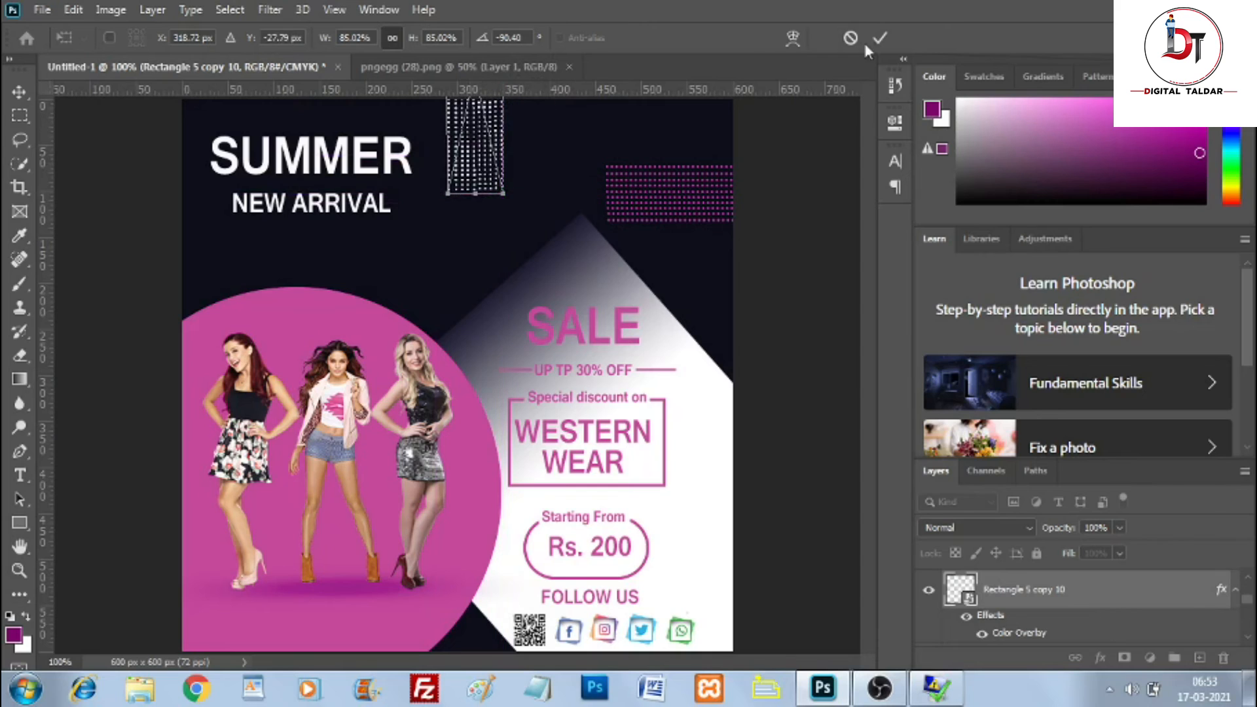
key(Return)
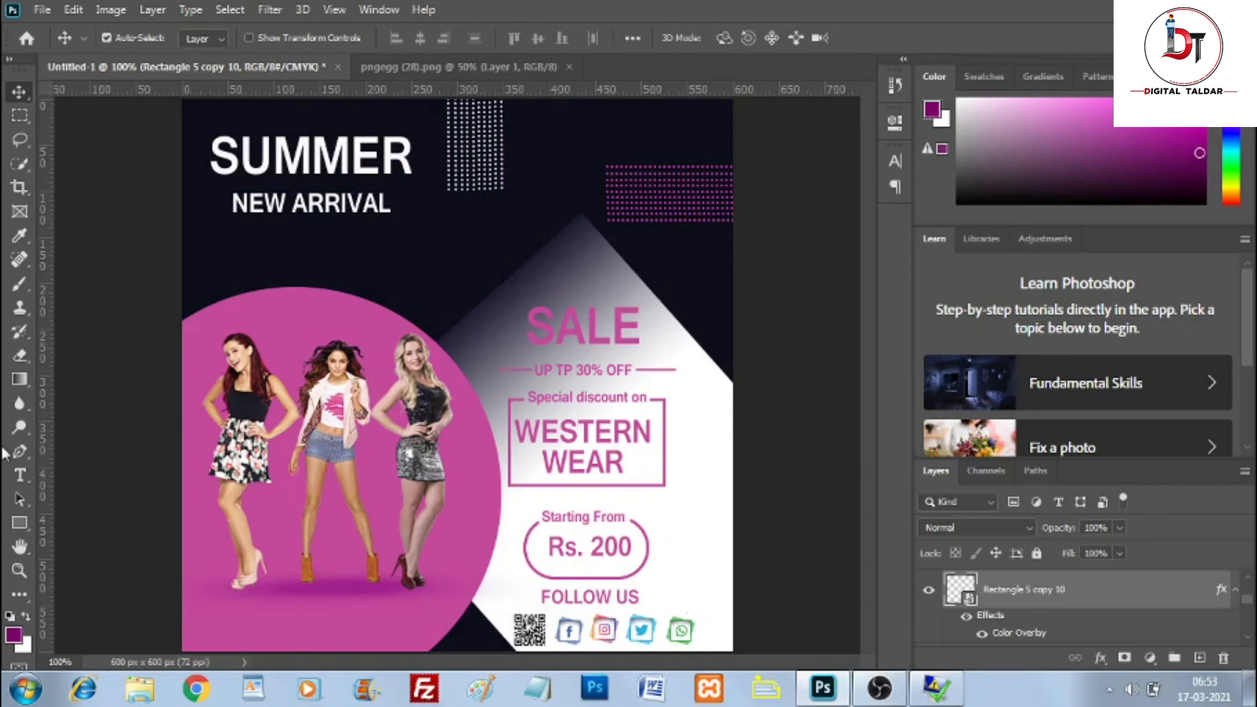
Step: Draw a thin bar about 132 by 3 px under "NEW ARRIVAL" and fill it with magenta f407d5 sampled from the circle
key(u)
drag(218, 229, 339, 229)
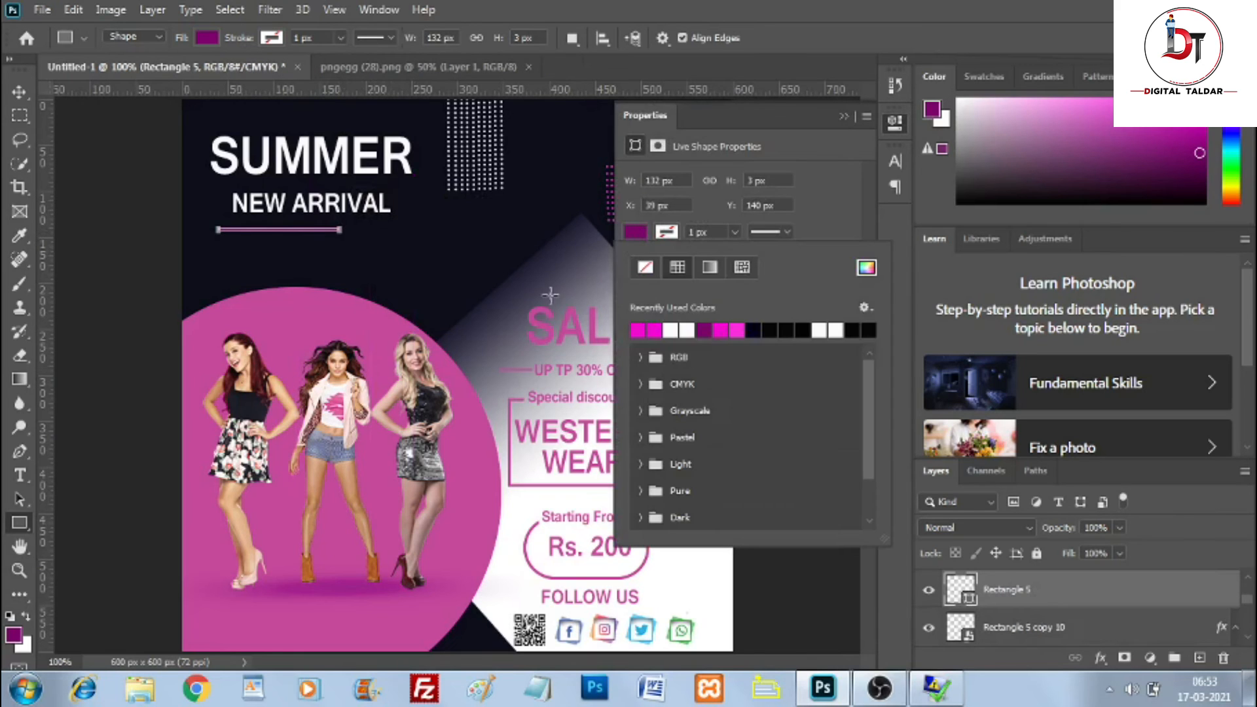
click(859, 275)
click(319, 321)
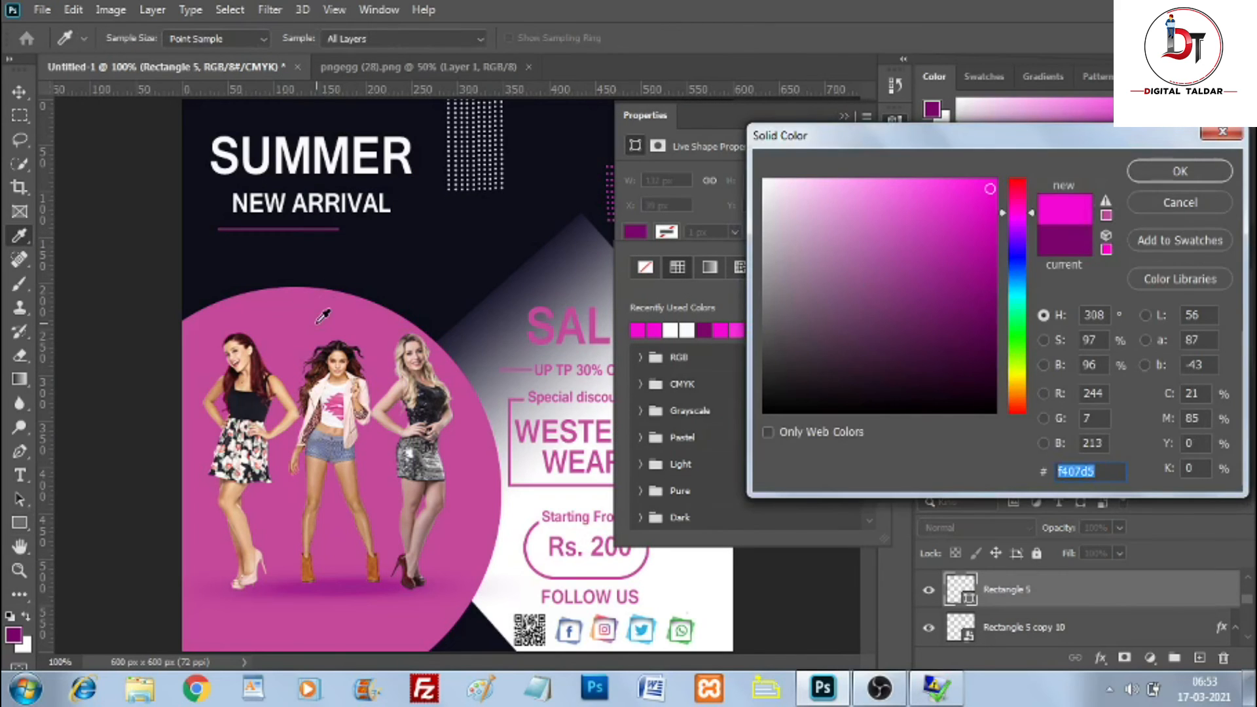
click(1172, 174)
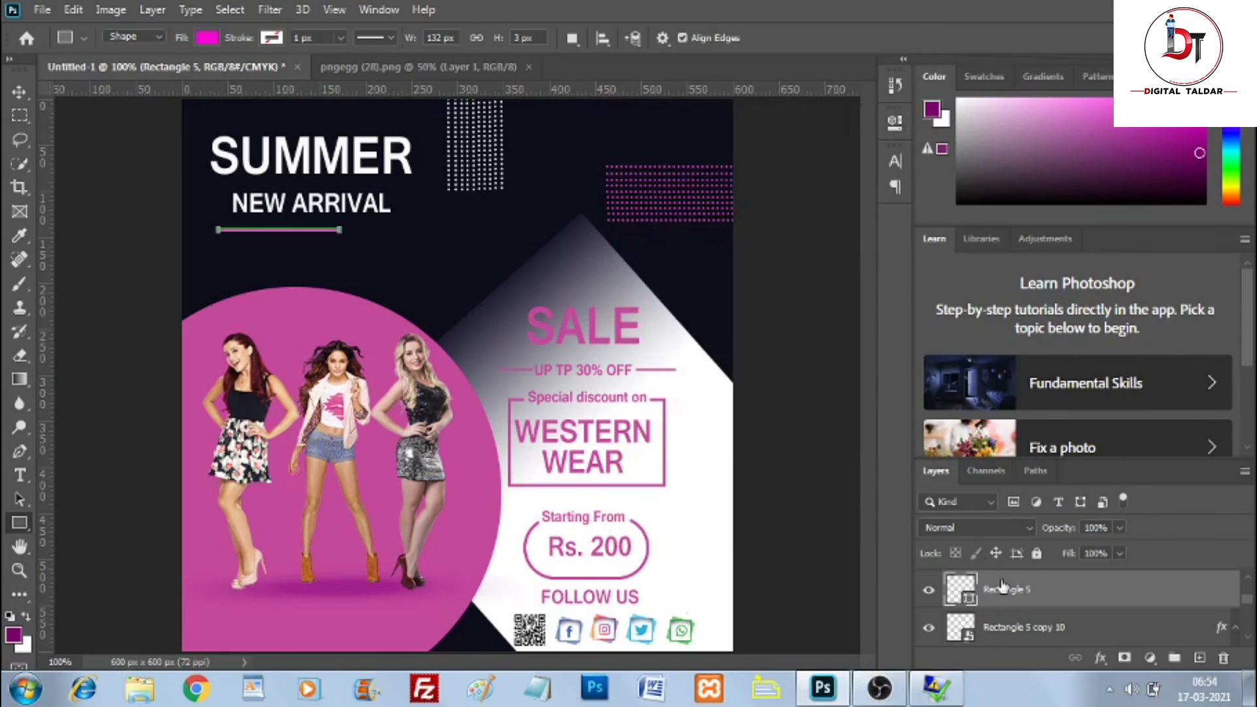
Step: Rasterize the magenta bar and duplicate it to the right so both together underline the full headline width
right_click(1020, 602)
click(861, 280)
key(ctrl+t)
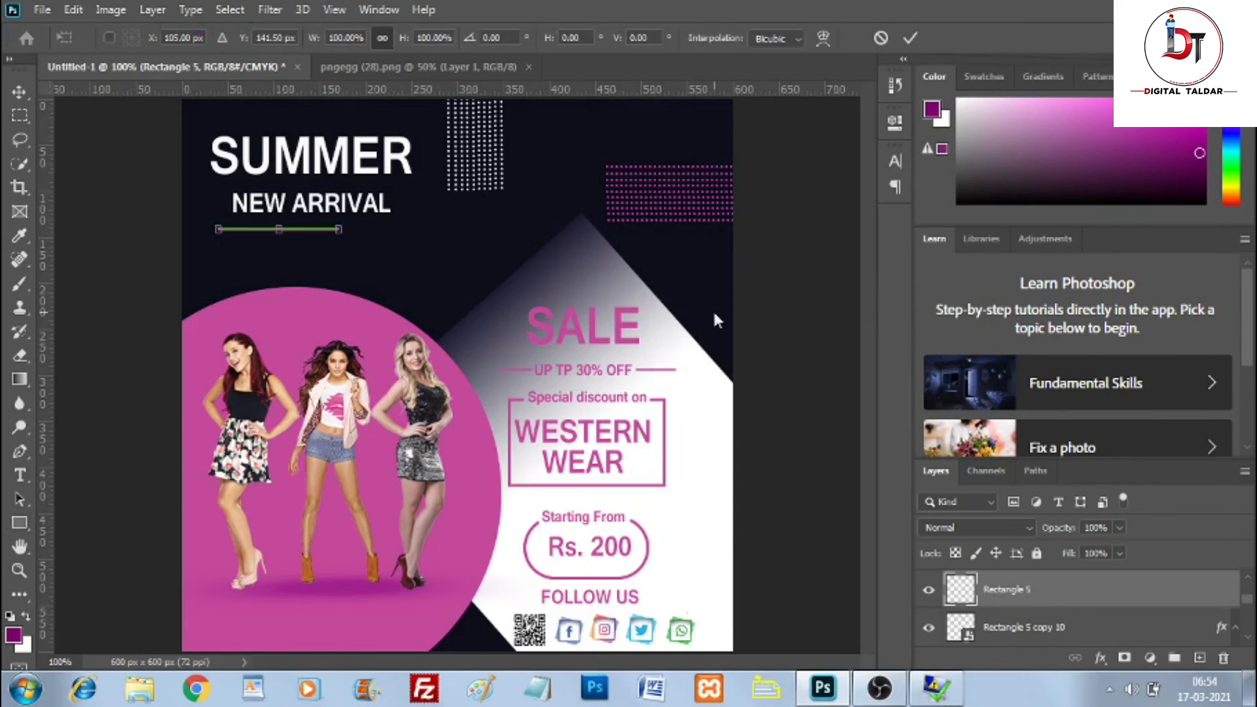
click(912, 40)
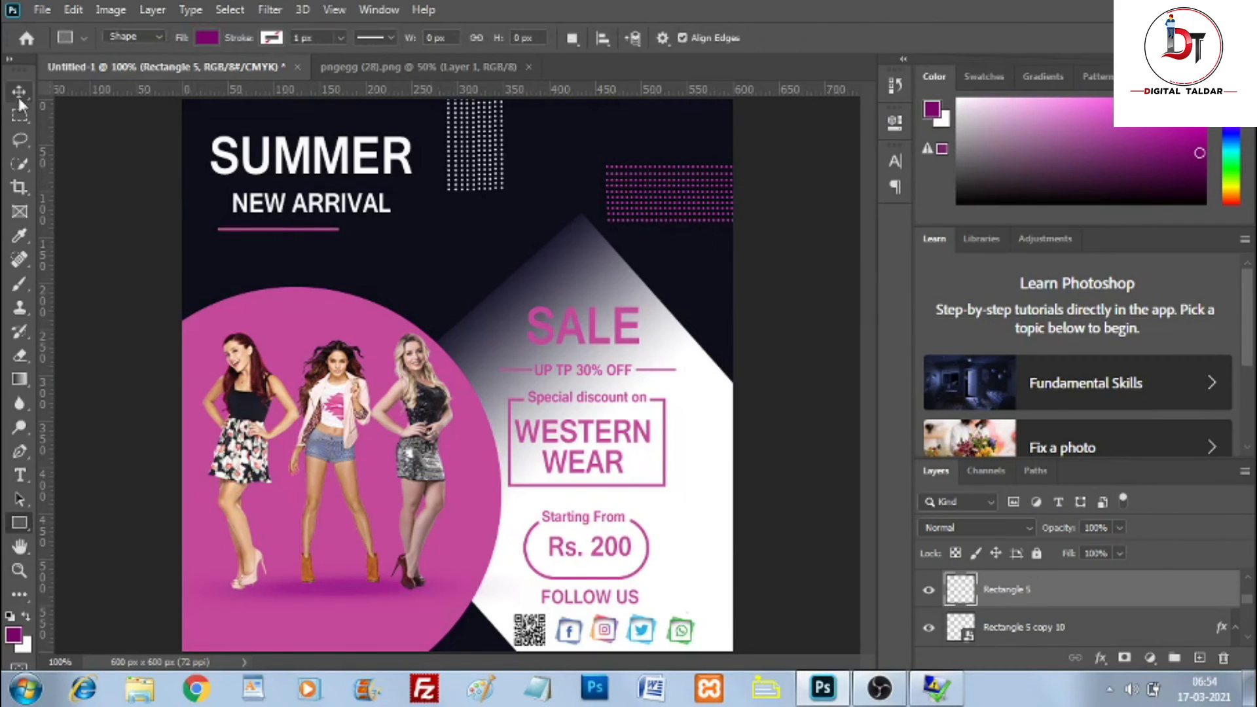
drag(279, 236, 350, 236)
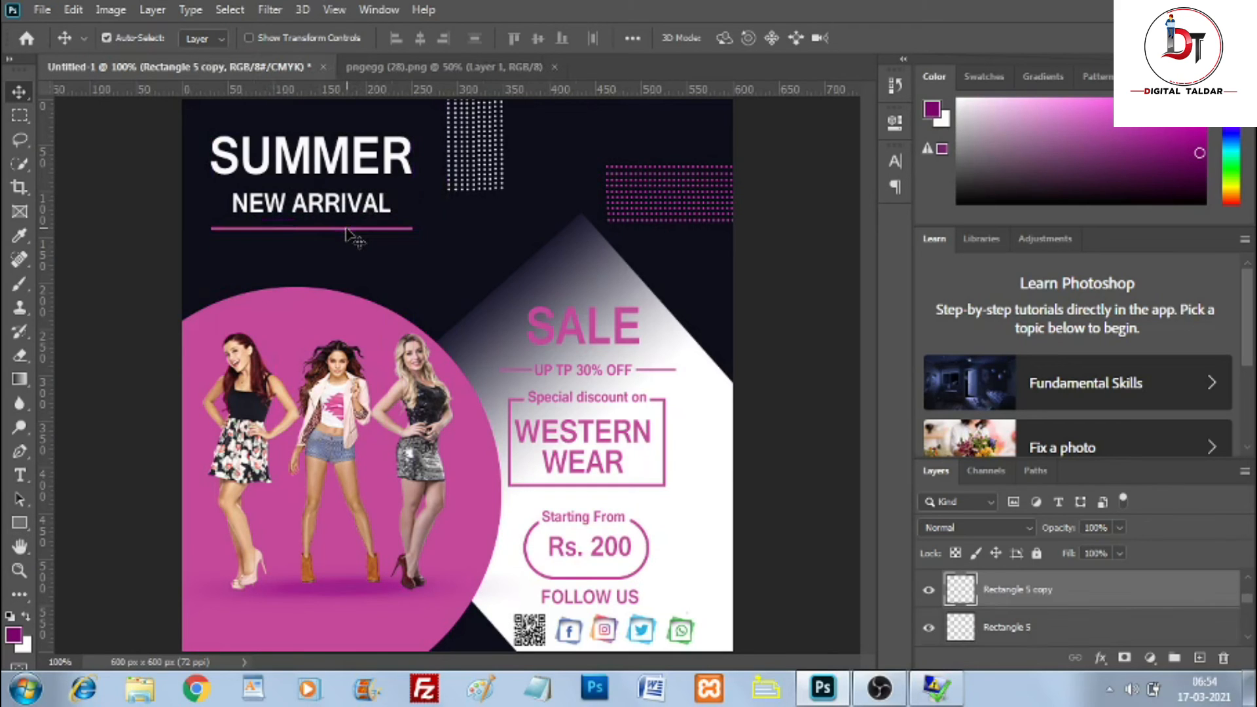
Step: Apply a white Color Overlay to the copied bar under the headline
click(1101, 659)
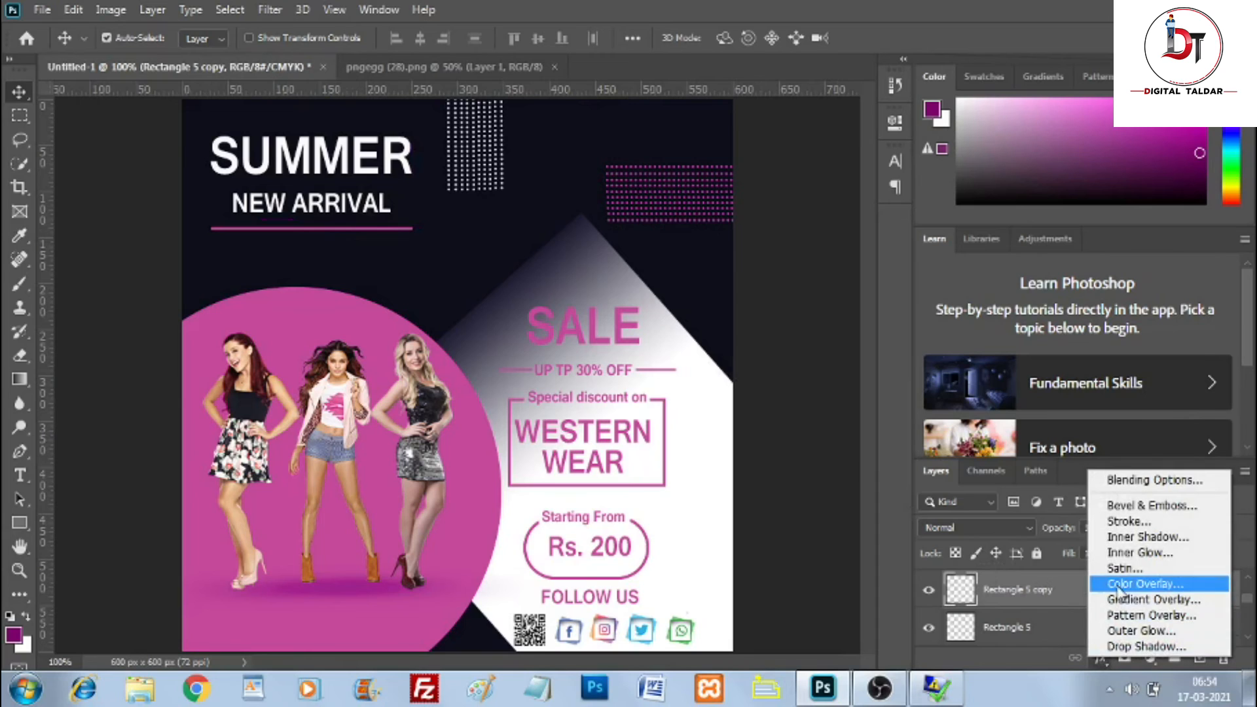
click(1116, 583)
click(1123, 257)
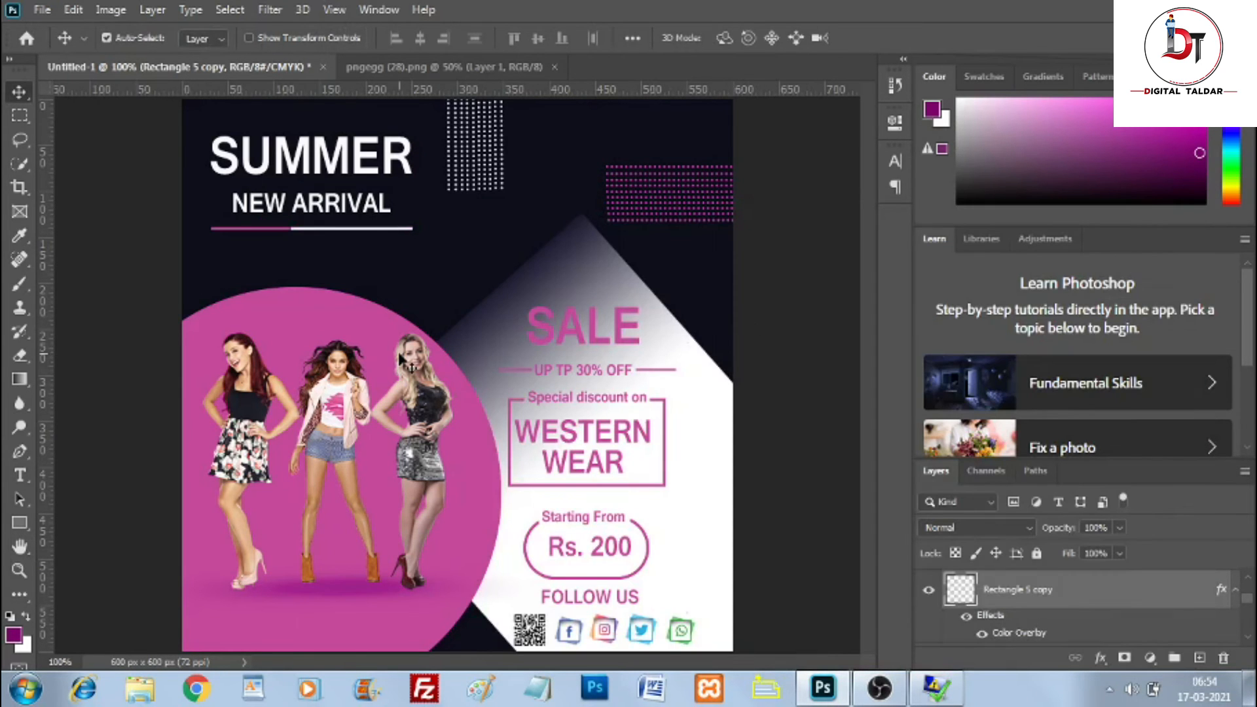
Step: Draw a five-sided polygon about 201 by 206 px over the headline area with no fill and a magenta stroke
click(20, 522)
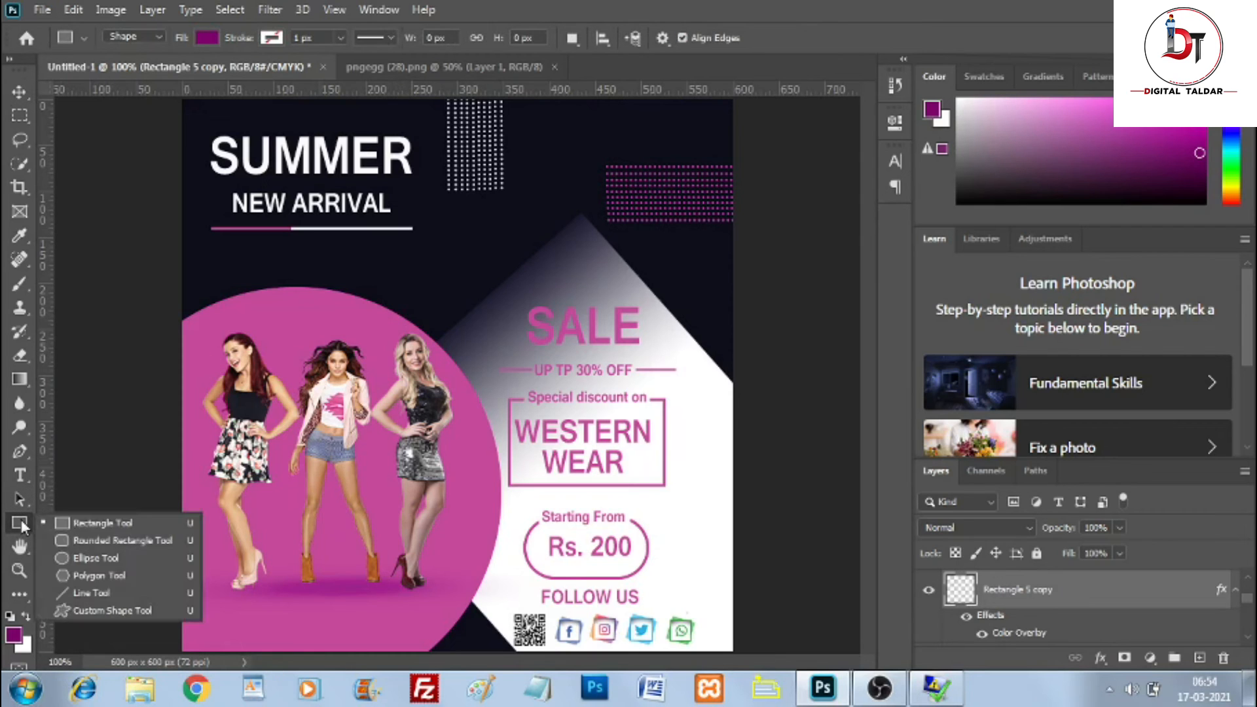
click(94, 579)
drag(403, 248, 501, 291)
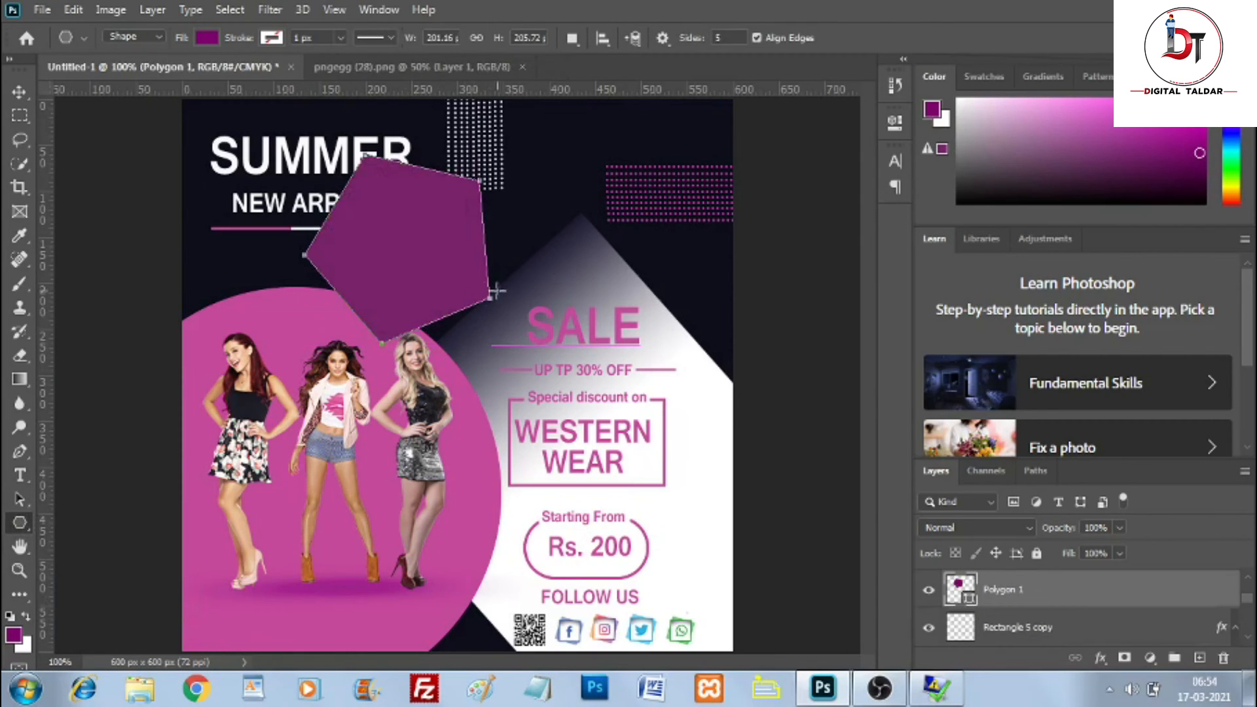
click(204, 40)
click(95, 74)
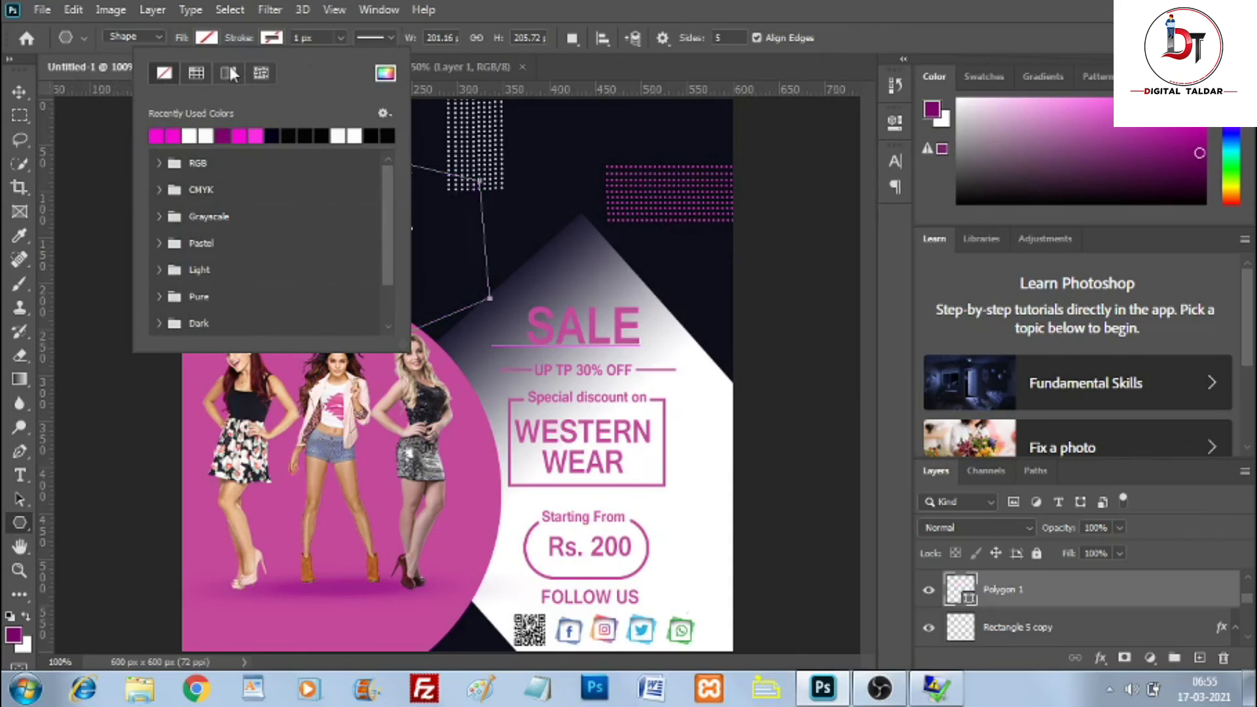
click(157, 134)
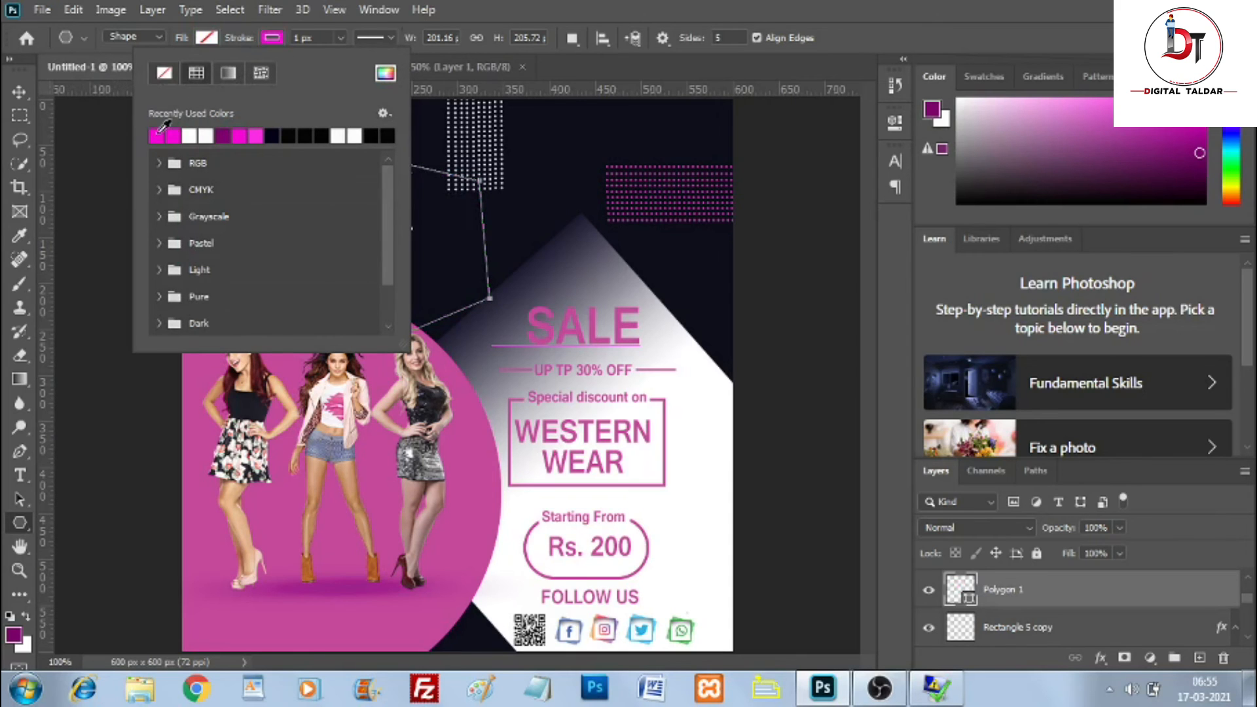
Step: Try to set the polygon's stroke width to 3 px
click(303, 38)
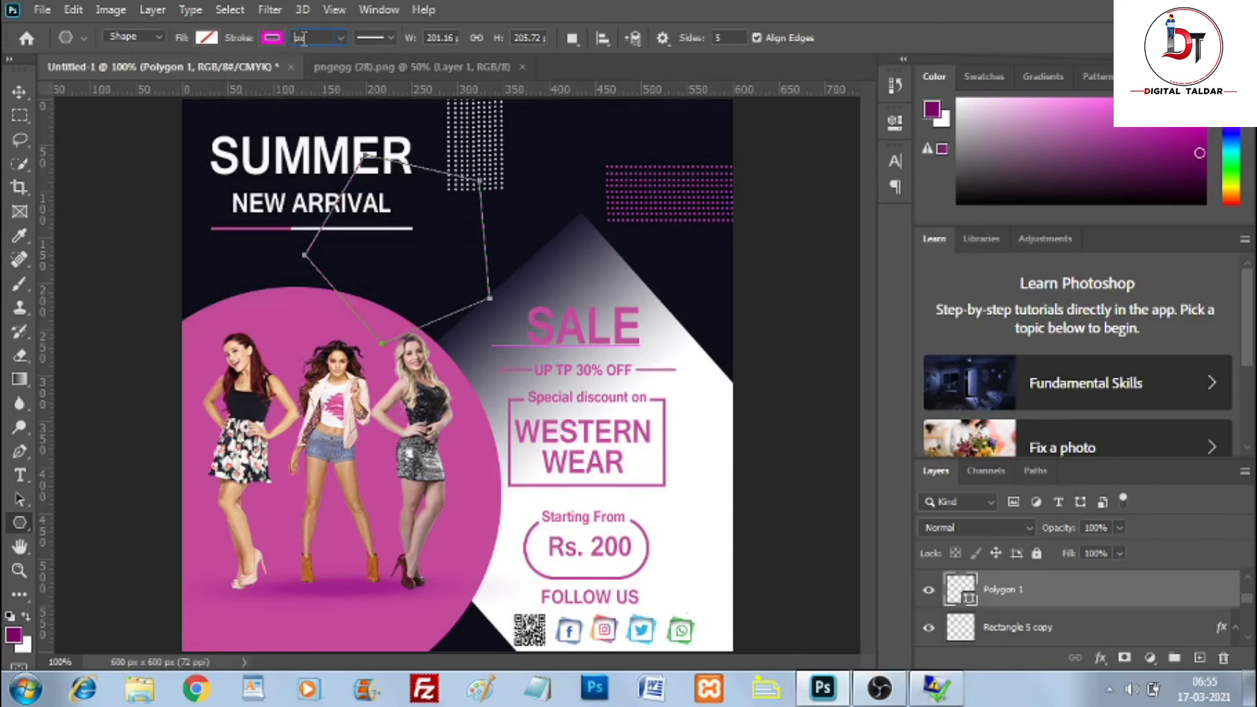
click(374, 38)
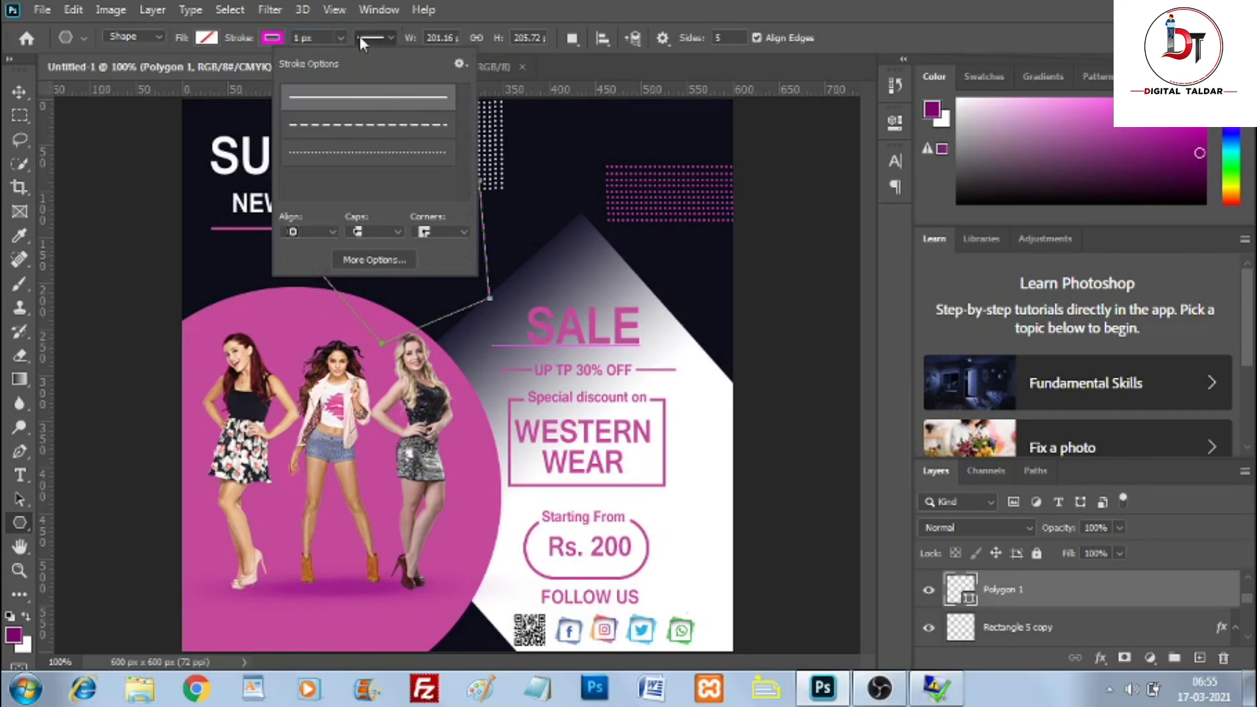
click(360, 36)
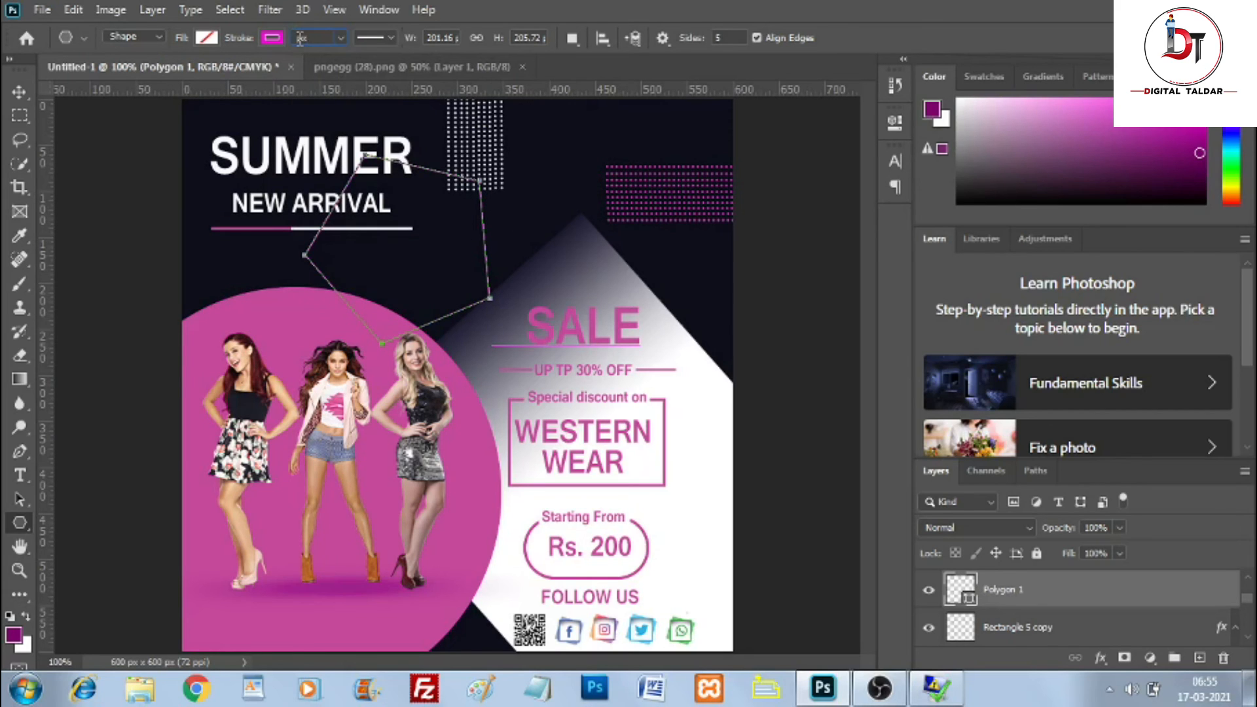
click(373, 38)
click(362, 37)
text(3)
Step: Scale the polygon down and place it between the white and magenta dot patterns
click(20, 90)
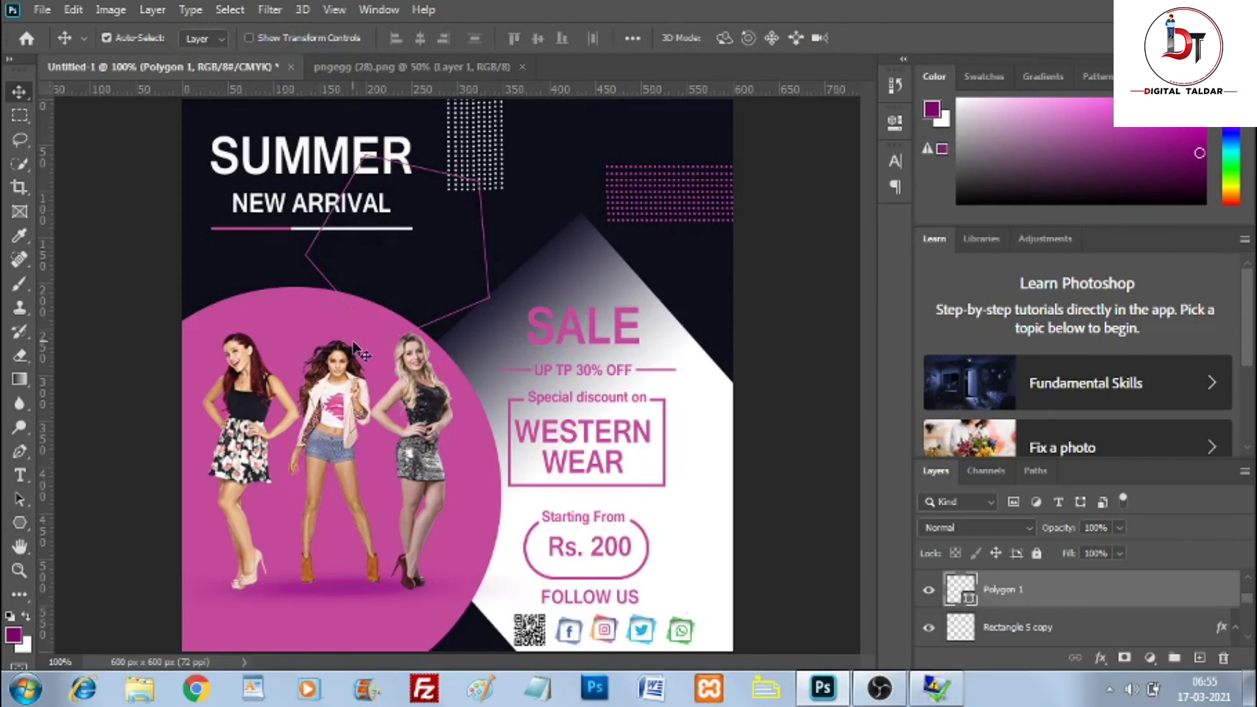
key(ctrl+t)
drag(491, 155, 567, 140)
click(910, 37)
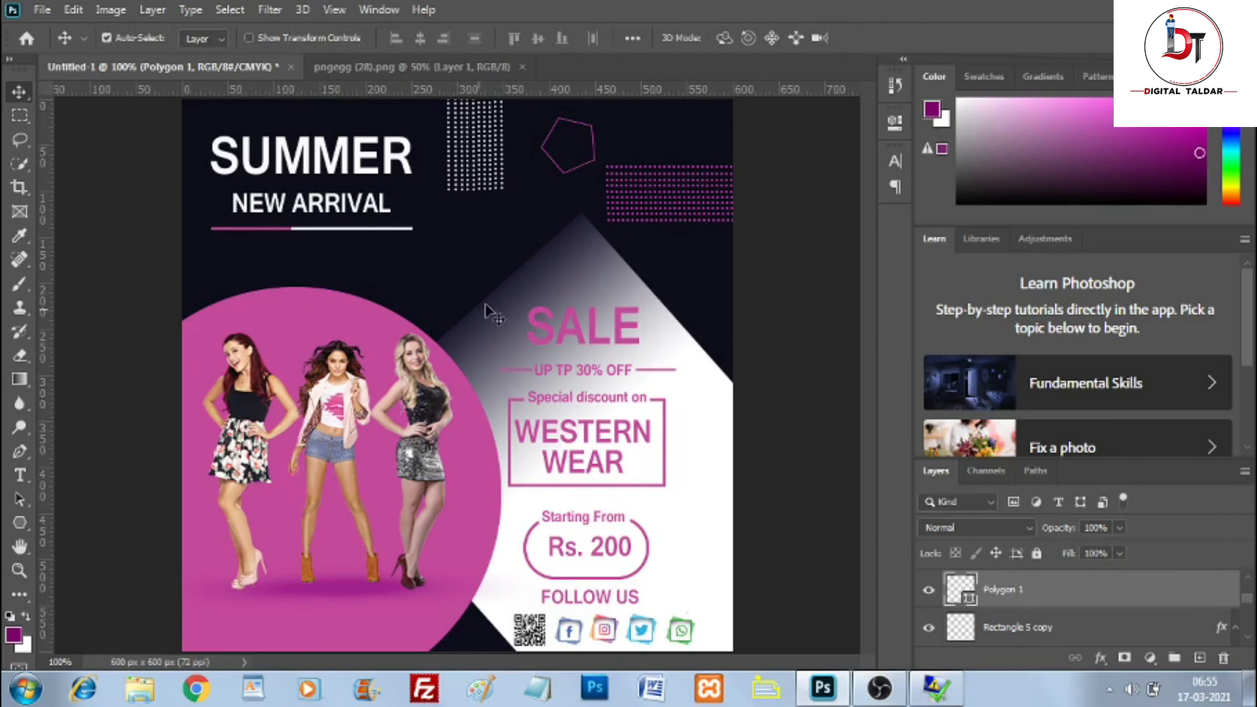
Step: Draw a rectangle about 40 by 43 px above the circle with no fill and a 3 px magenta stroke
click(19, 522)
click(103, 523)
drag(395, 266, 431, 306)
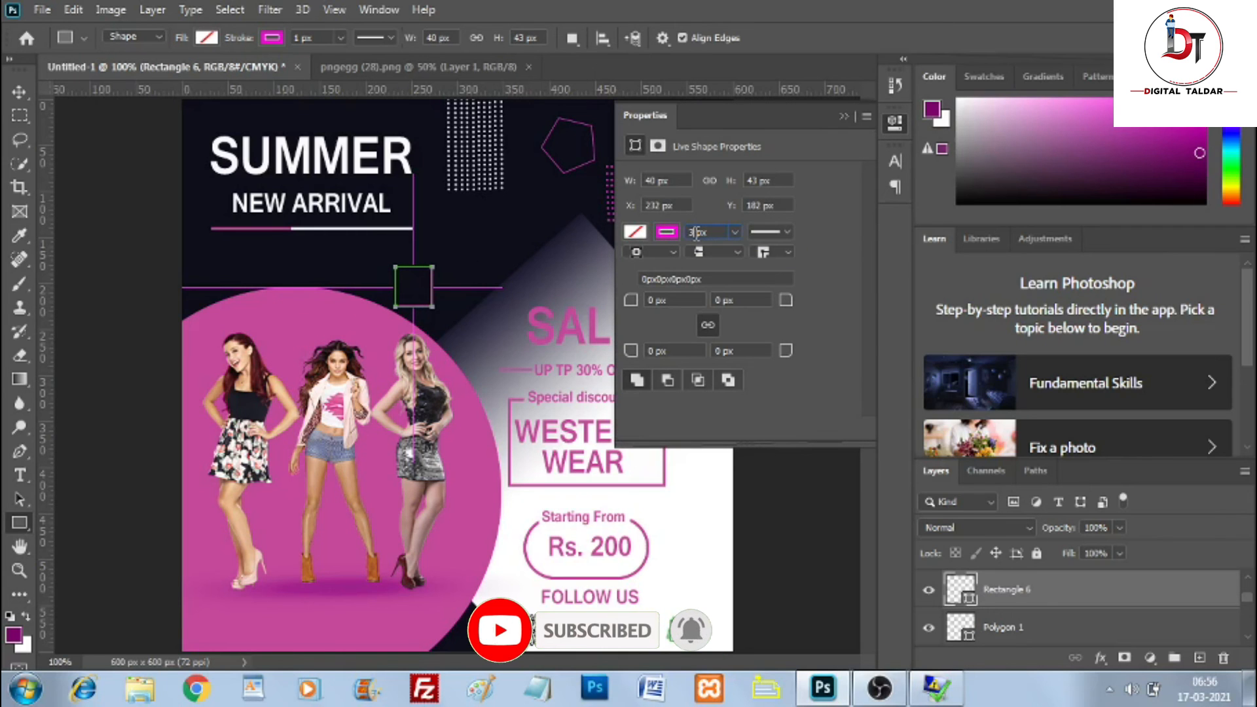
click(755, 232)
click(841, 118)
click(843, 116)
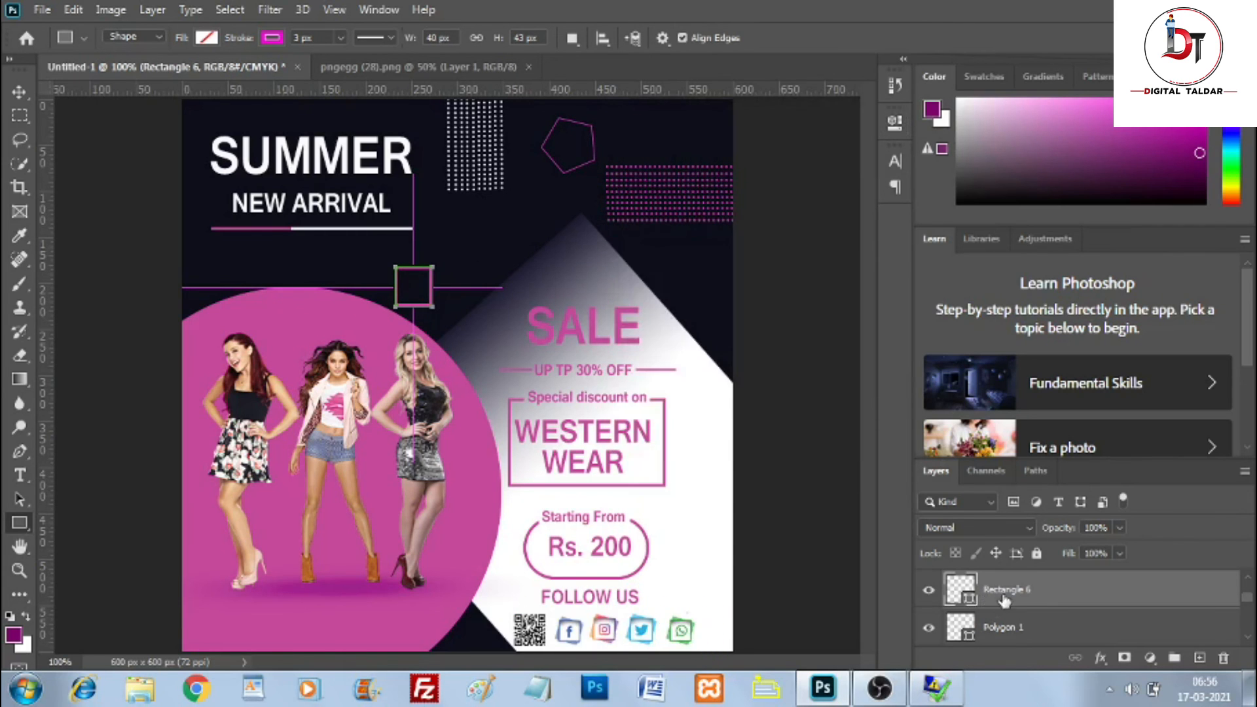
Step: Rasterize the small outlined rectangle, shrink it and place it just below the white part of the headline underline
right_click(1002, 609)
click(826, 276)
key(ctrl+t)
drag(425, 278, 377, 253)
click(910, 37)
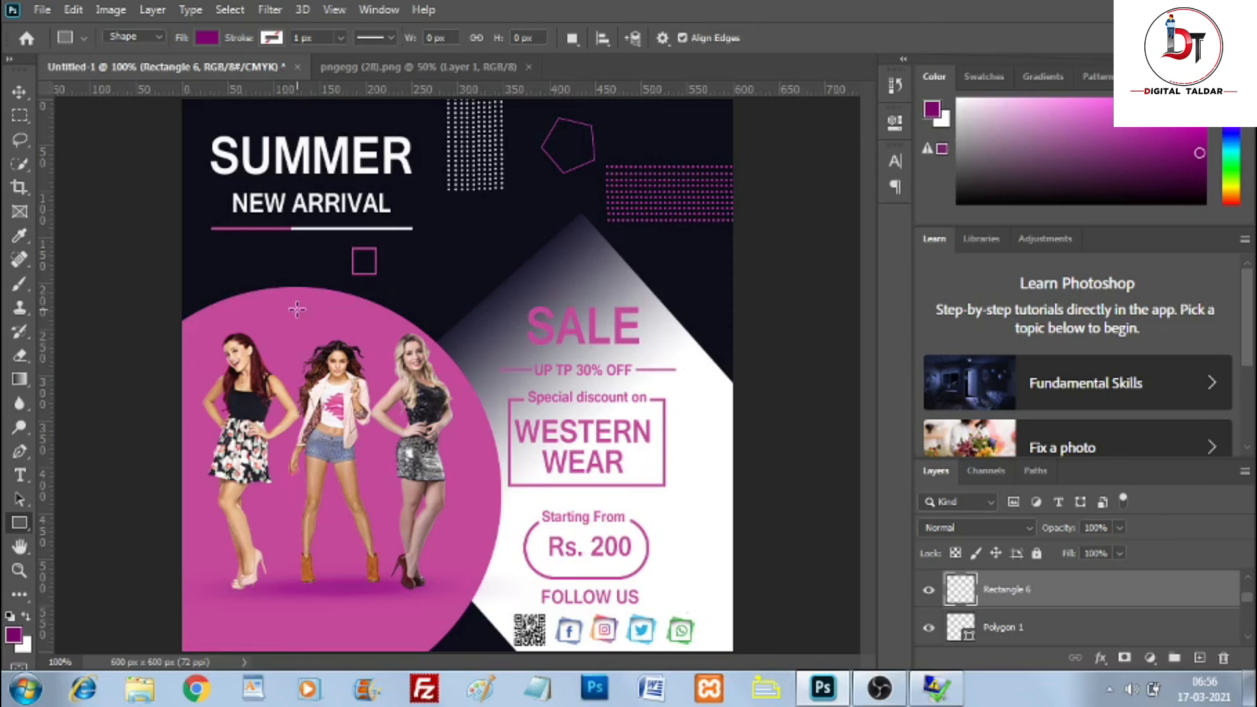
click(45, 10)
click(346, 120)
Step: Draw a rounded rectangle about 197 by 109 px with a 10 px radius above the SALE text and remove its fill
right_click(25, 523)
click(94, 540)
drag(411, 246, 591, 345)
click(635, 231)
click(645, 267)
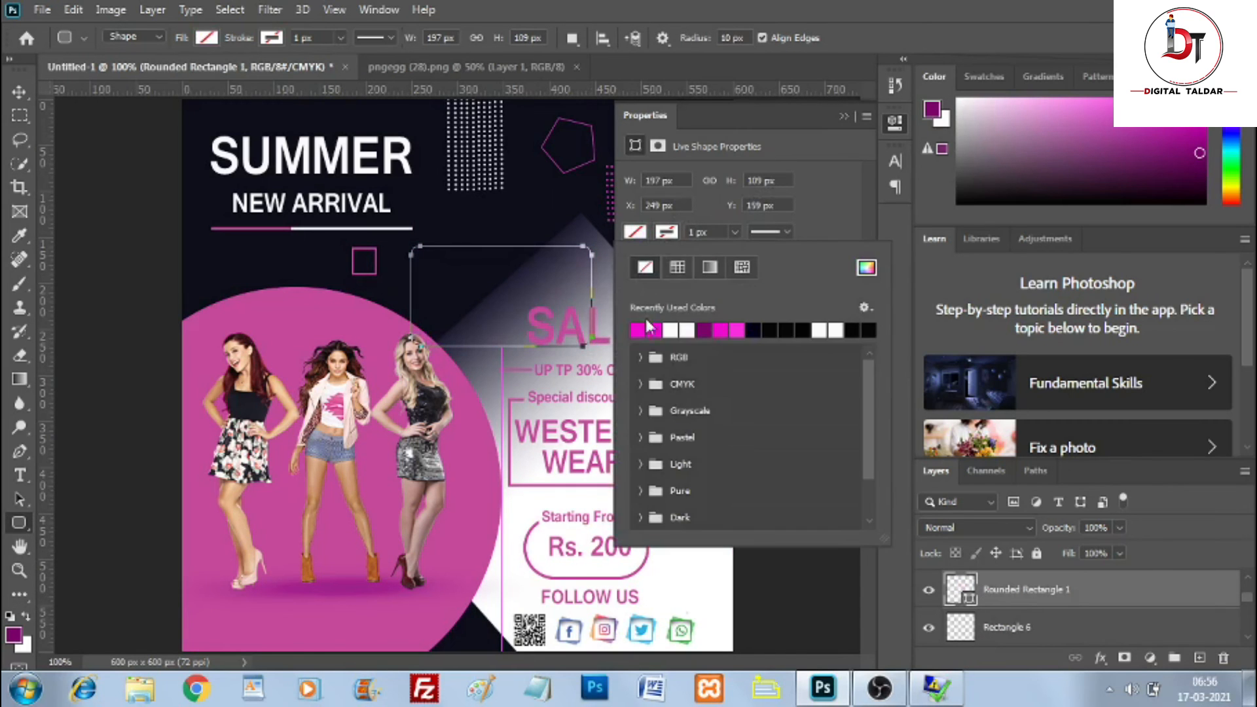
Step: Give the rounded rectangle a 3 px magenta stroke
click(698, 233)
text(3)
key(BackSpace)
key(BackSpace)
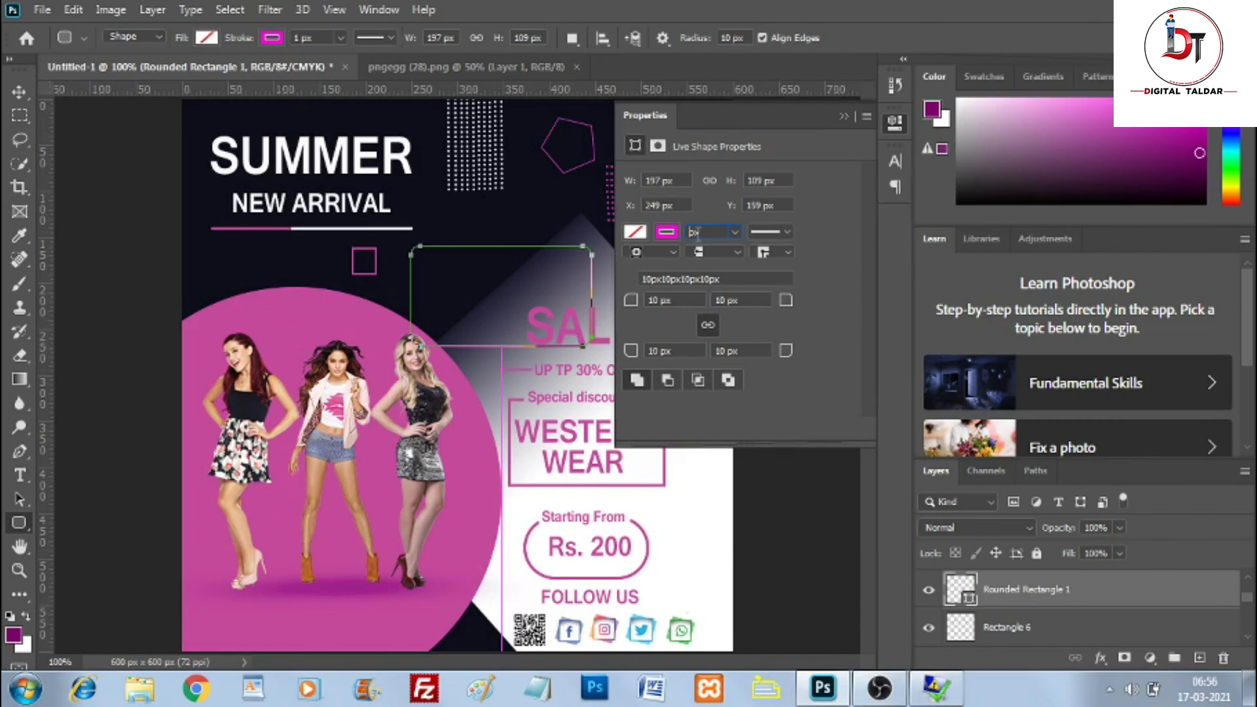
click(760, 231)
click(844, 116)
Step: Shrink the rounded rectangle, place it below the magenta dot pattern near the right edge and rasterize it
key(ctrl+t)
mouse_move(592, 246)
mouse_down()
mouse_move(495, 302)
mouse_move(539, 527)
mouse_move(525, 554)
mouse_up()
drag(525, 554, 705, 257)
click(866, 40)
right_click(1008, 589)
click(854, 284)
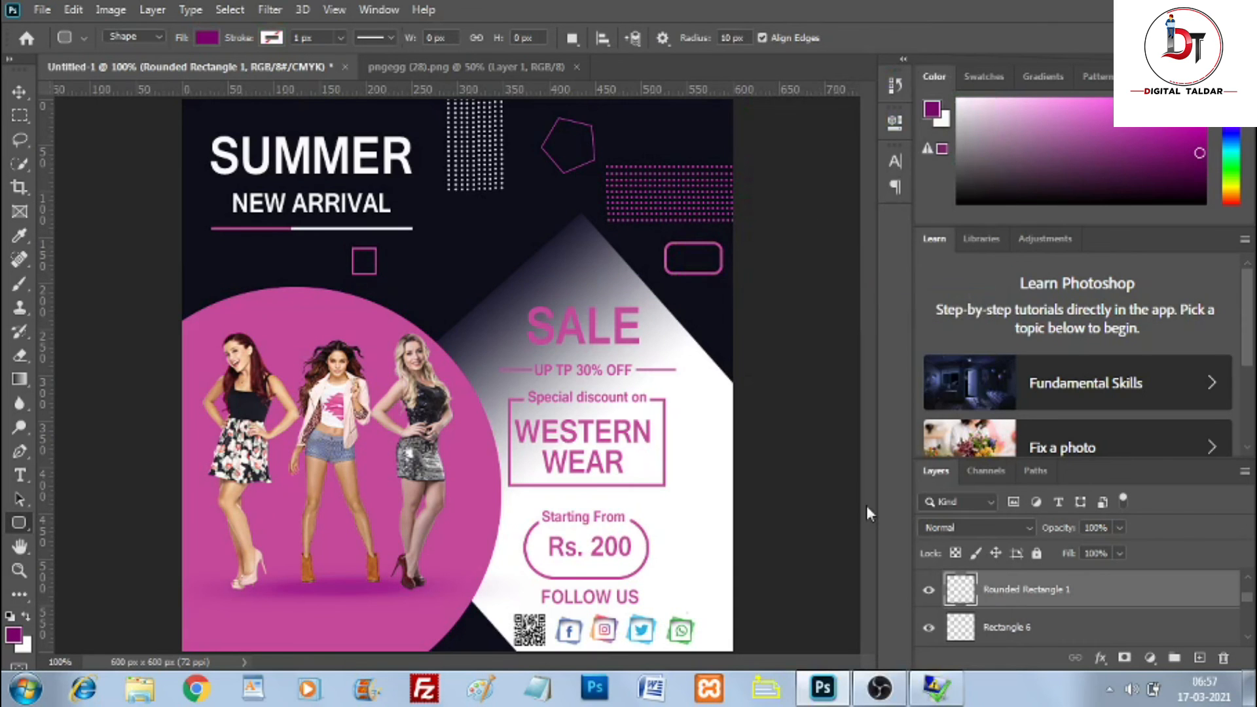
Step: Move the small outlined square to the dark area between the magenta circle and the gradient diamond, just beyond the date area's lower end
key(v)
click(367, 264)
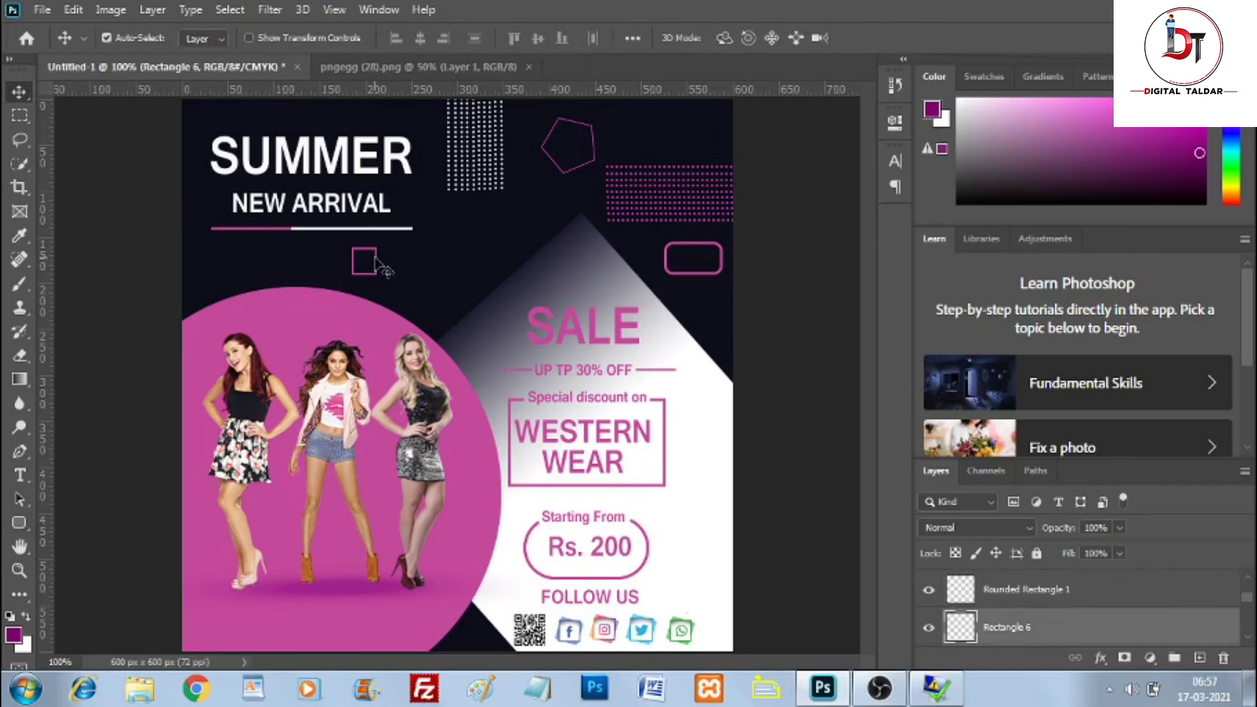
key(ctrl+t)
drag(369, 266, 451, 293)
key(Return)
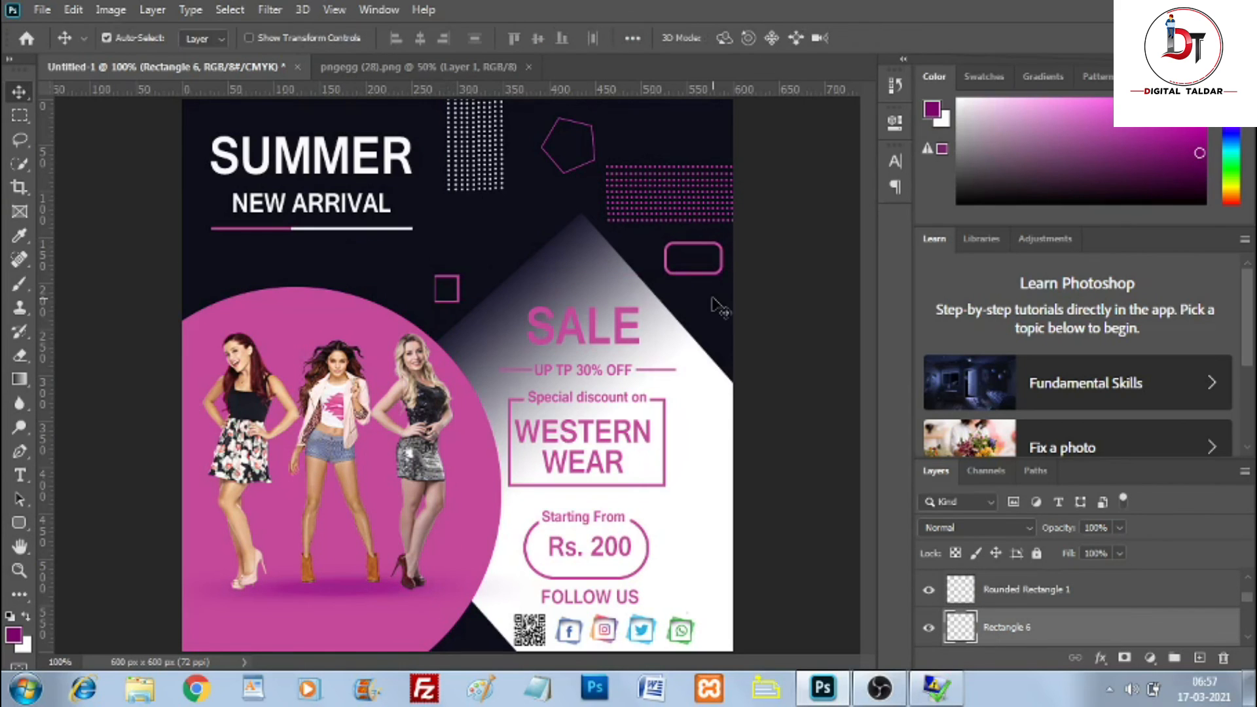
Step: Add a magenta text line reading "28 March - 30 March 2021" above the SALE text
click(21, 474)
click(492, 248)
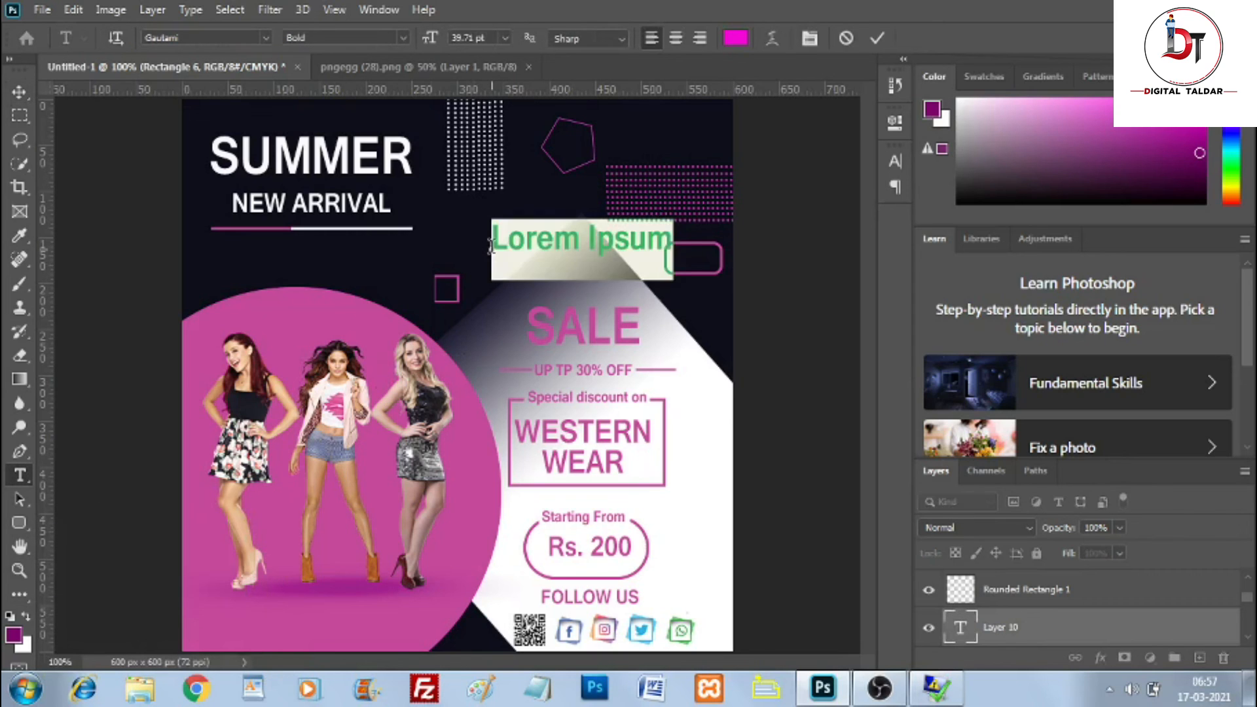
text(28 March)
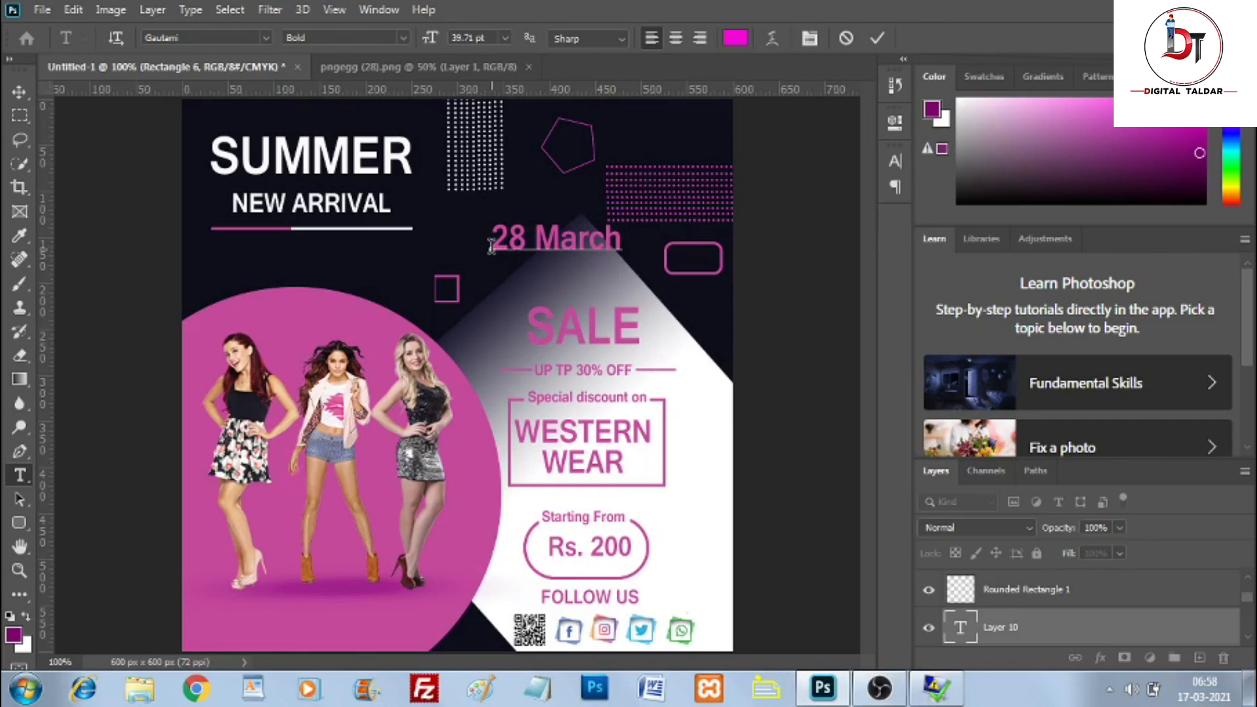
text( - 30)
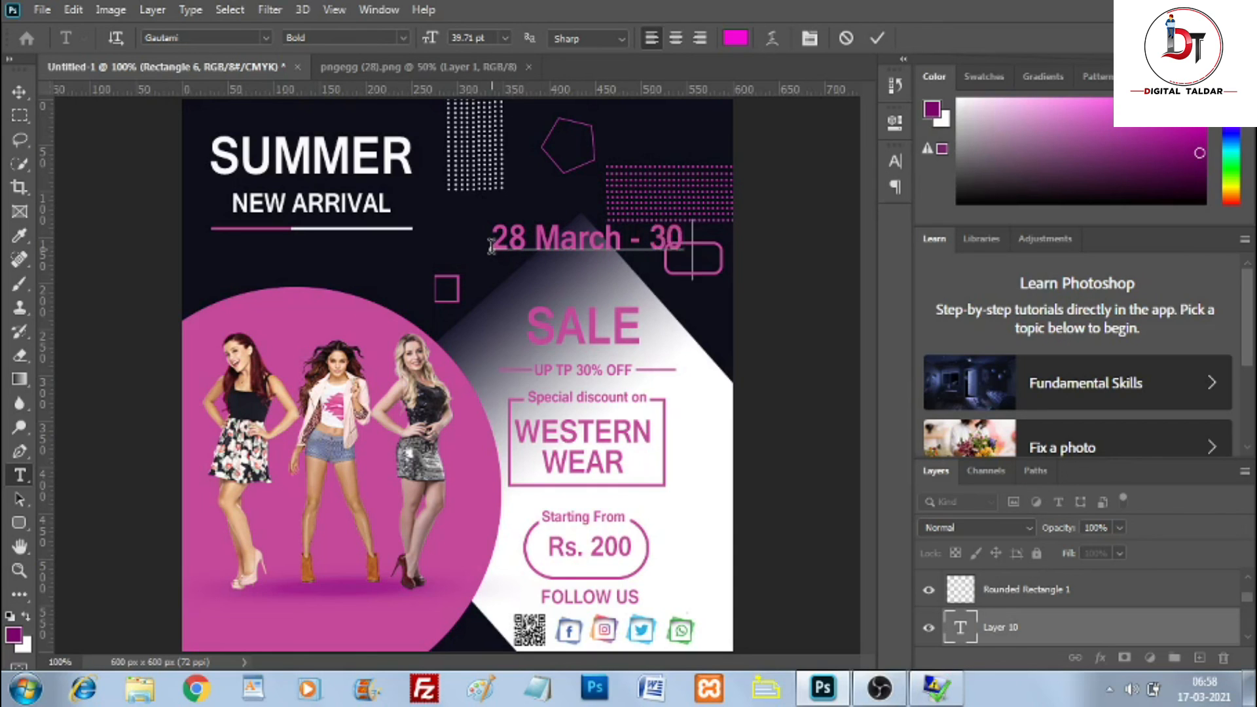
text( March 2021)
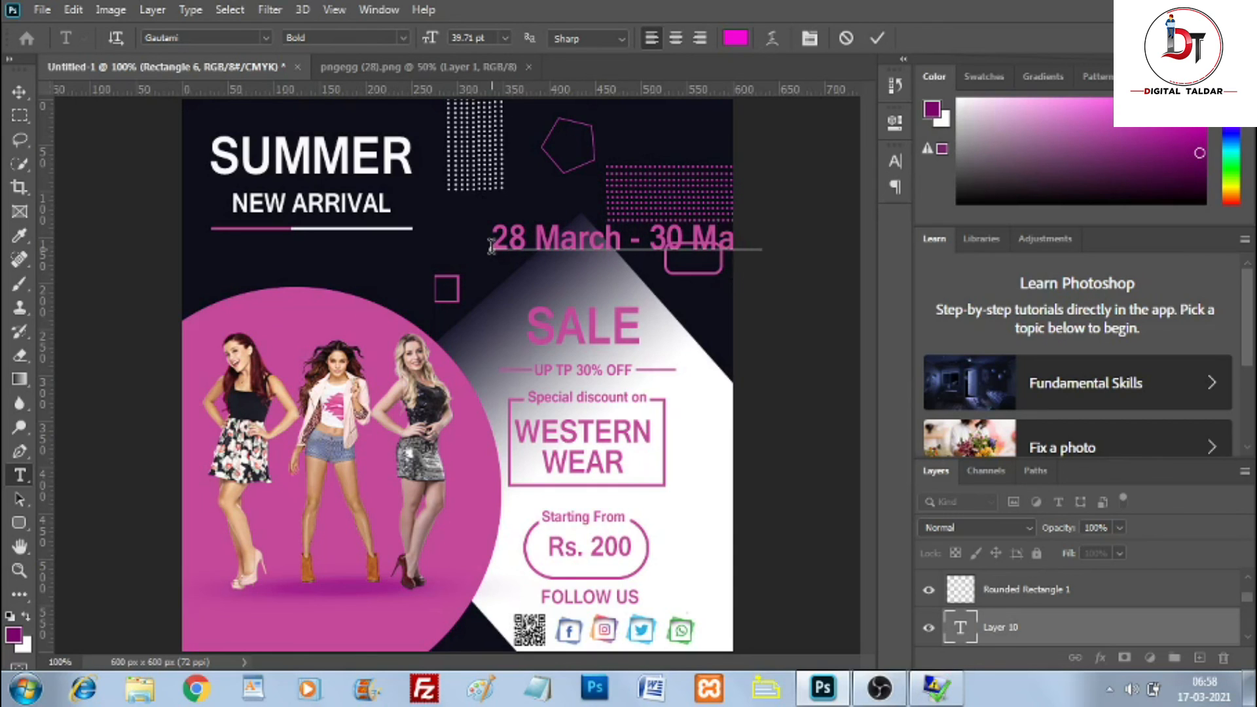
click(877, 39)
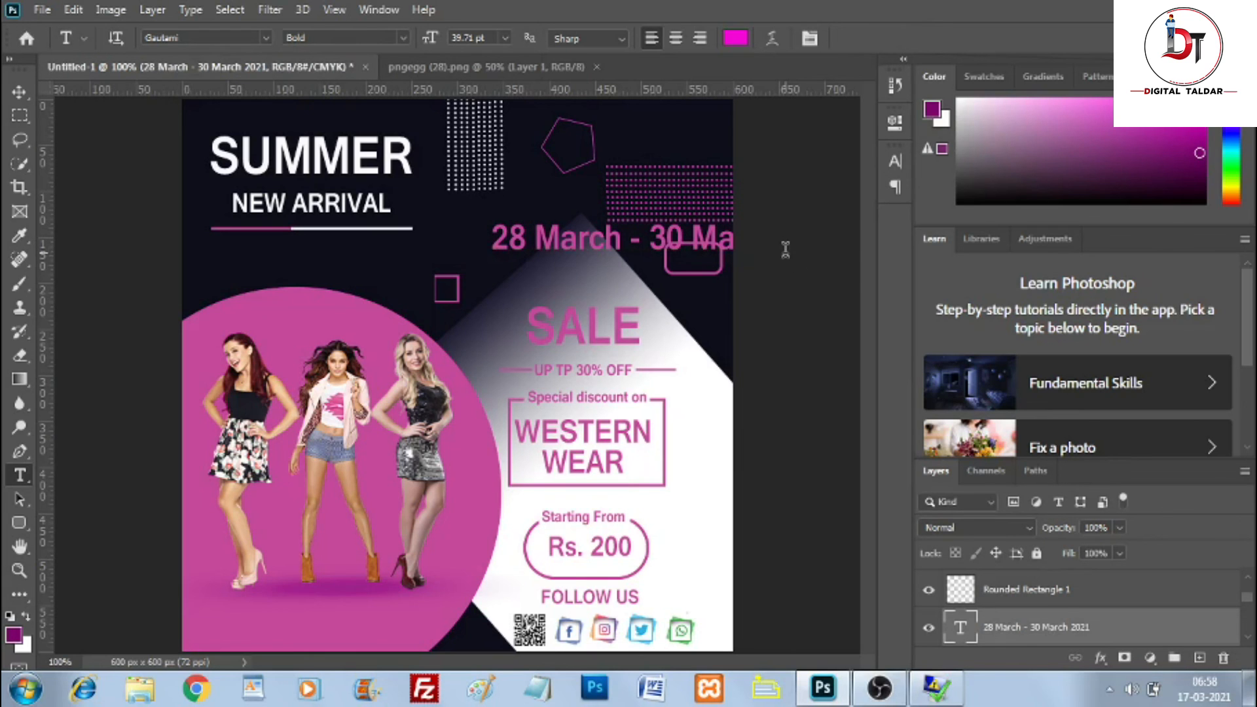
Step: Shrink the date line to about 55% and place it directly below the headline underline
key(ctrl+t)
drag(858, 249, 358, 277)
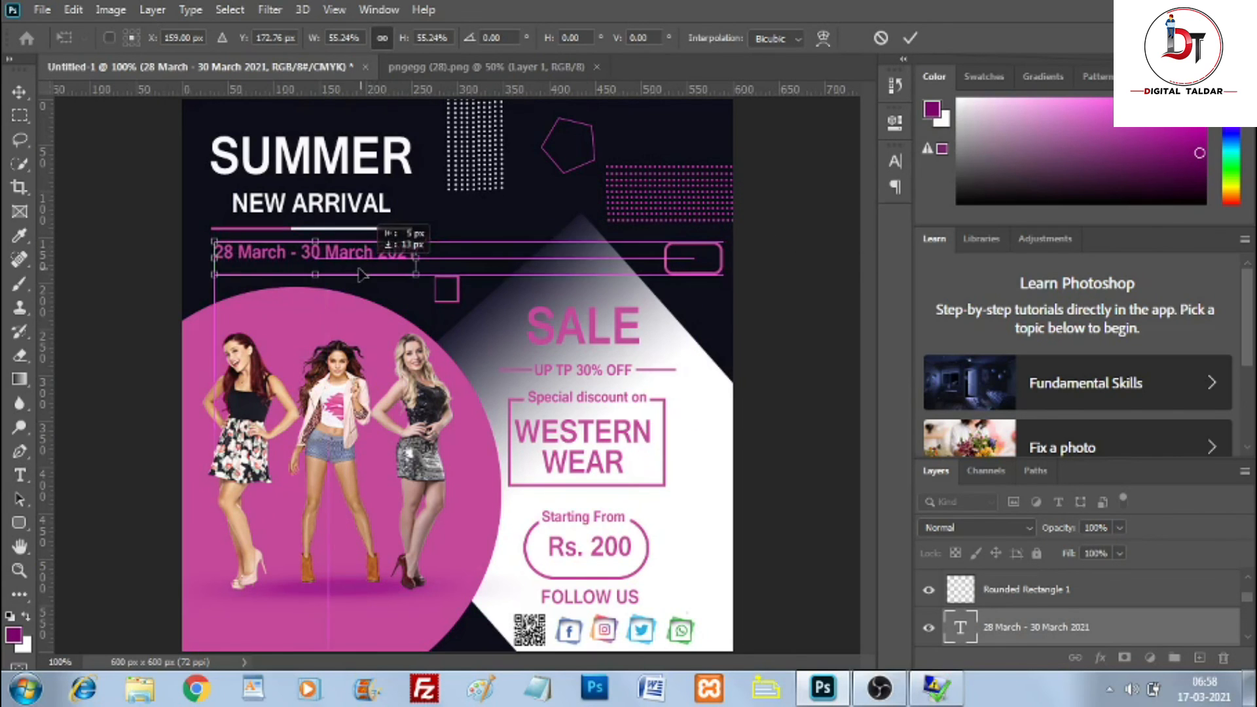
click(910, 40)
Step: Add a separate text reading "th" in the dark area above the SALE text
key(t)
click(483, 249)
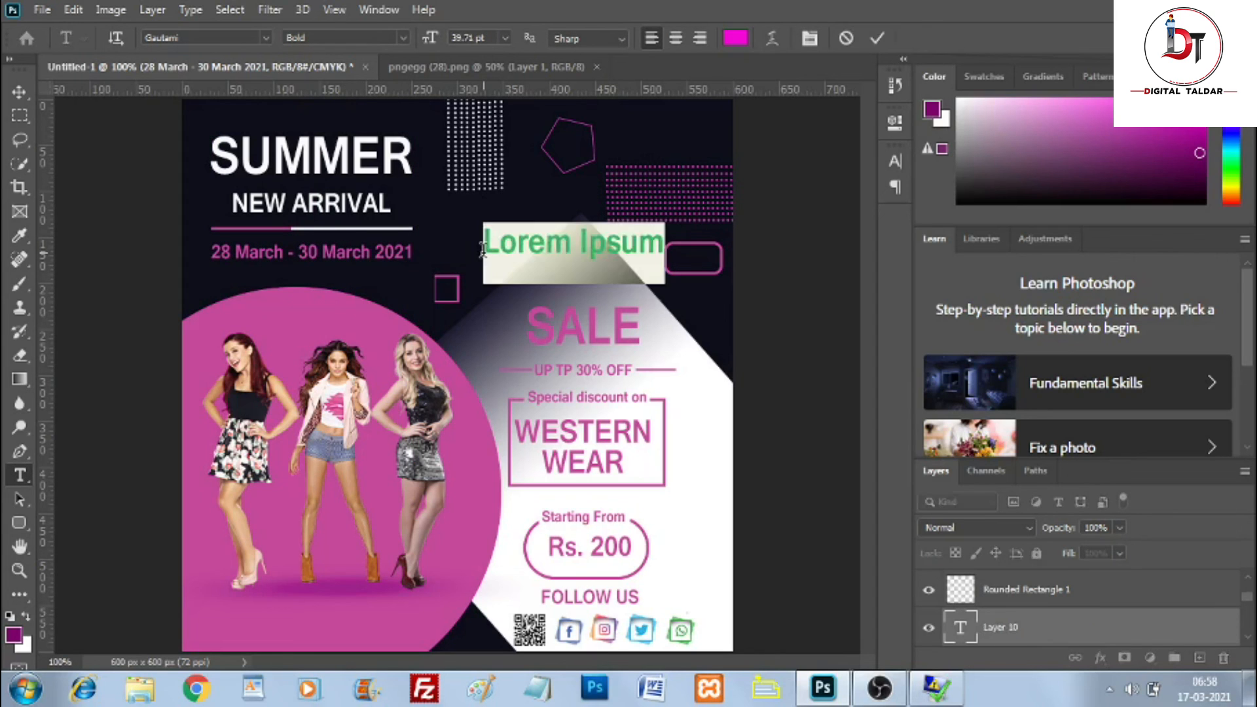
text(th)
click(877, 38)
Step: Shrink the "th" text and place it as a superscript just after 28 in the date line
key(ctrl+t)
drag(503, 239, 238, 250)
key(Up)
key(Up)
key(Up)
key(Up)
key(Up)
key(Up)
key(Up)
key(Up)
key(Up)
key(Up)
key(Up)
key(Up)
key(Up)
key(Up)
key(Up)
key(Up)
key(Up)
key(Up)
key(Up)
key(Up)
key(Up)
key(Right)
key(Right)
click(910, 38)
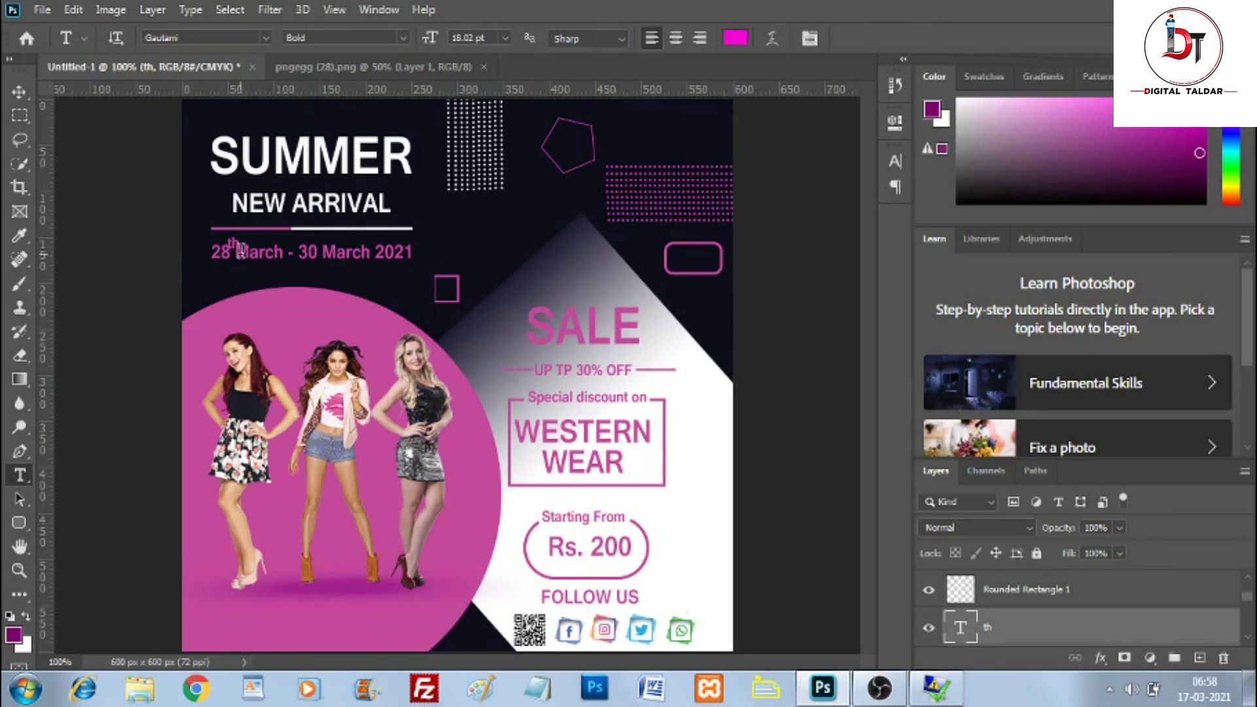
Step: Insert spaces after 28 and after 30 in the date line to make room for the superscripts
click(243, 252)
click(331, 253)
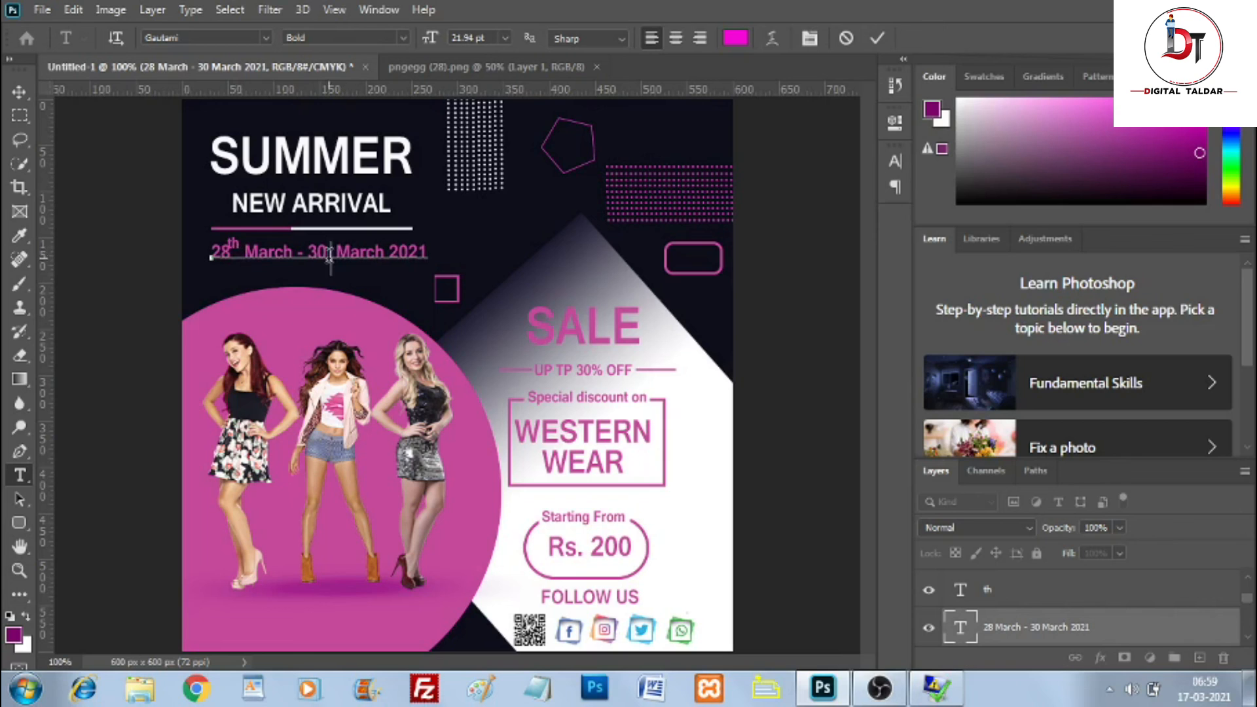
click(19, 91)
Step: Duplicate the "th" superscript and place the copy just after 30 in the date line
click(239, 244)
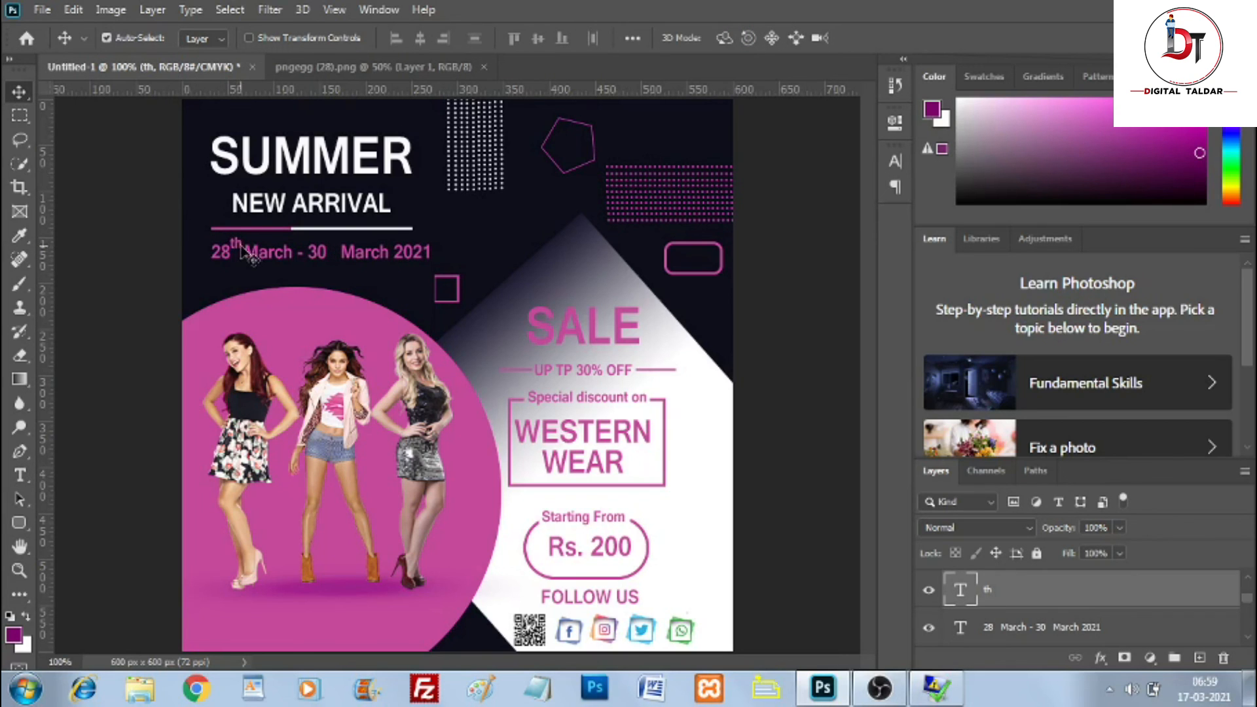
alt+drag(241, 246, 342, 252)
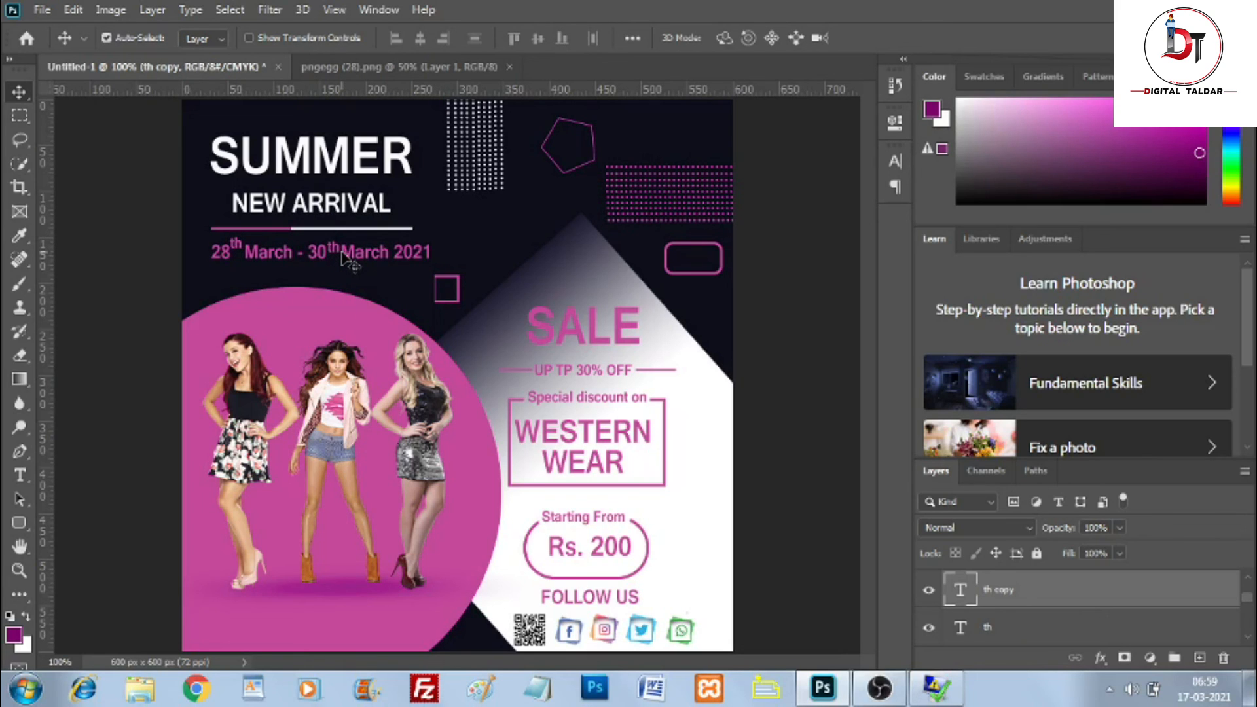
Step: Set the date line's text colour to the white fefdfe sampled from the banner's white area
click(224, 259)
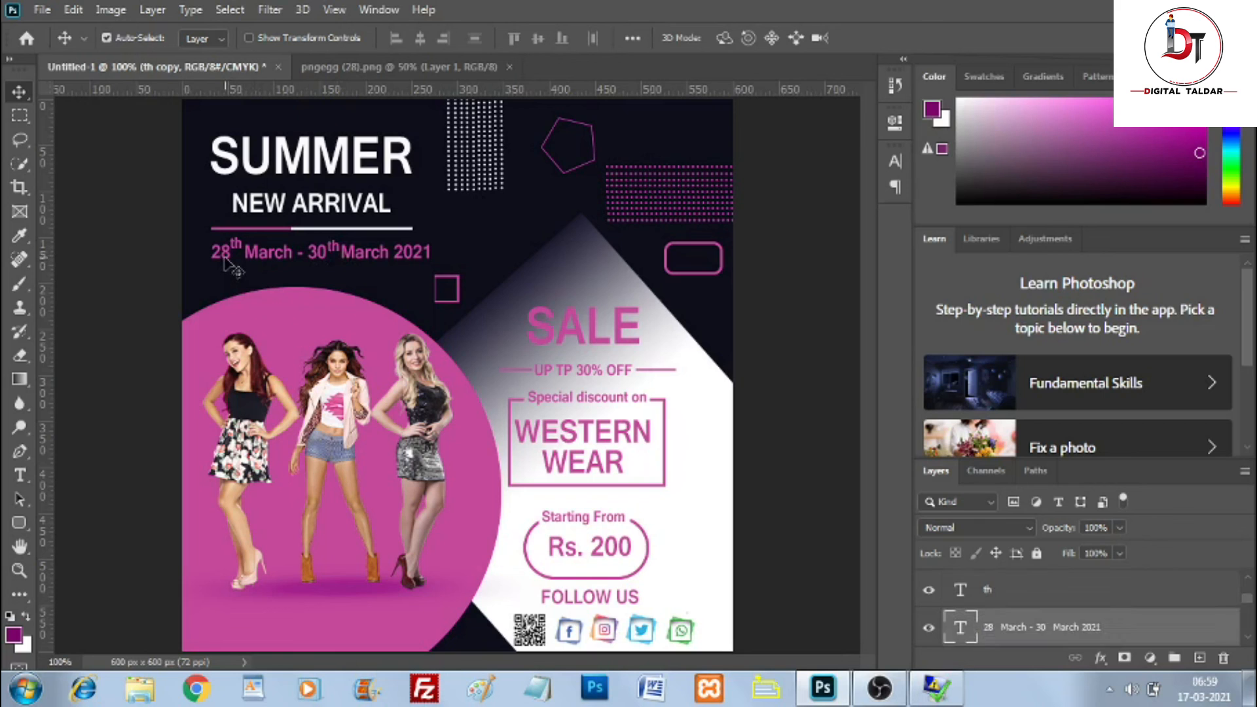
click(895, 161)
click(842, 263)
click(712, 402)
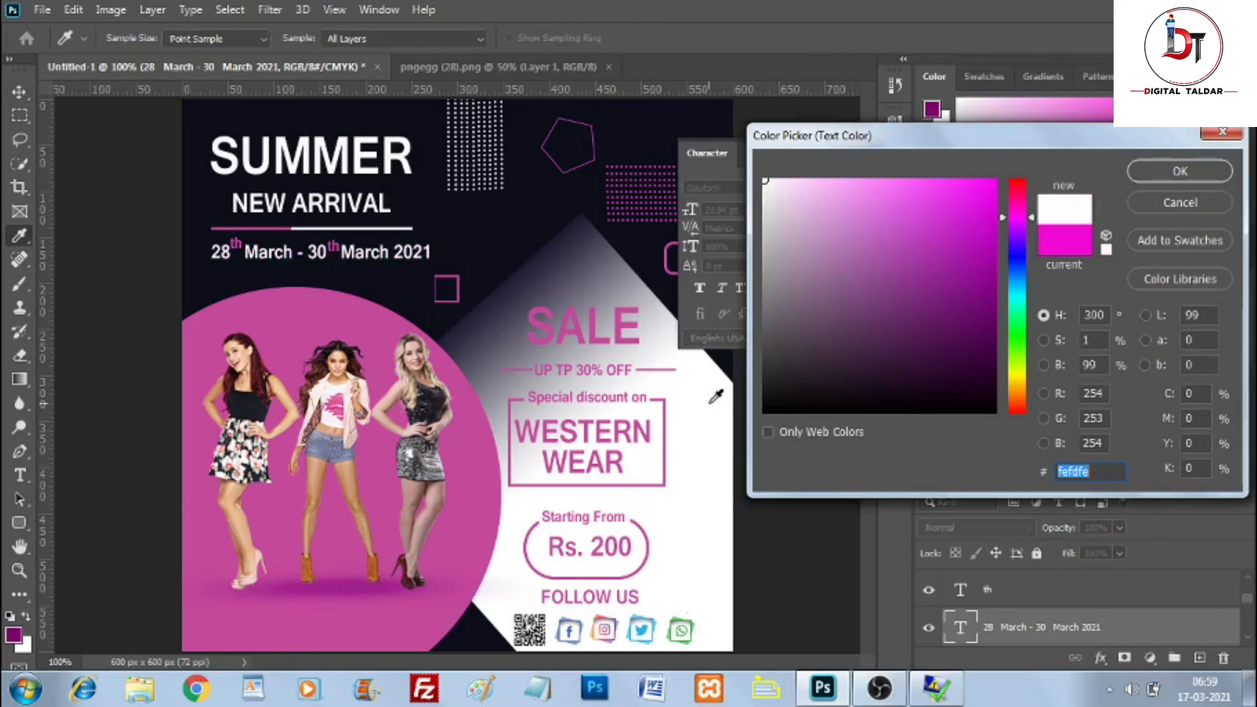
click(1159, 173)
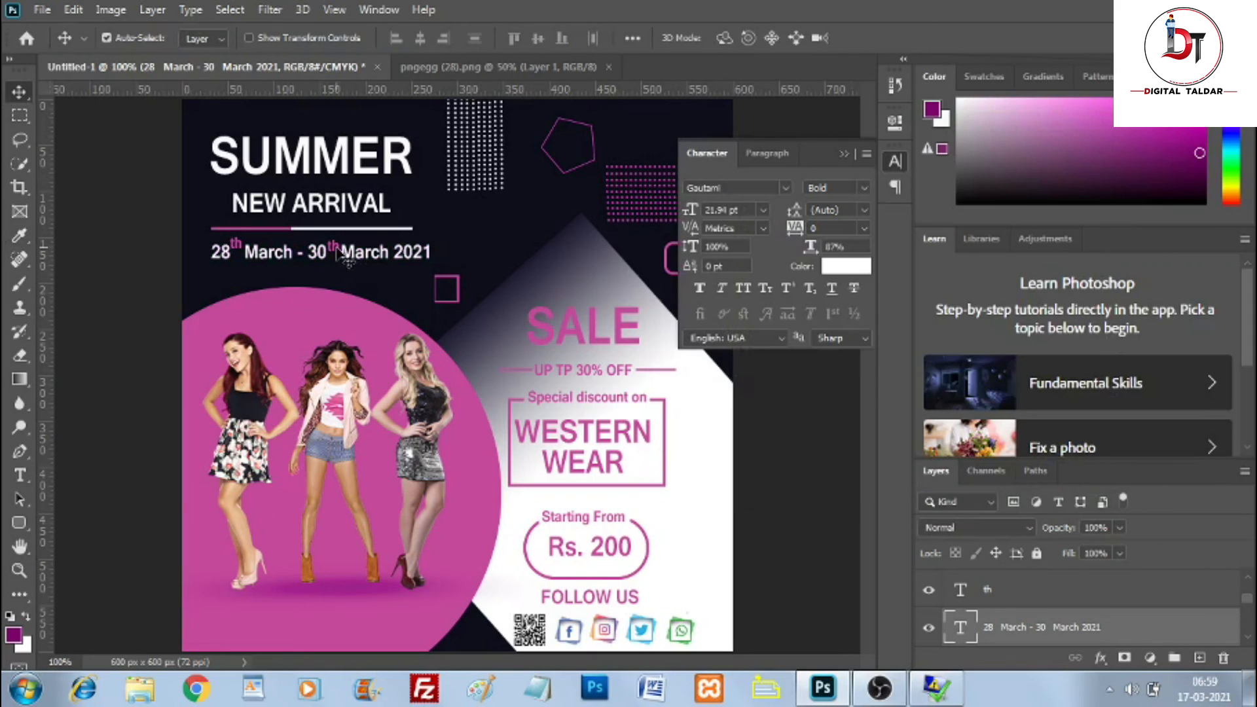
Step: Set the "th" superscript after 28 to the light grey dddce0 sampled from the banner
click(241, 249)
click(849, 268)
click(561, 409)
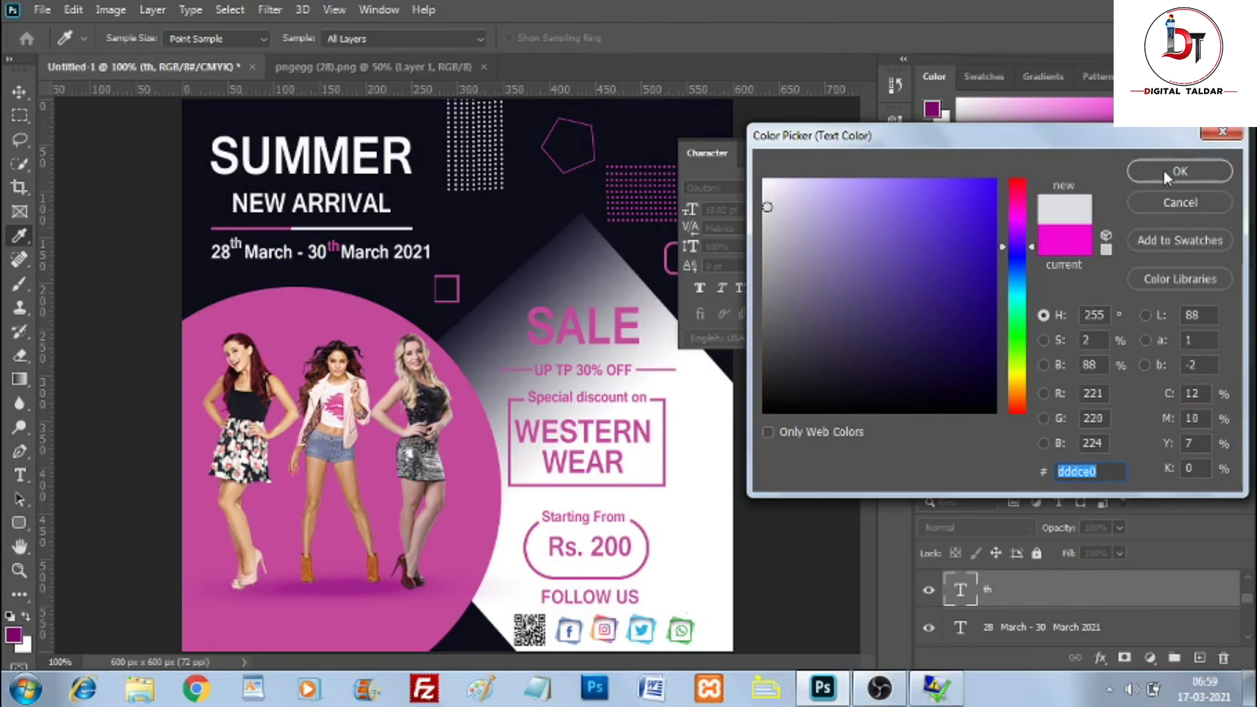
click(1164, 170)
click(347, 257)
click(850, 269)
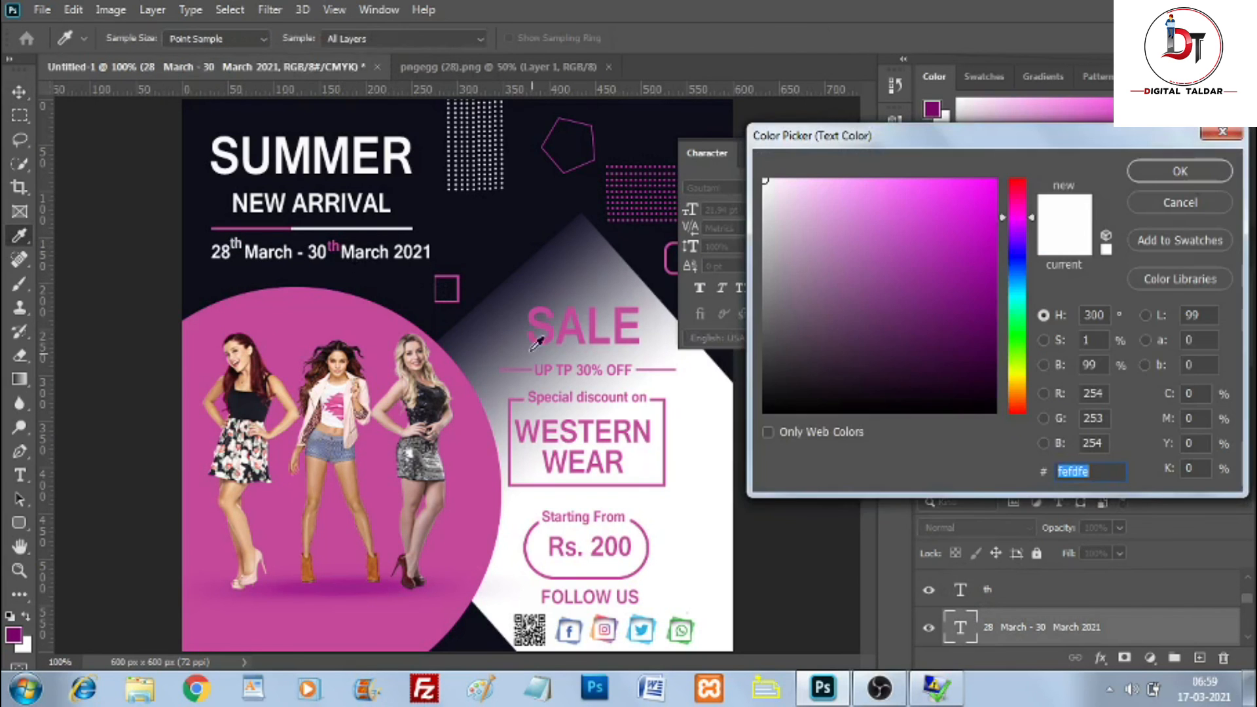
click(529, 400)
click(707, 455)
click(1165, 174)
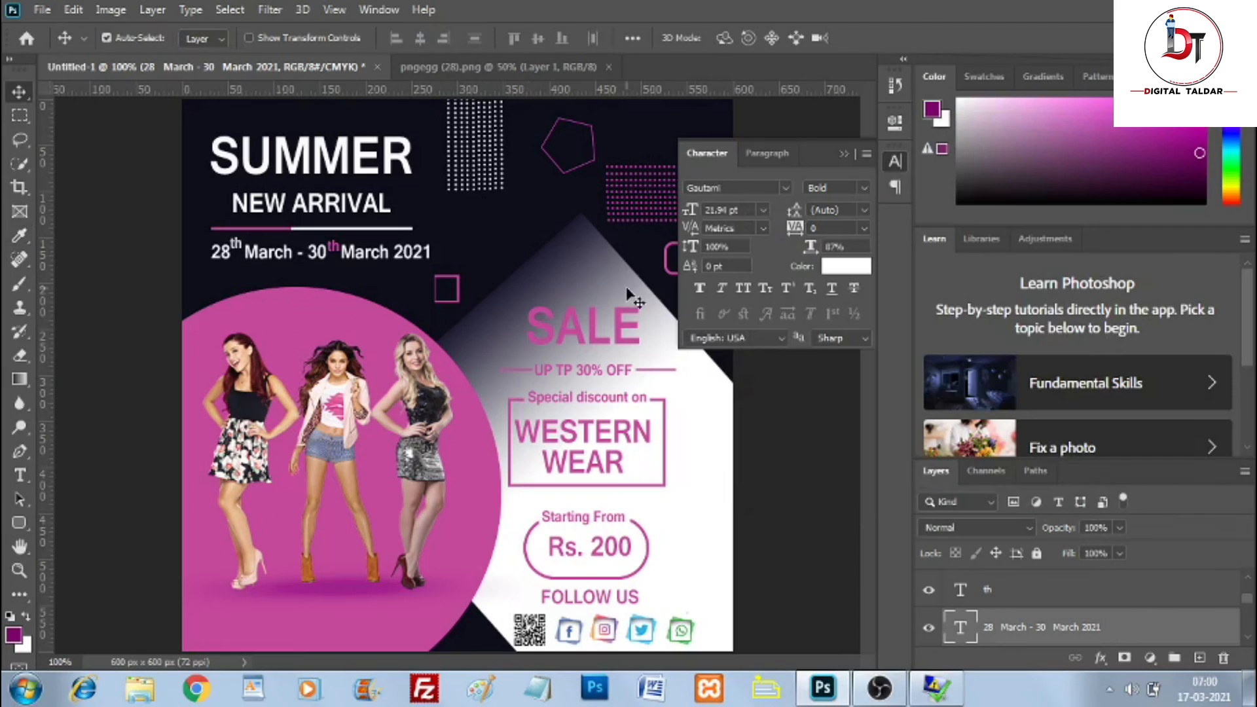
Step: Set the "th" superscript after 30 to white fefdfe, sampled from the banner, and close the character settings
click(340, 253)
click(846, 266)
click(700, 466)
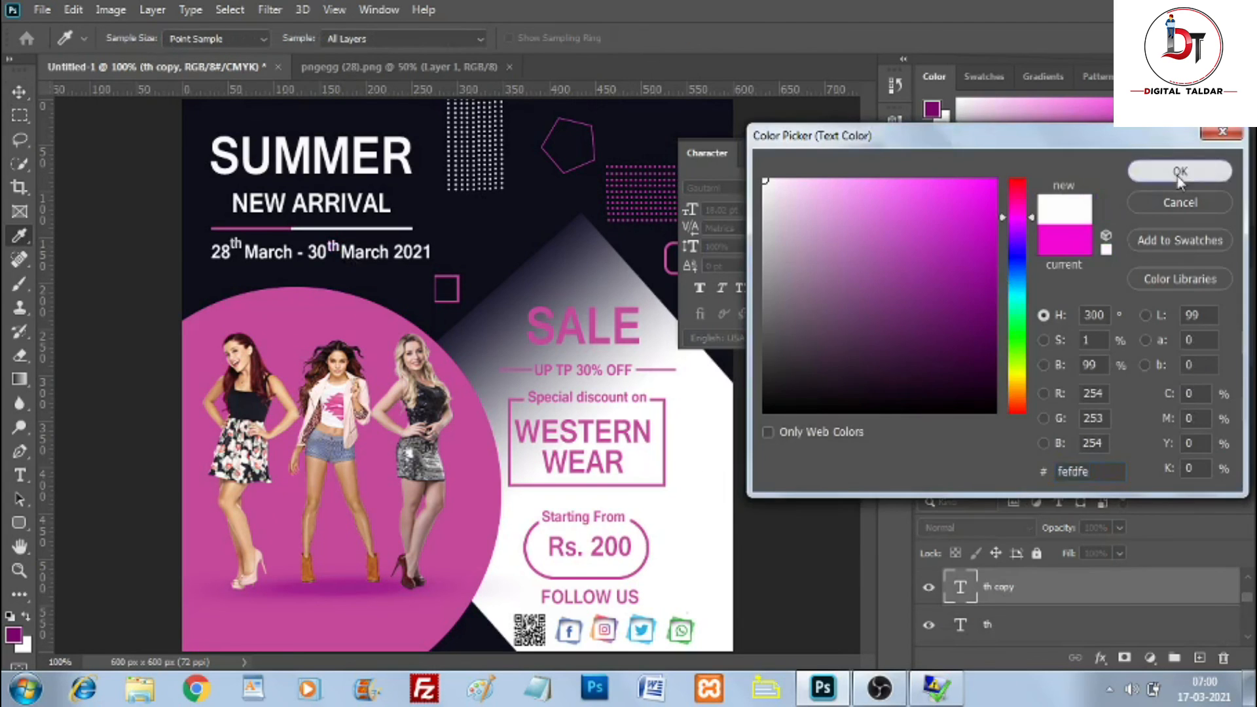
click(1181, 172)
click(827, 148)
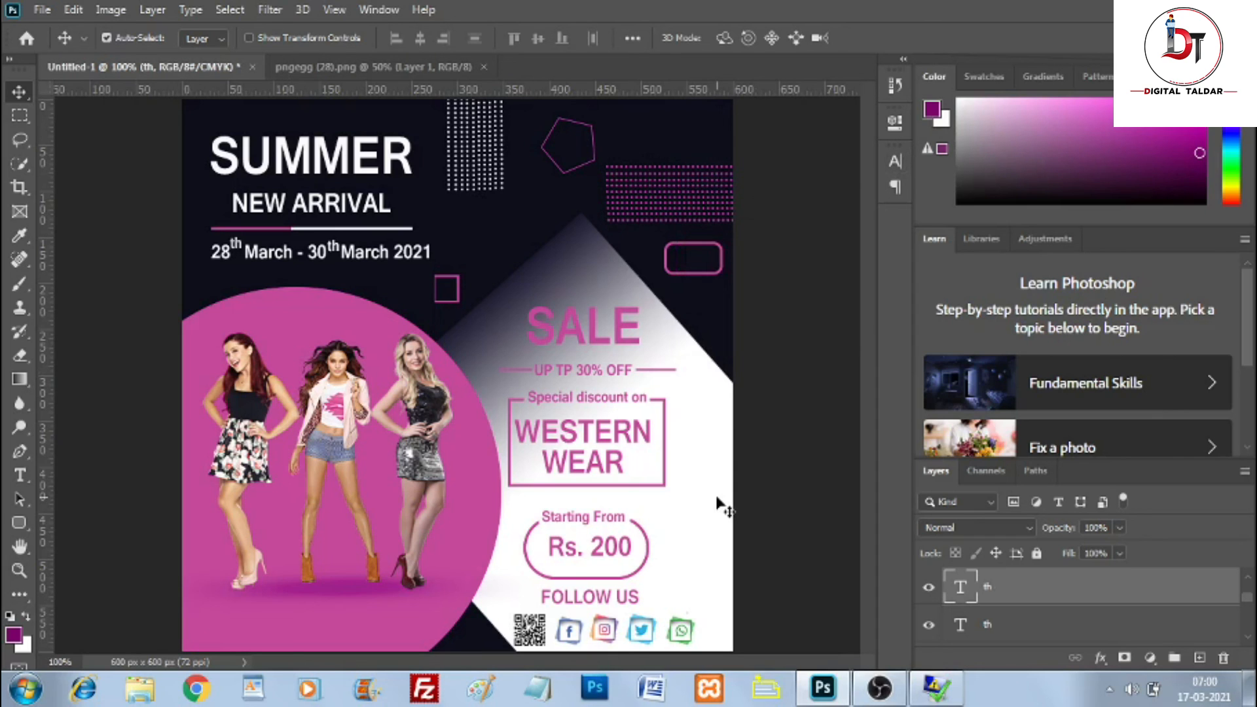
Step: Add a white text line reading "Venue - HIran Magri Rajasthan" below the models
click(20, 476)
click(236, 619)
text(Venu)
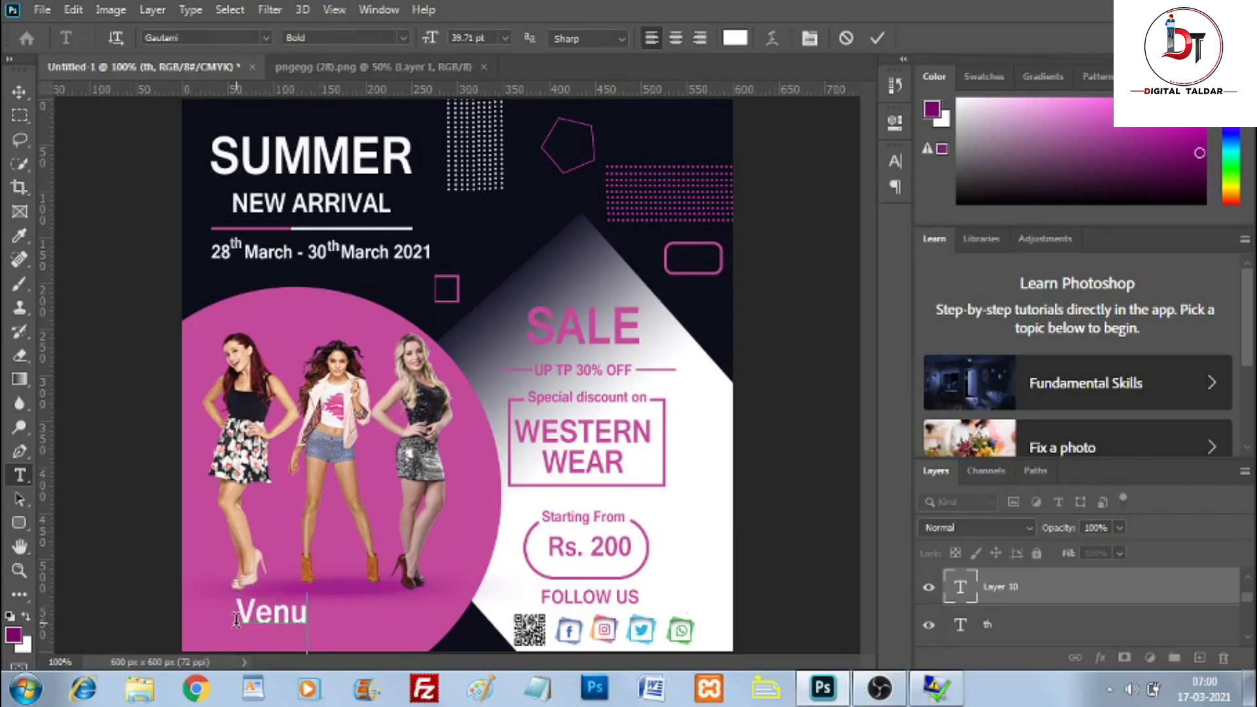
text(e - HIr)
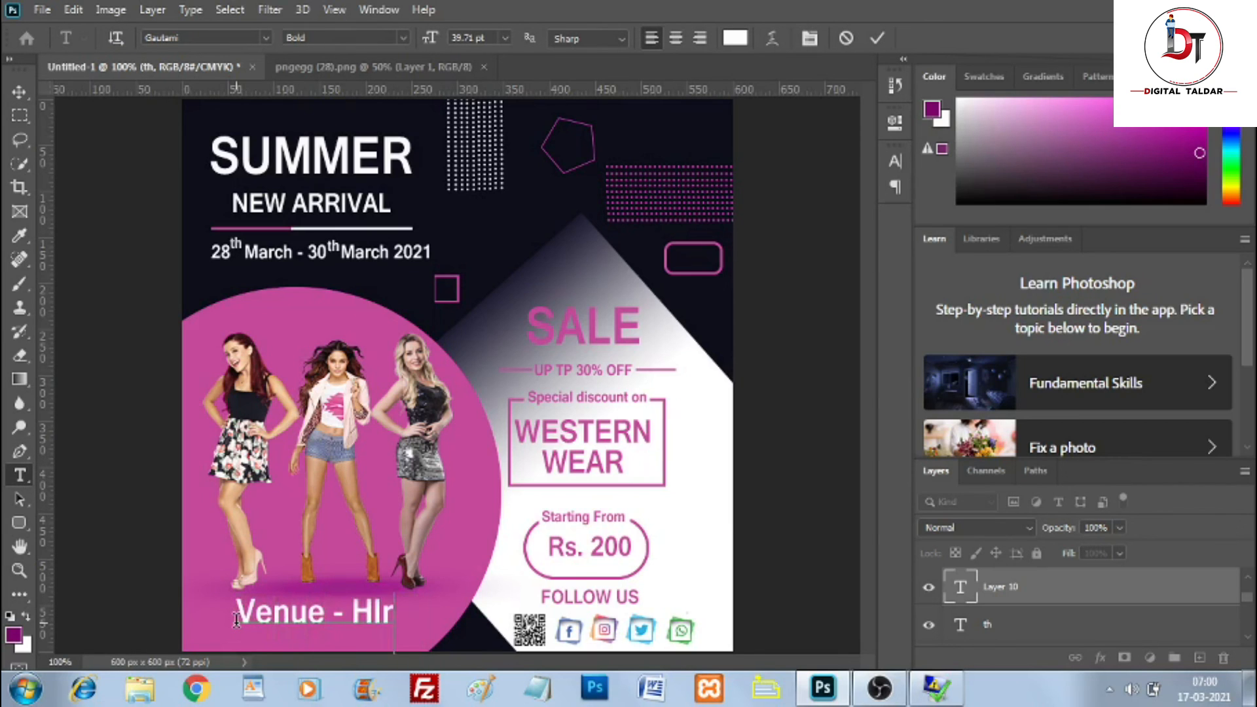
text(an Magri Udaipur)
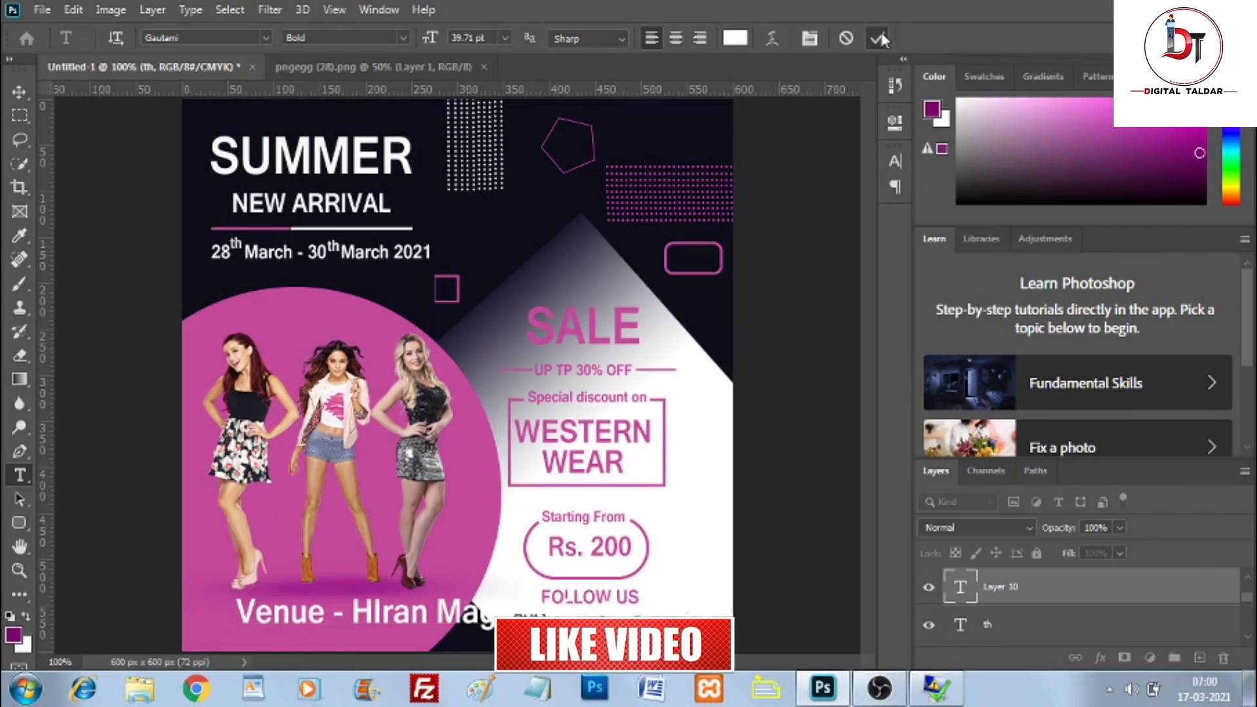
click(880, 40)
Step: Shrink the venue line and place it at the bottom of the magenta circle, near the banner's lower-left corner
key(ctrl+t)
drag(665, 592, 360, 630)
key(Return)
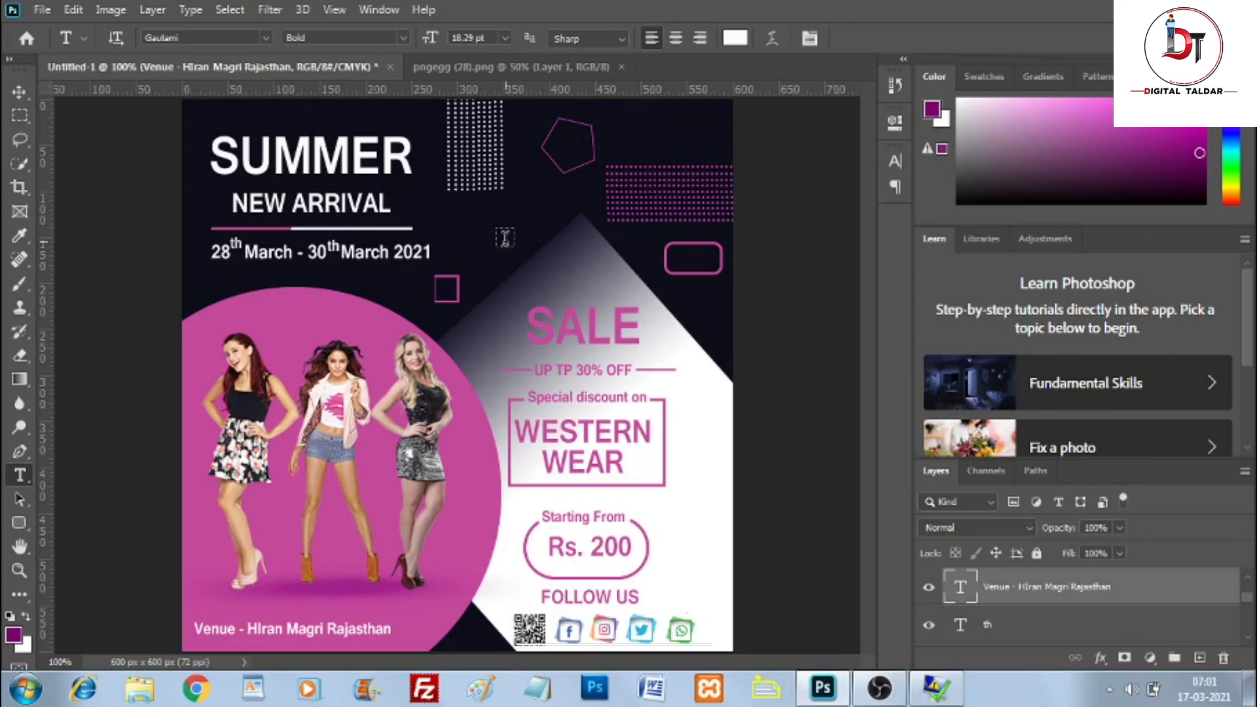
Step: Add two separate white texts, "T" and "FASHION", above the SALE text
click(505, 238)
text(T)
click(654, 308)
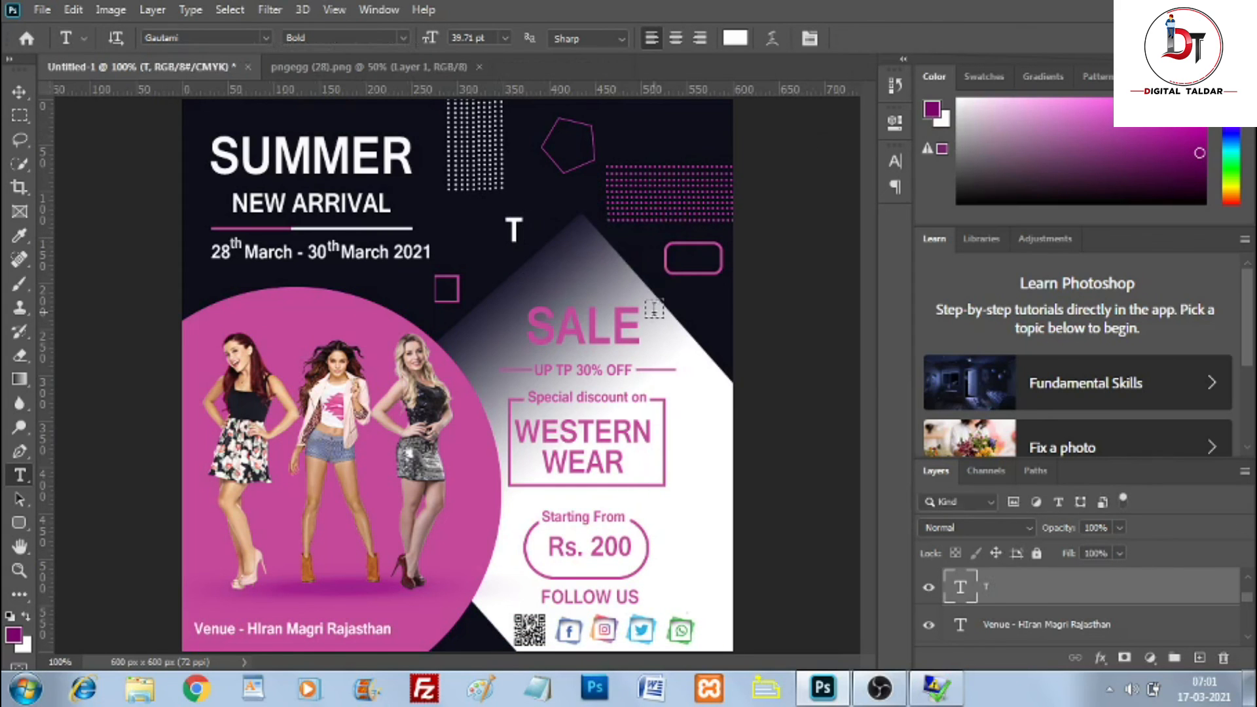
click(607, 273)
text(FASHION)
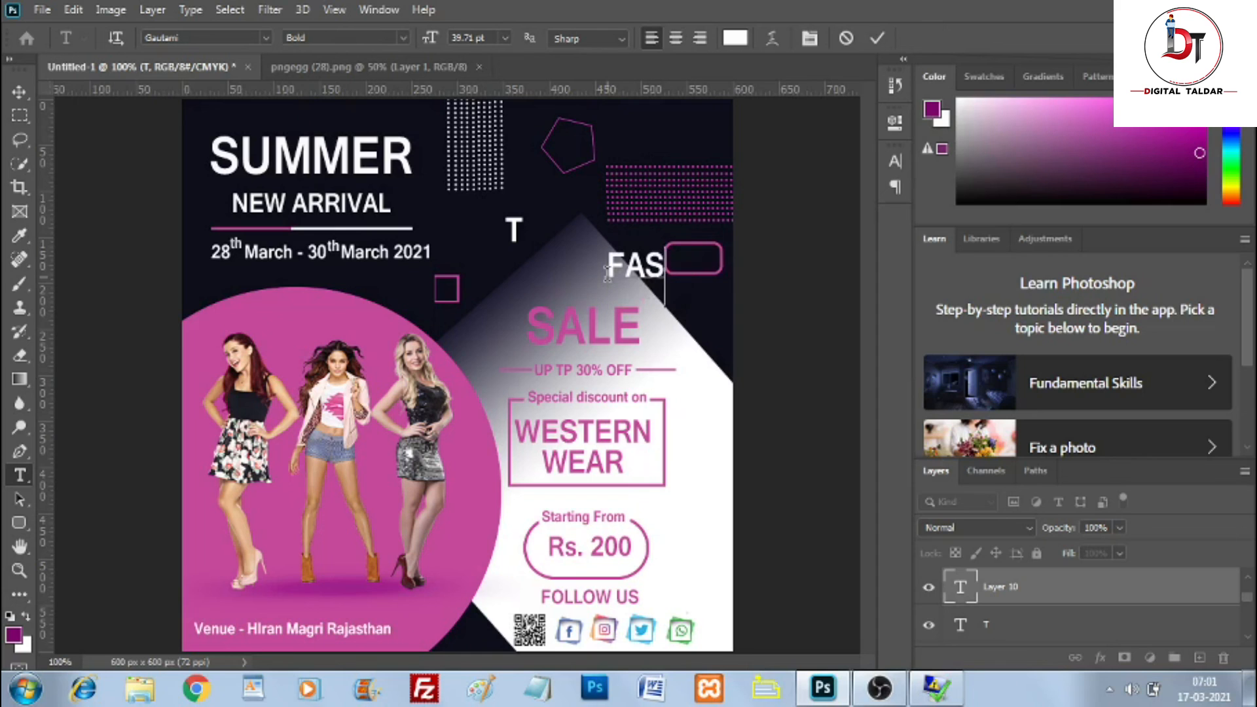
click(877, 38)
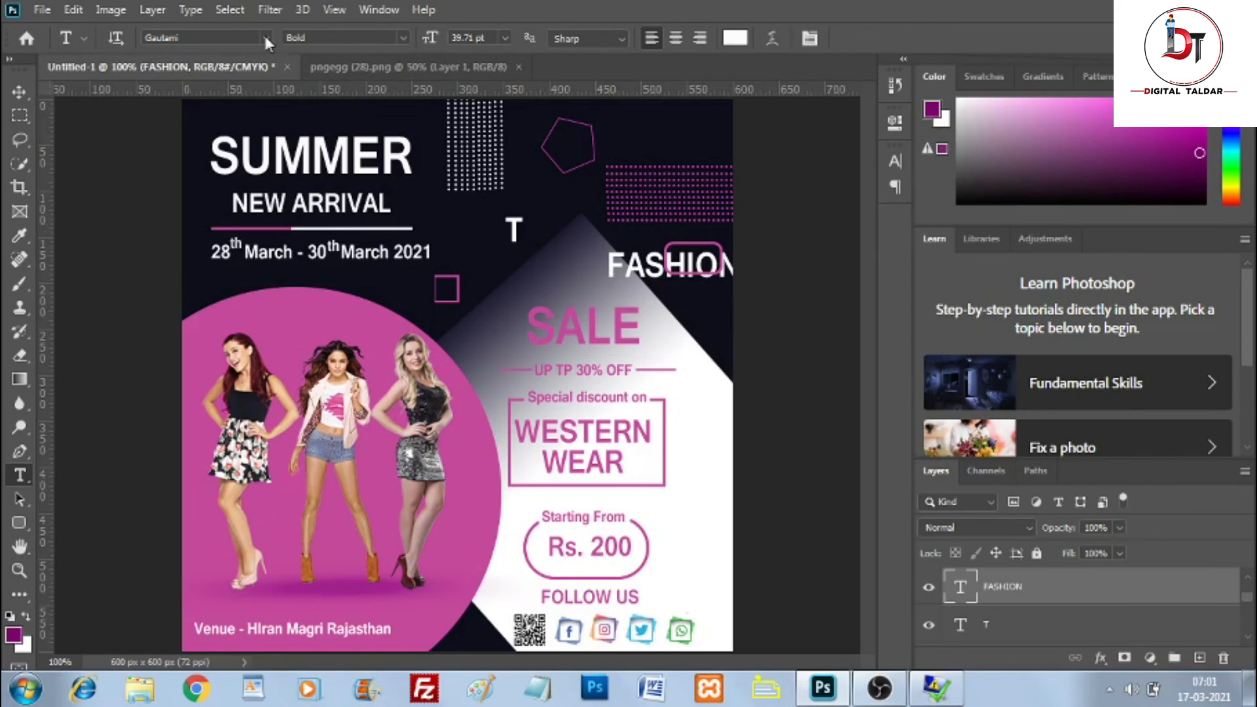
Step: Try several fonts on the FASHION text and apply AIRBORNE GP
click(264, 36)
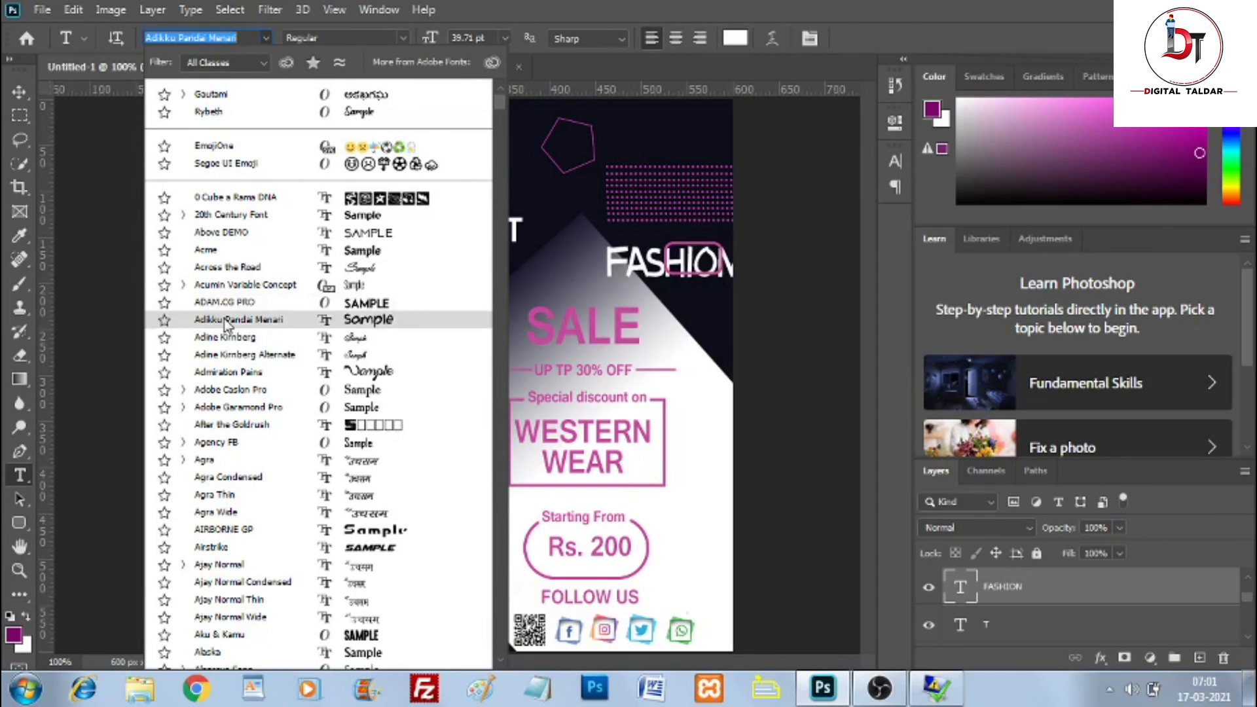
key(Down)
key(Down)
key(Down)
key(Down)
key(Down)
key(Down)
key(Down)
key(Down)
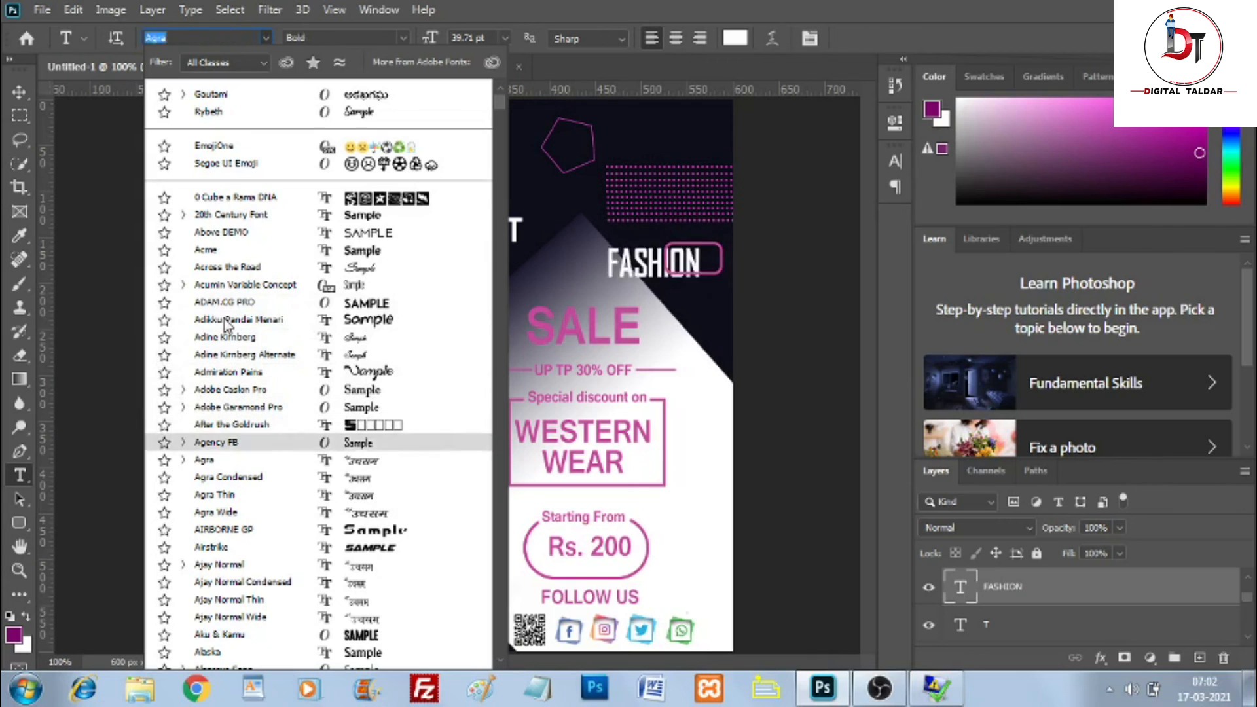
key(Down)
key(Down)
key(Down)
key(Down)
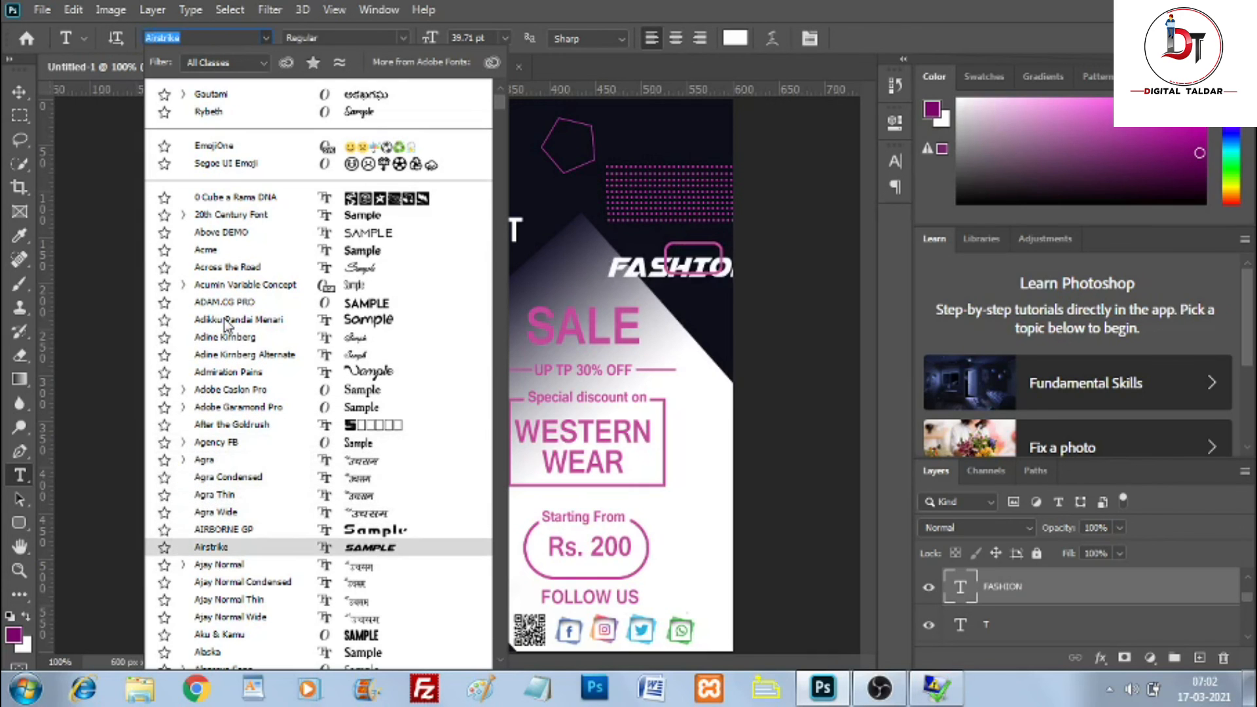
key(Return)
Step: Shrink the FASHION text to about 36% and align it directly after the letter T to form a logo
key(ctrl+t)
drag(606, 267, 549, 241)
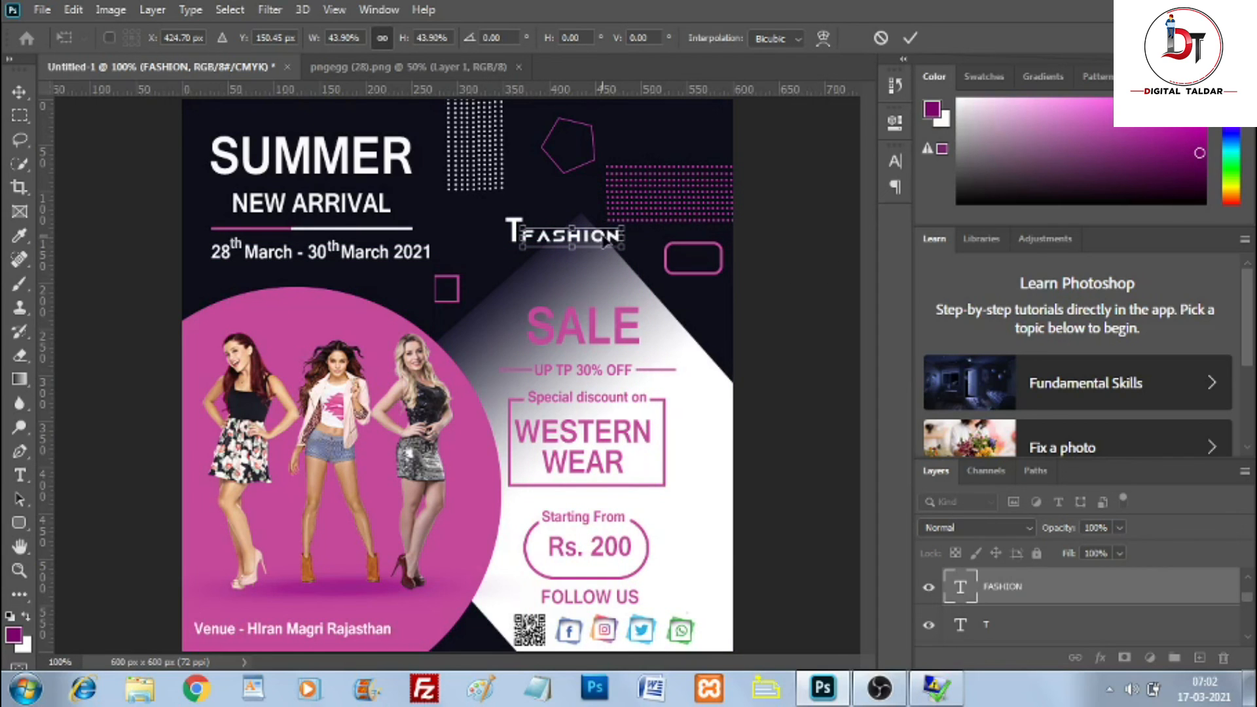
key(Left)
drag(606, 238, 586, 240)
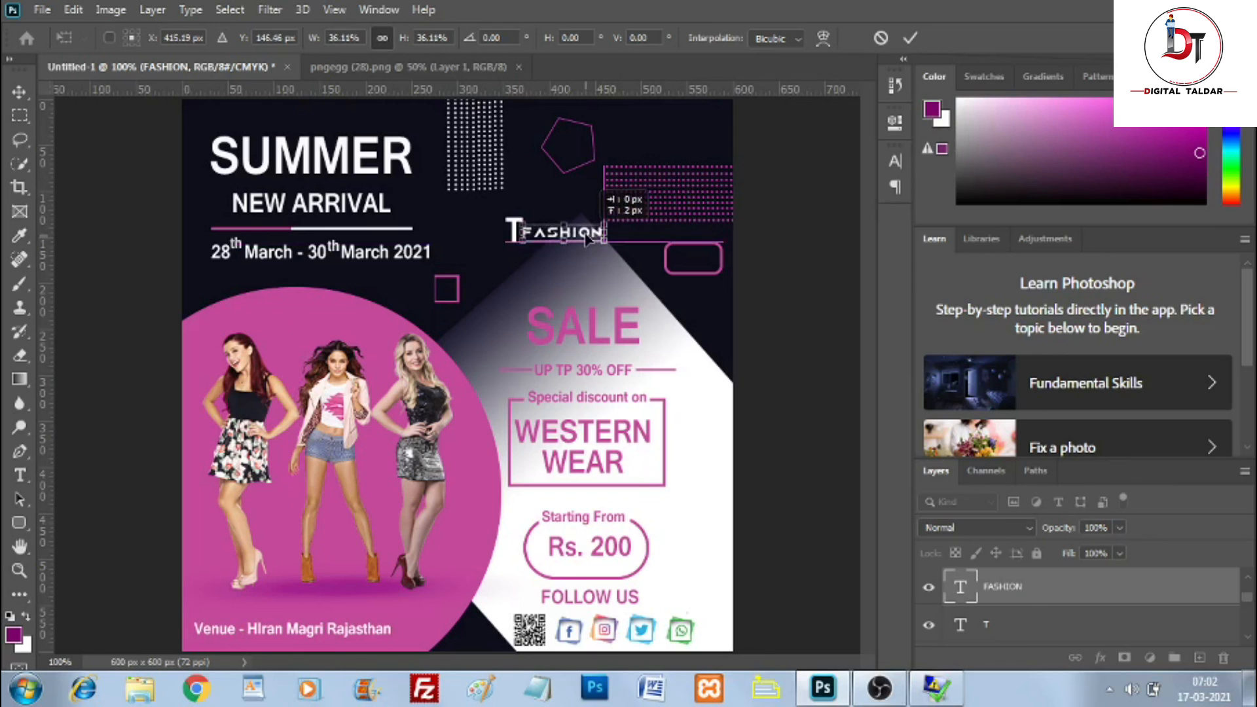
click(909, 39)
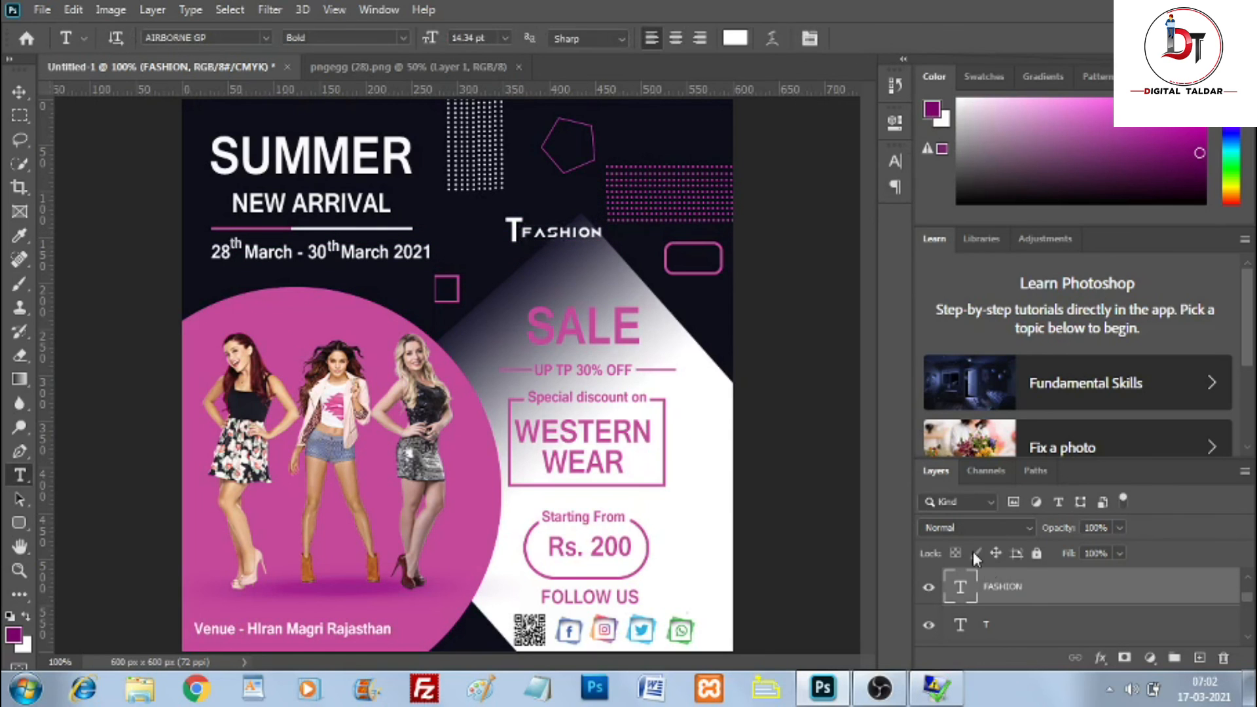
key(ctrl+t)
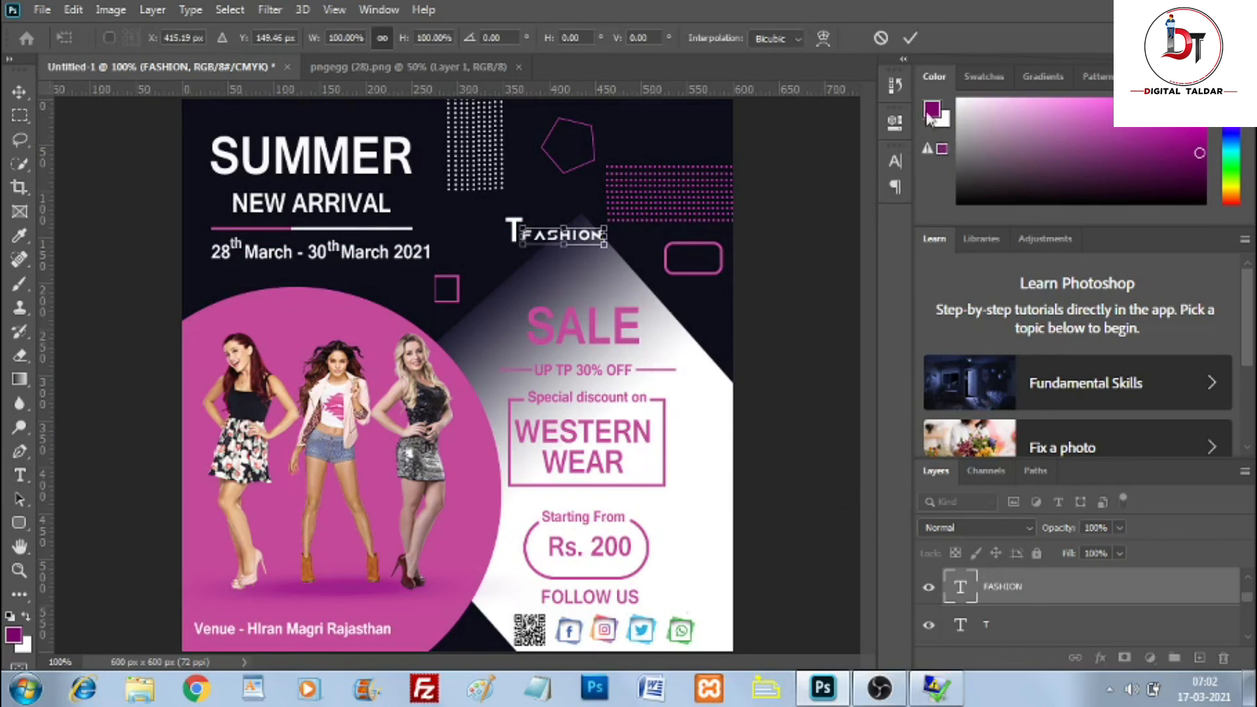
click(910, 37)
Step: Select the T and FASHION texts together and move them to the banner's upper-right corner, above the magenta dot pattern
shift+click(999, 624)
key(ctrl+t)
drag(557, 235, 676, 130)
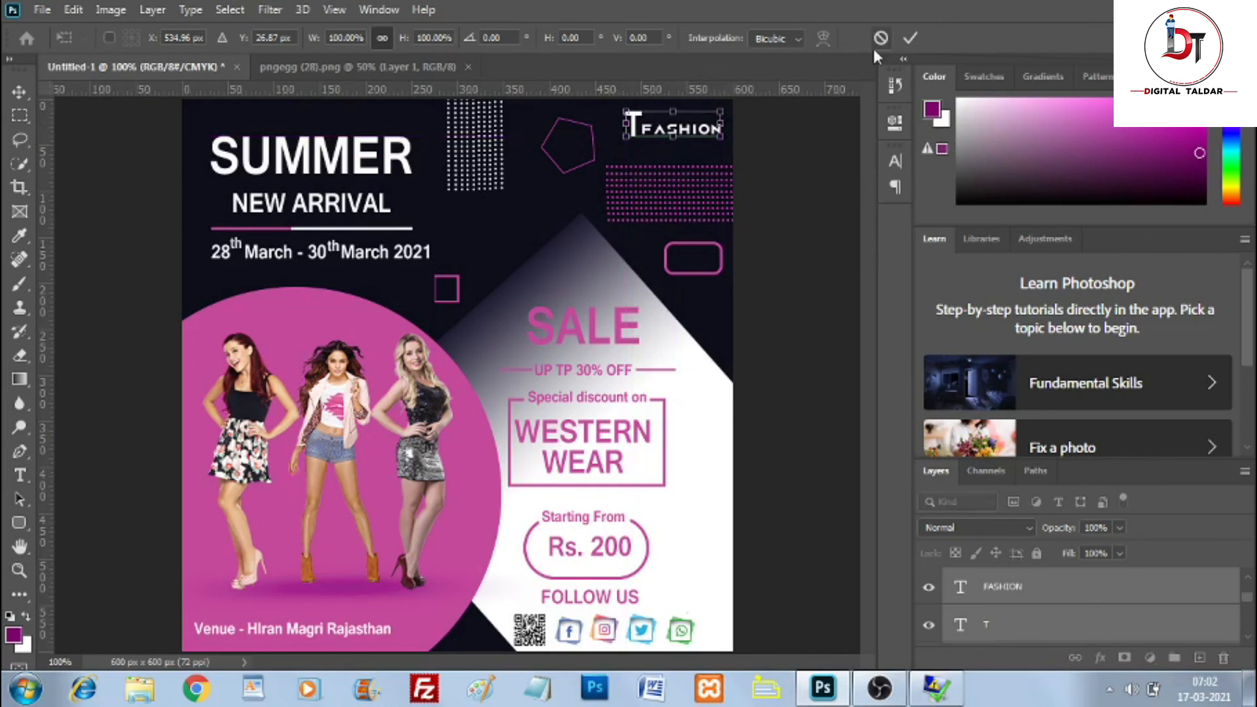
click(910, 38)
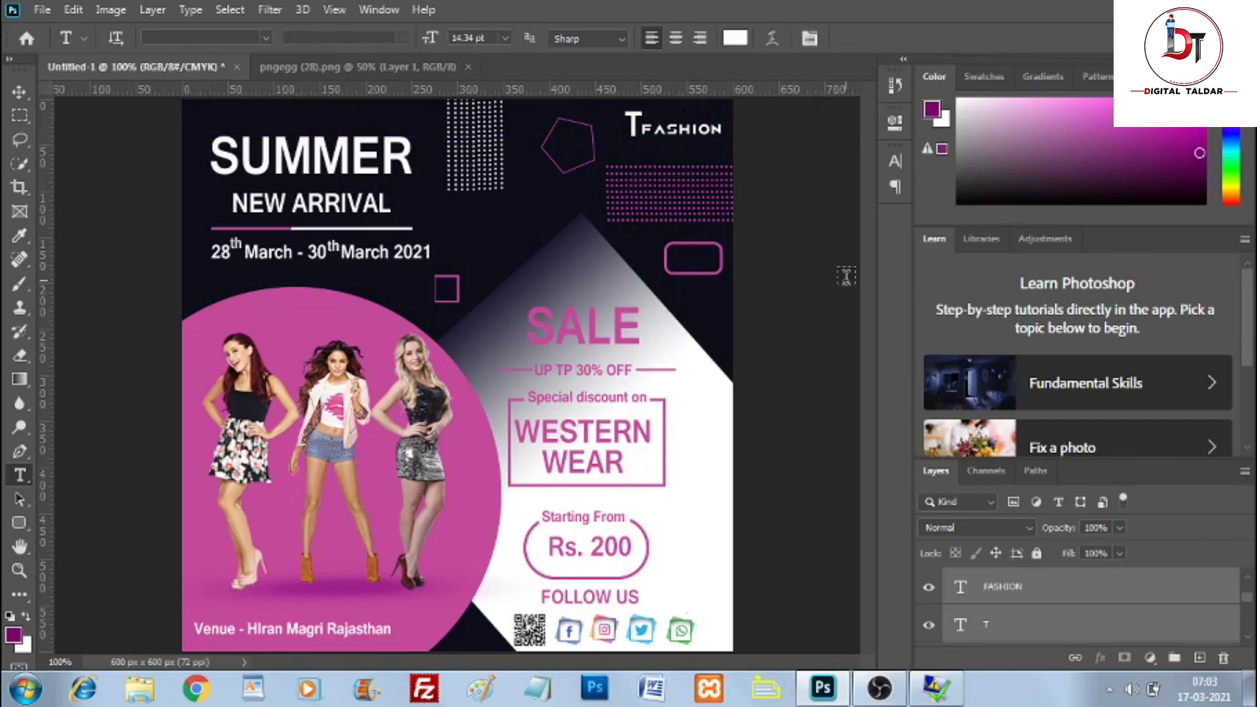